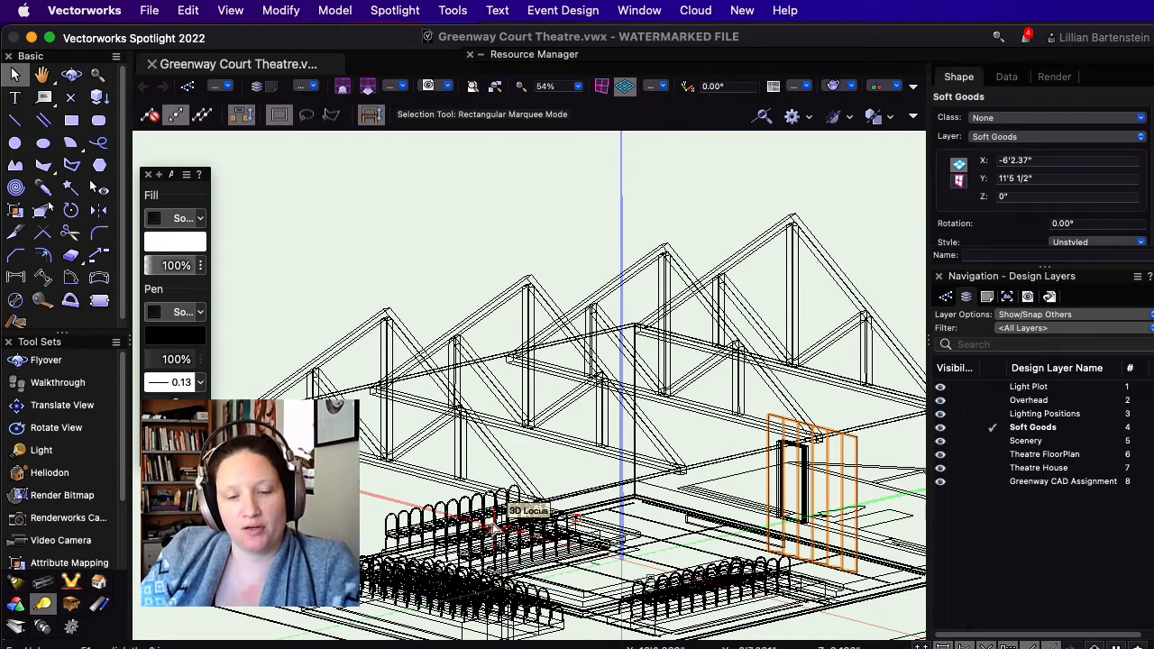
key(Down)
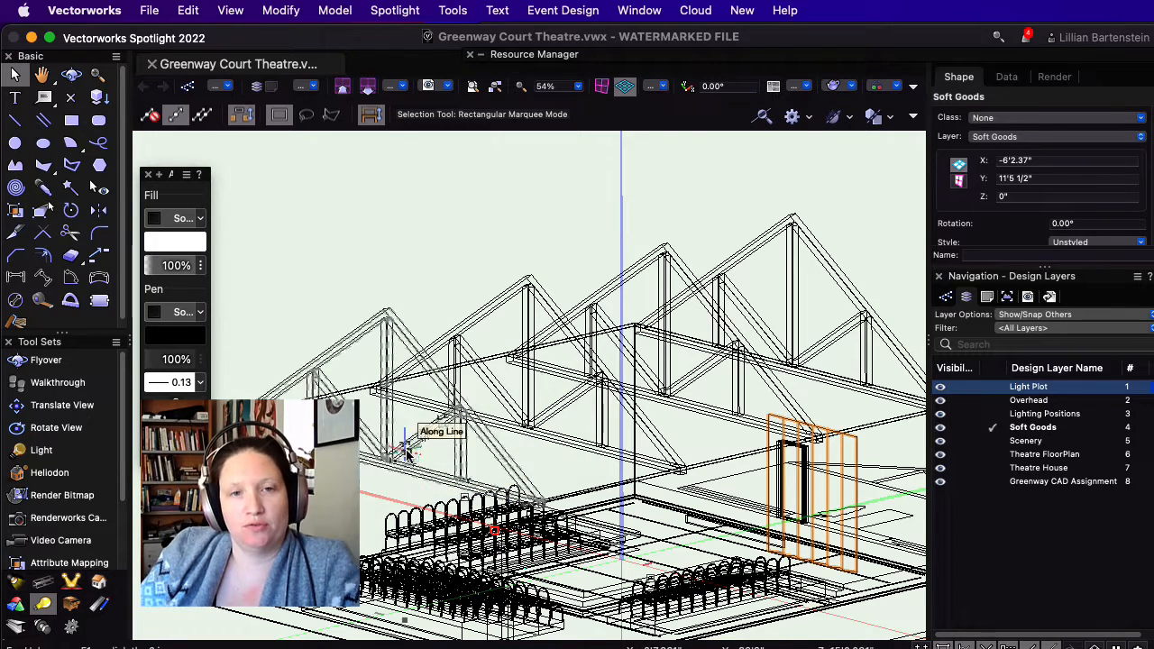
click(364, 233)
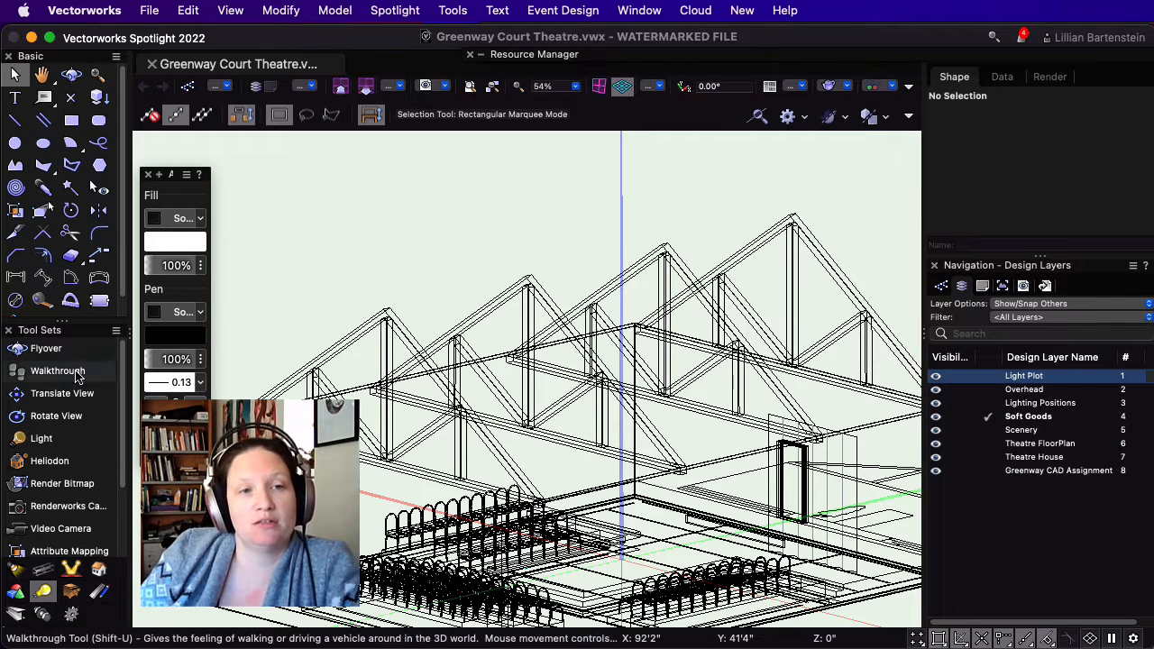
scroll(63, 546, down, 3)
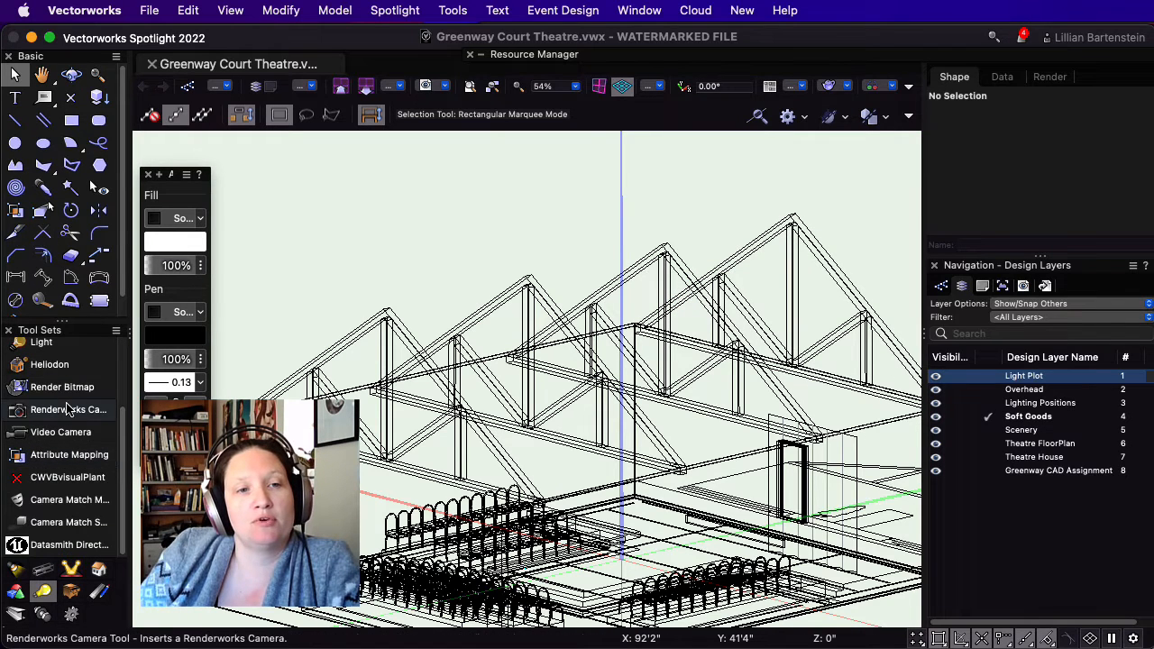
scroll(50, 208, down, 1)
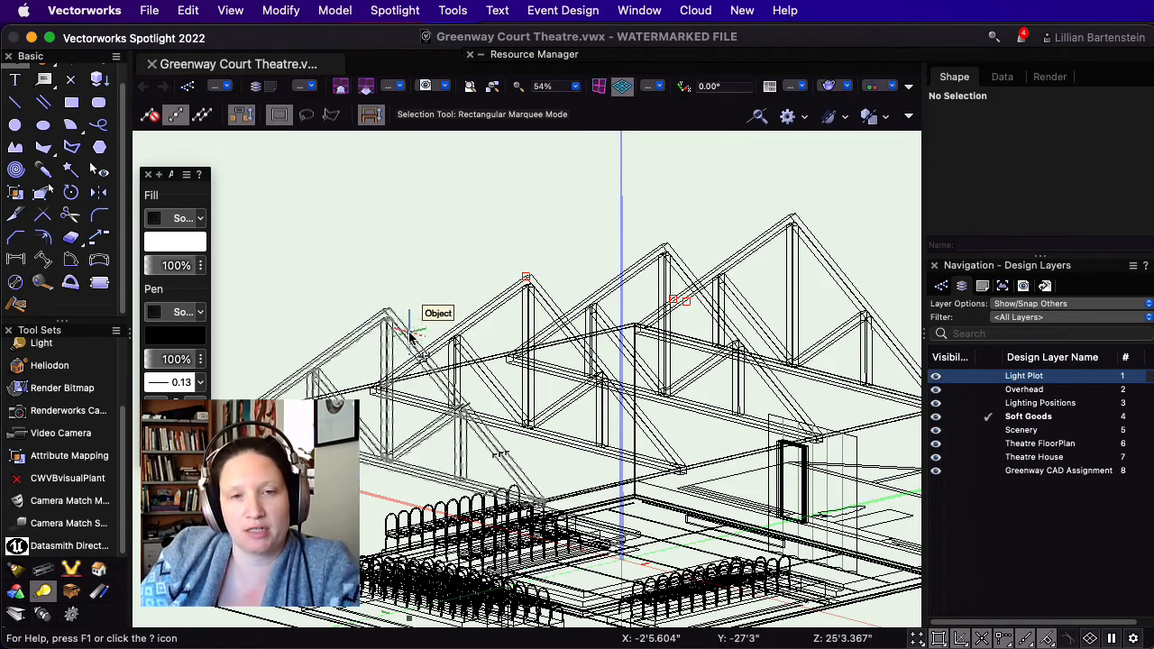
- Force-select the House Beam roof truss symbol nearest the front and open its 3D component for editing
scroll(411, 336, up, 3)
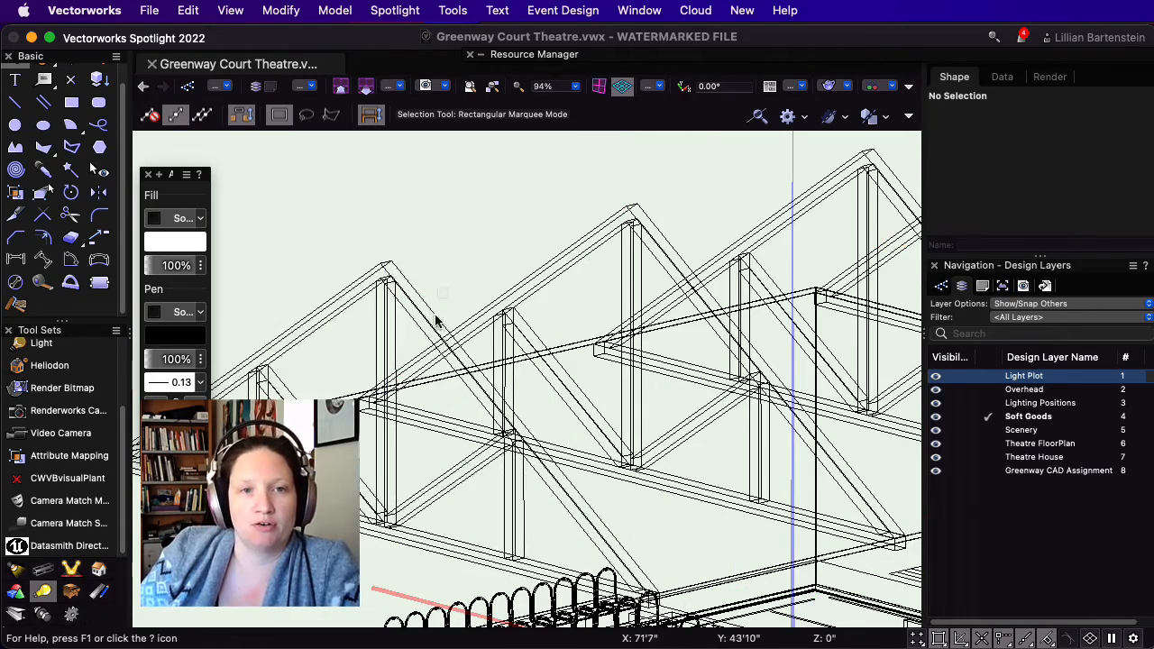
right_click(404, 279)
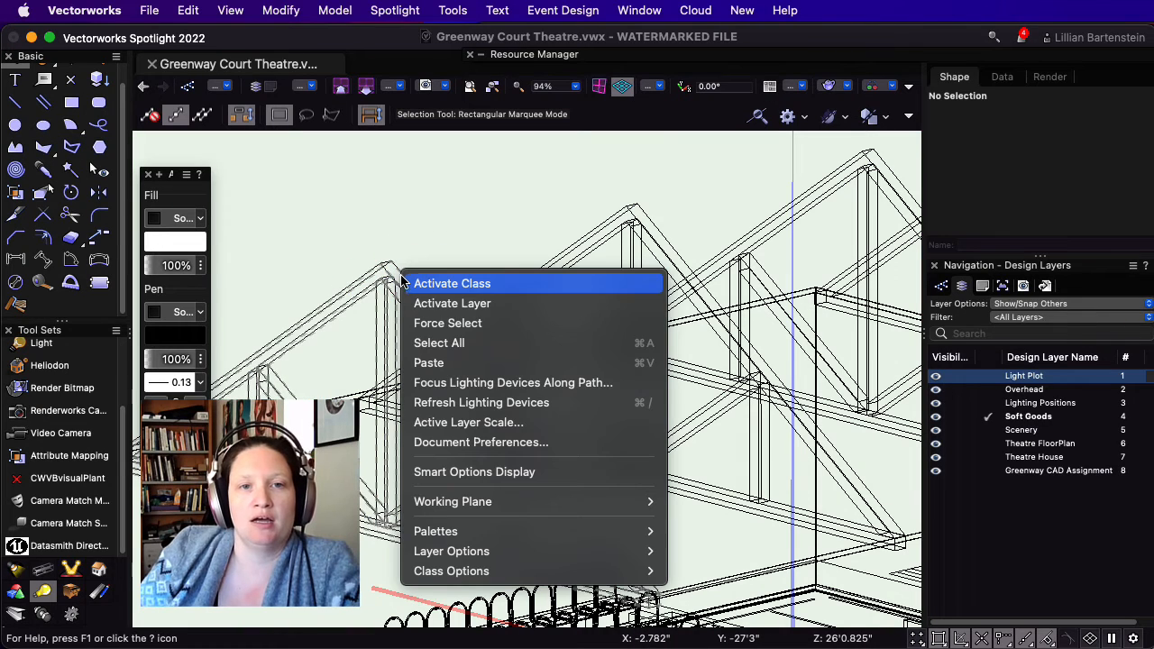
click(447, 323)
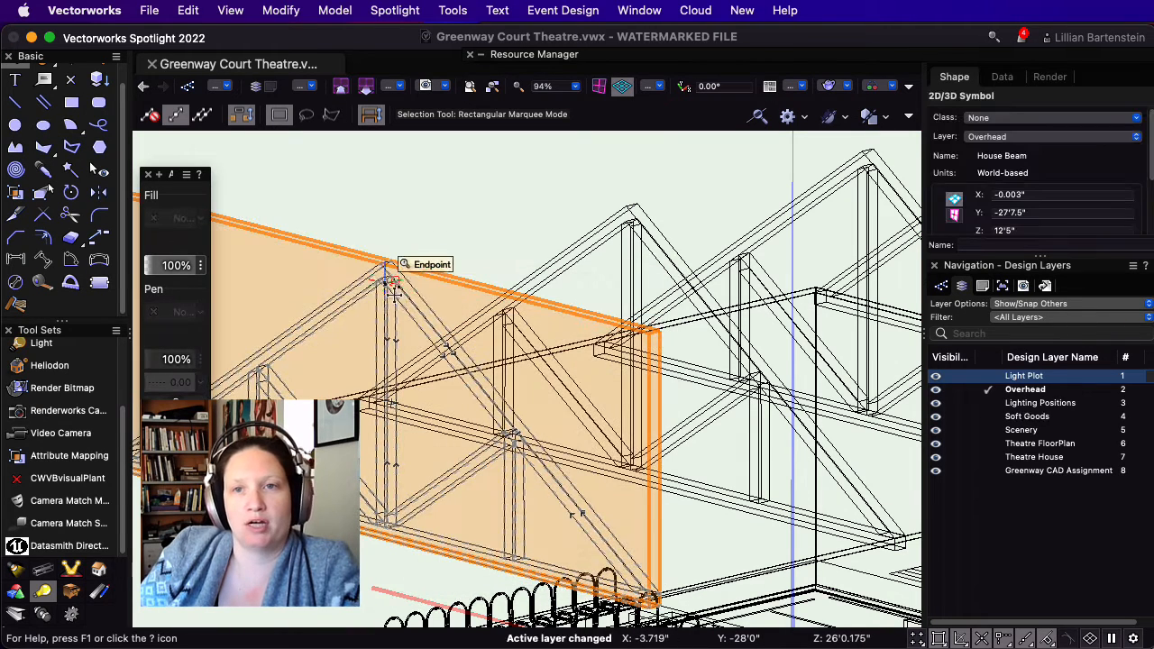
double_click(396, 300)
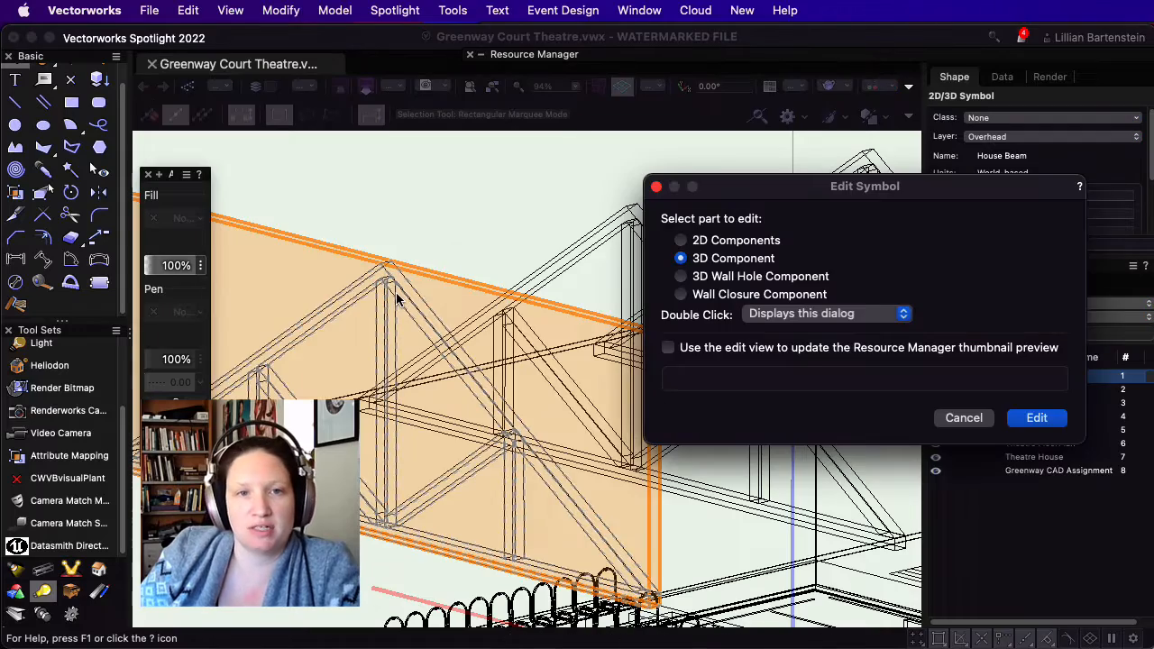
click(1036, 418)
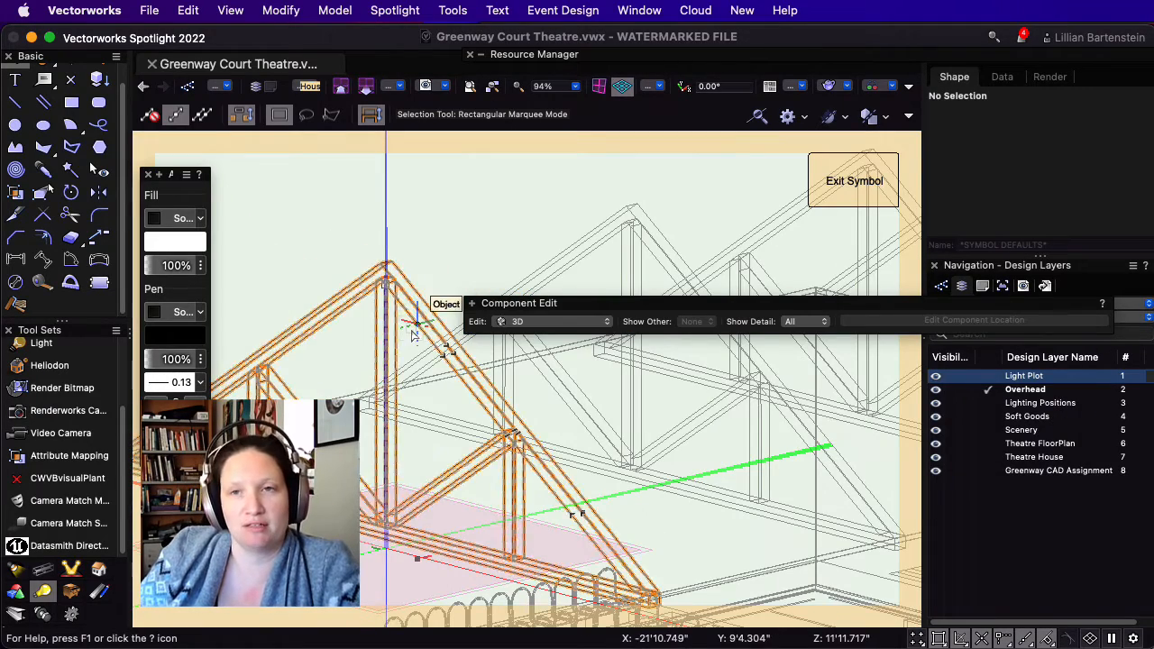
- Select the truss extrude inside the symbol and display its texture settings, keeping the Component Edit palette clear of them
click(388, 269)
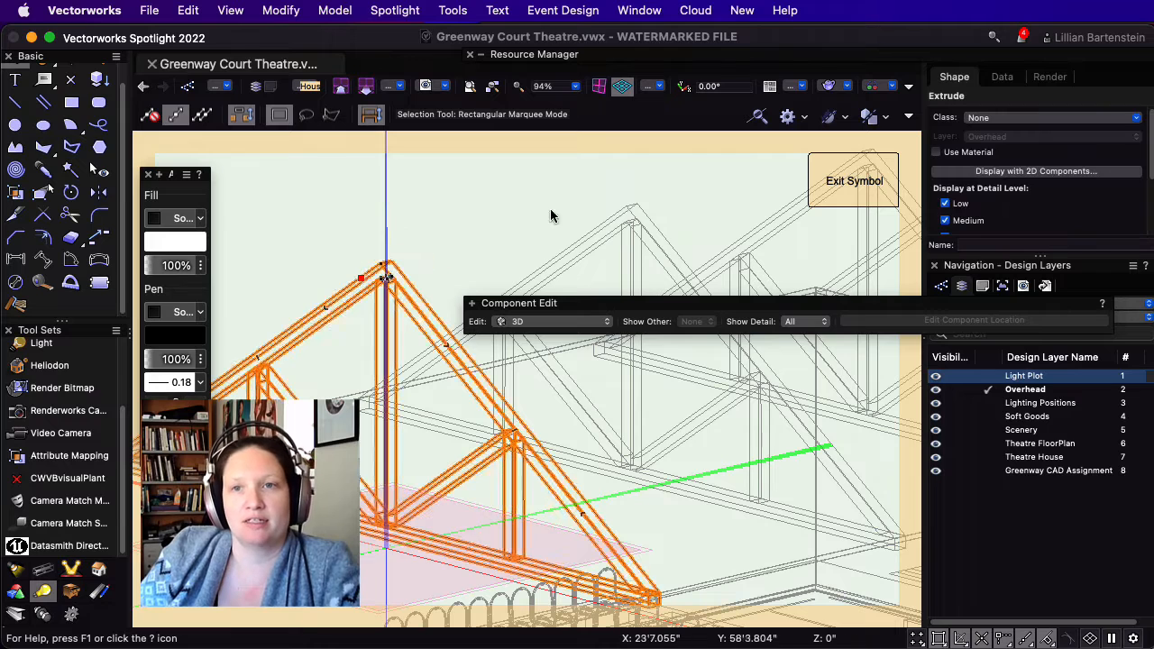
click(1051, 77)
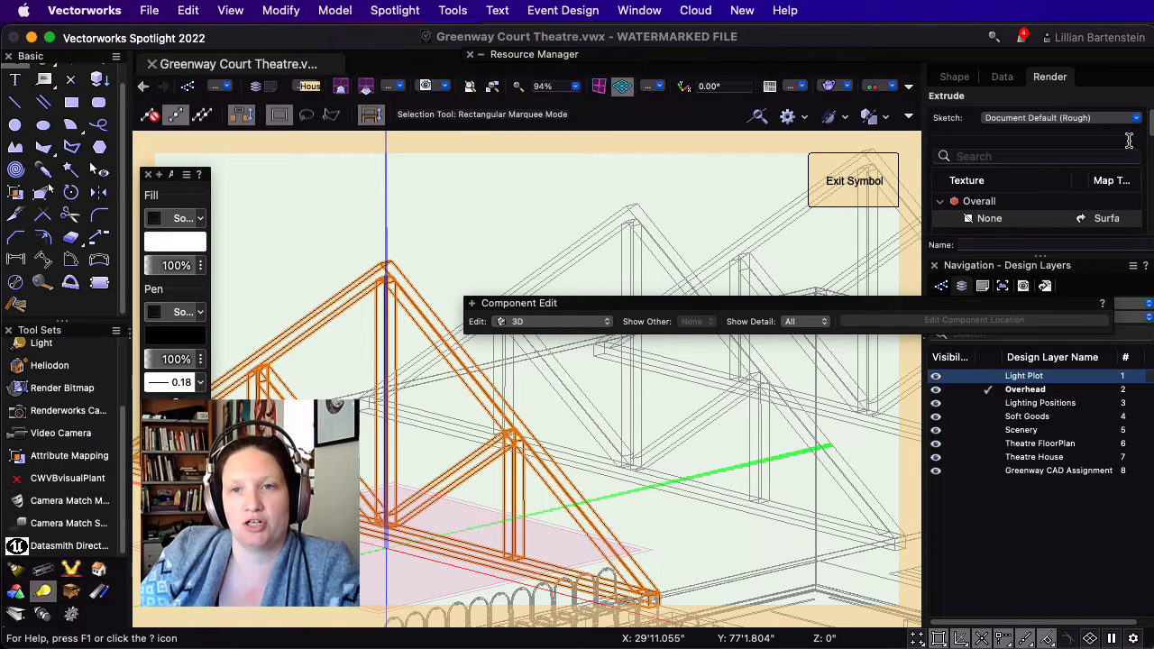
drag(710, 308, 508, 573)
scroll(1003, 192, down, 3)
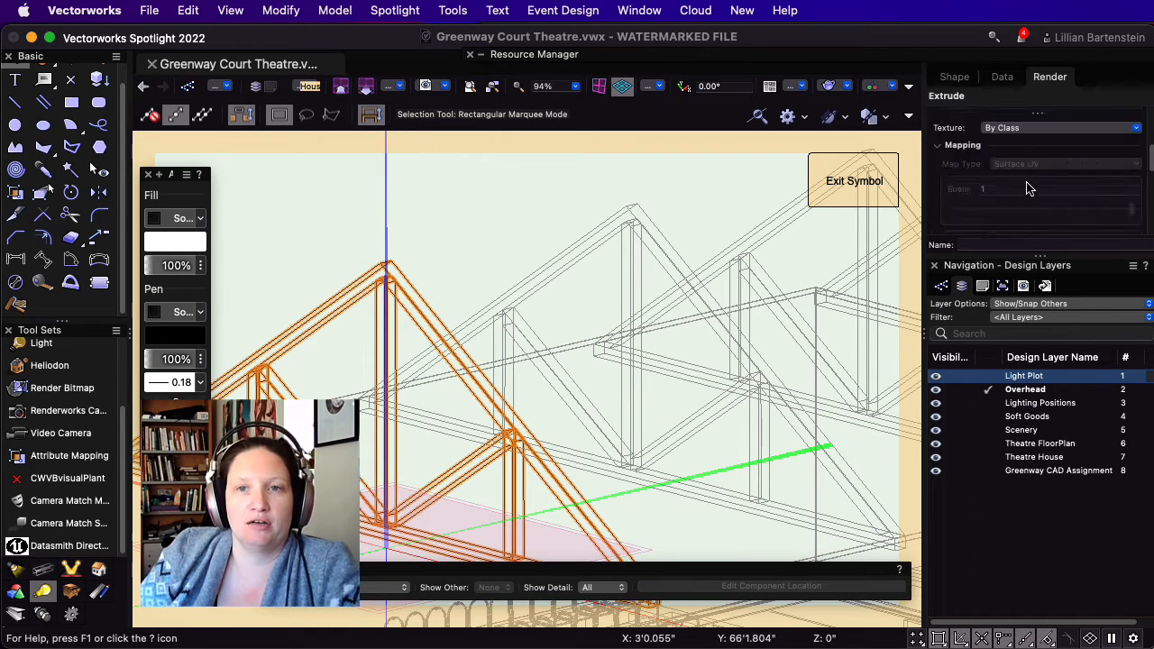
scroll(979, 140, up, 2)
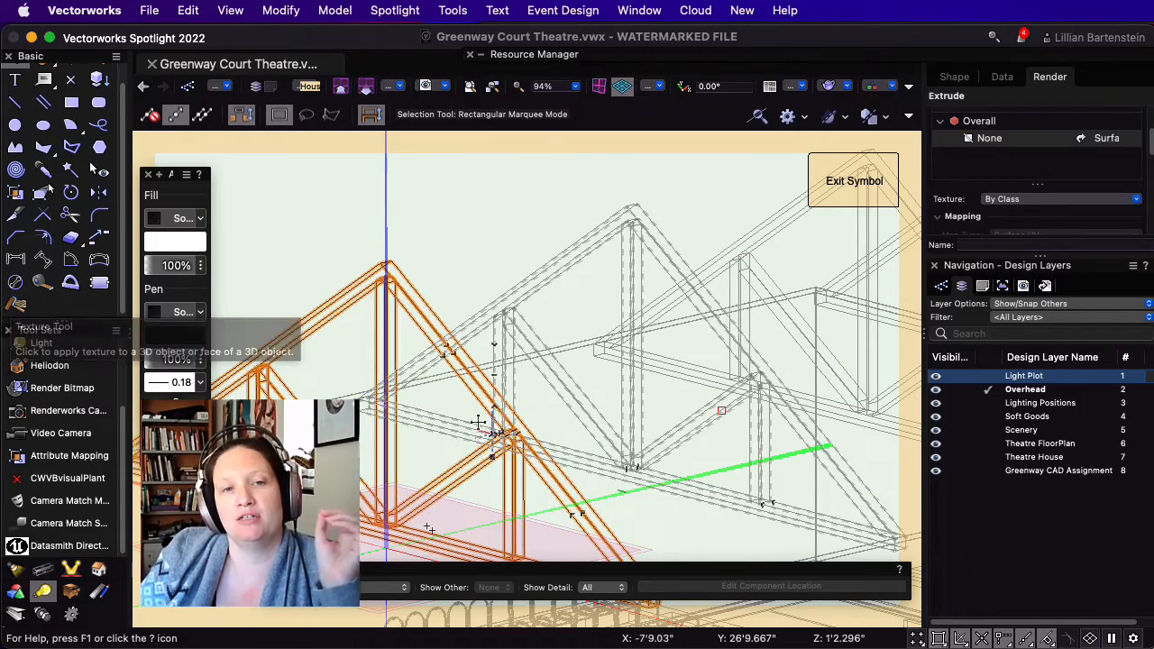
- Switch the view's render mode from Wireframe to Shaded while editing the truss symbol
key(shift+c)
drag(378, 455, 458, 567)
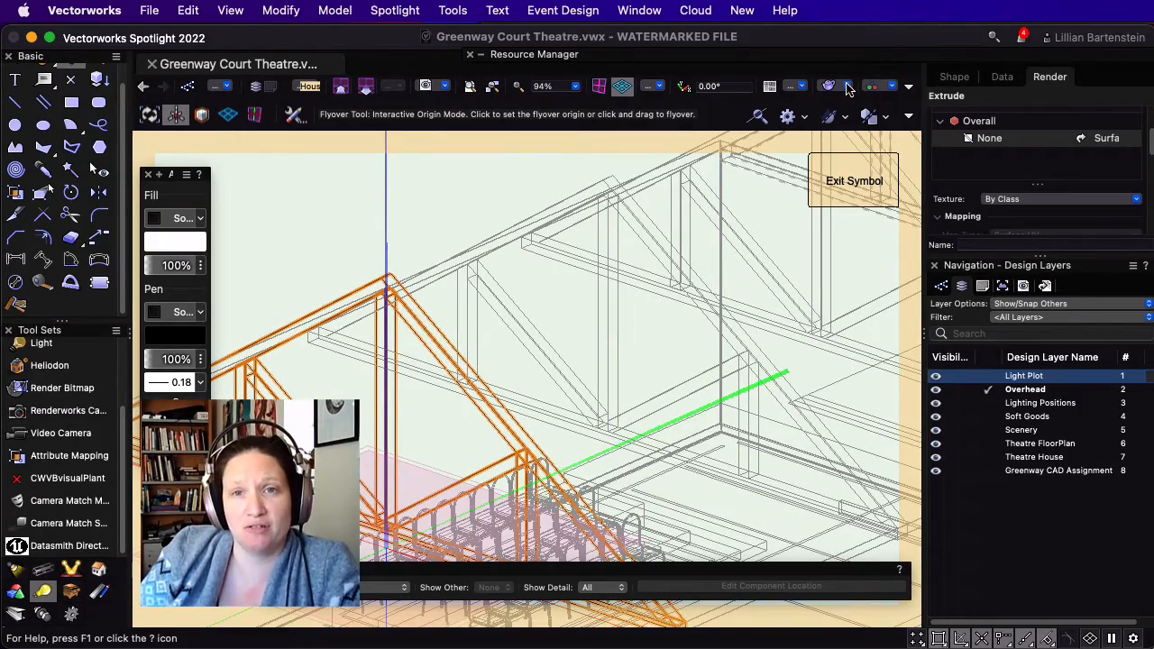
click(851, 87)
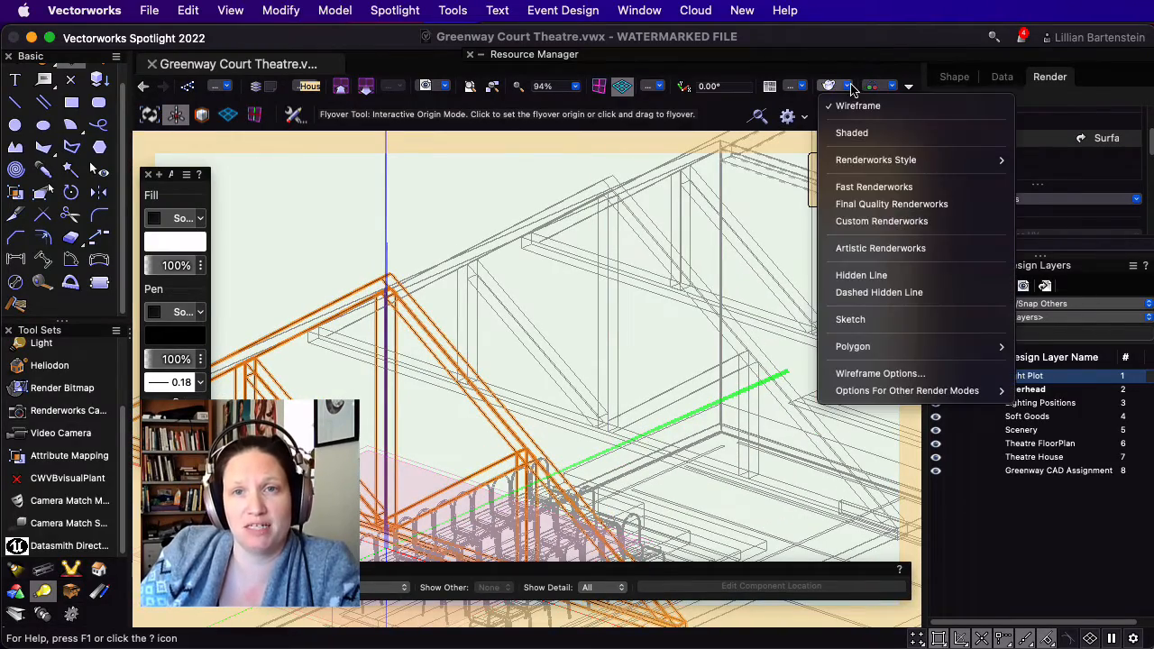
click(880, 135)
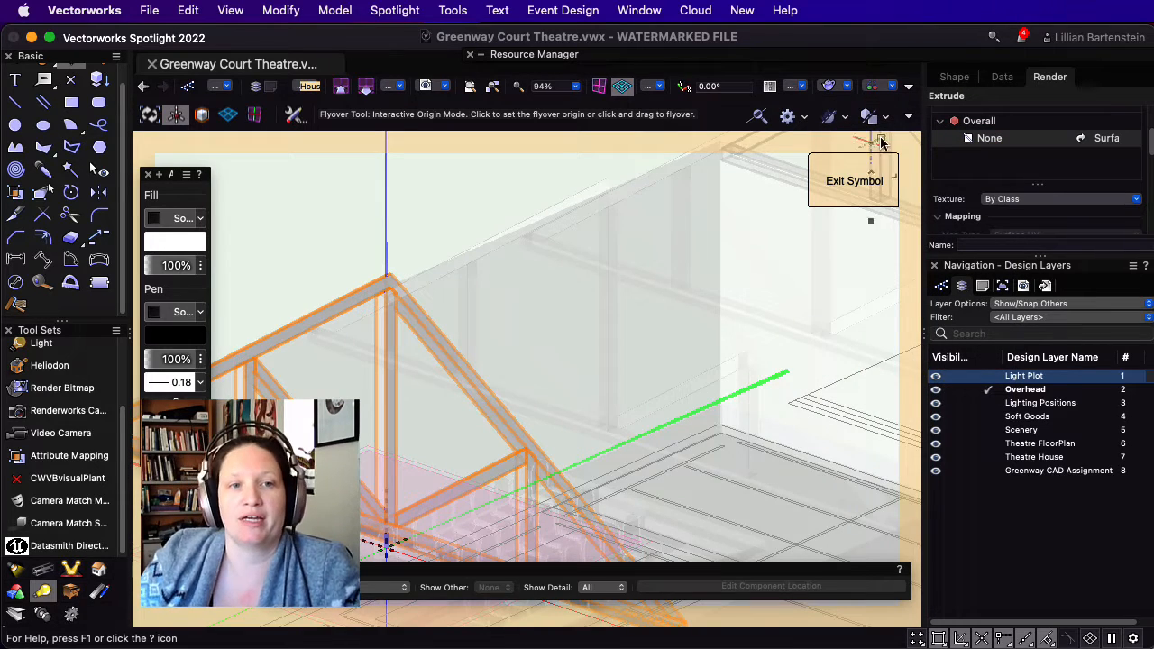
scroll(284, 325, up, 3)
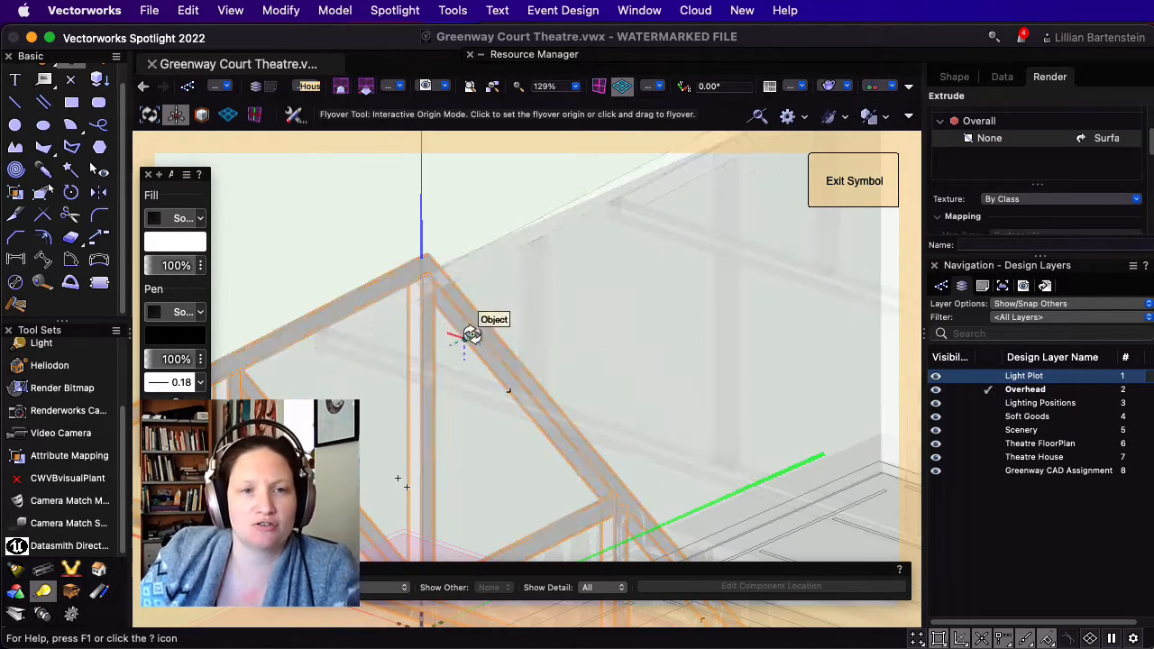
drag(474, 328, 598, 257)
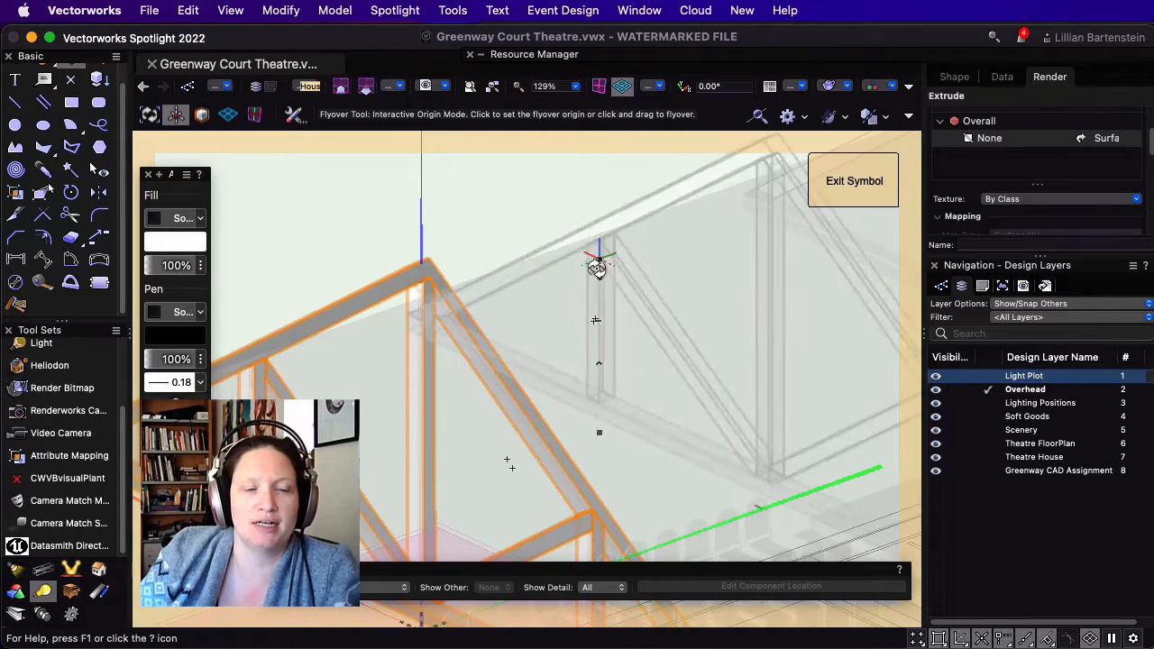
- Search the texture libraries for wood and apply Wood (Arroway Wood 025 Oak Bog 1) to the whole truss in Apply to Object mode
click(15, 307)
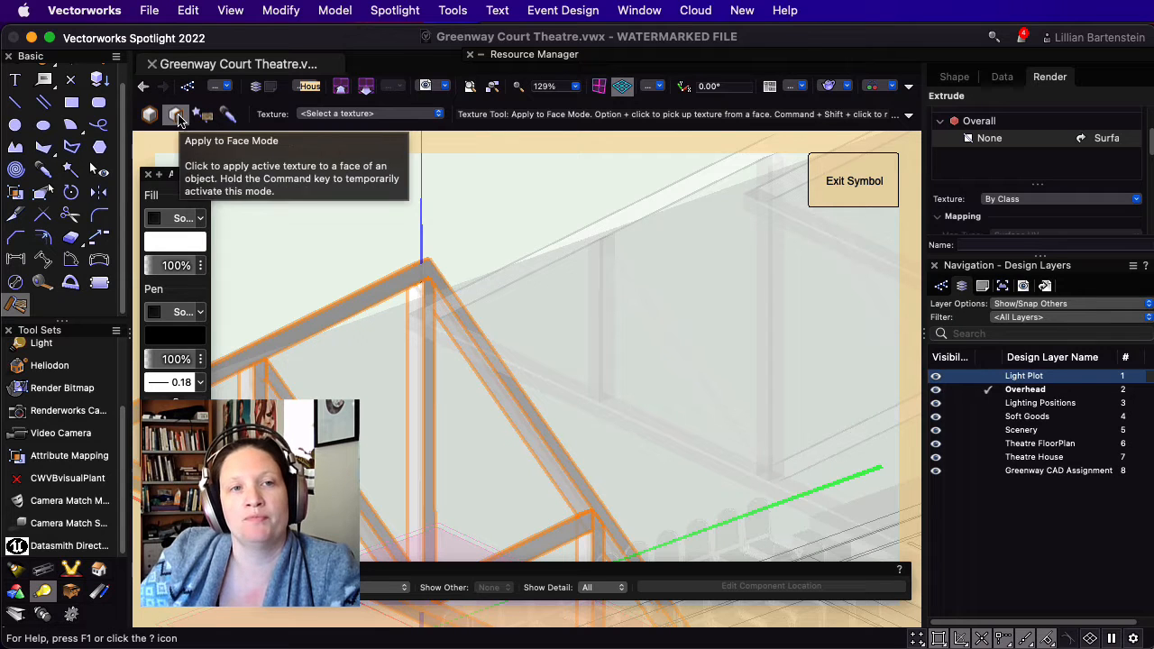
click(148, 115)
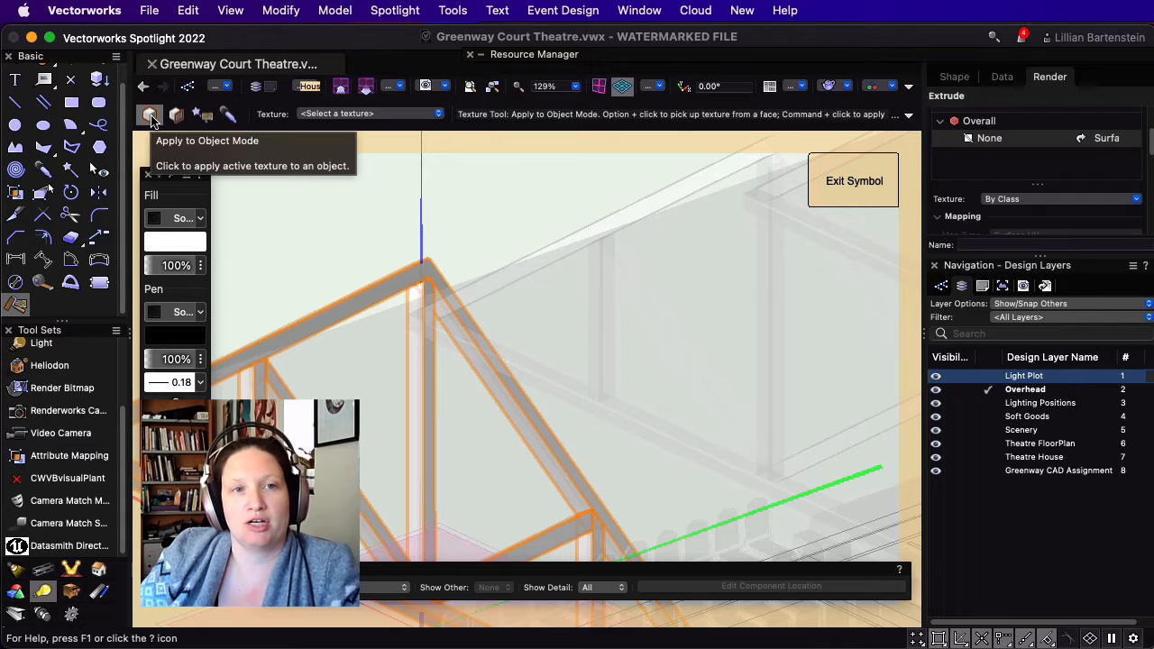
click(407, 117)
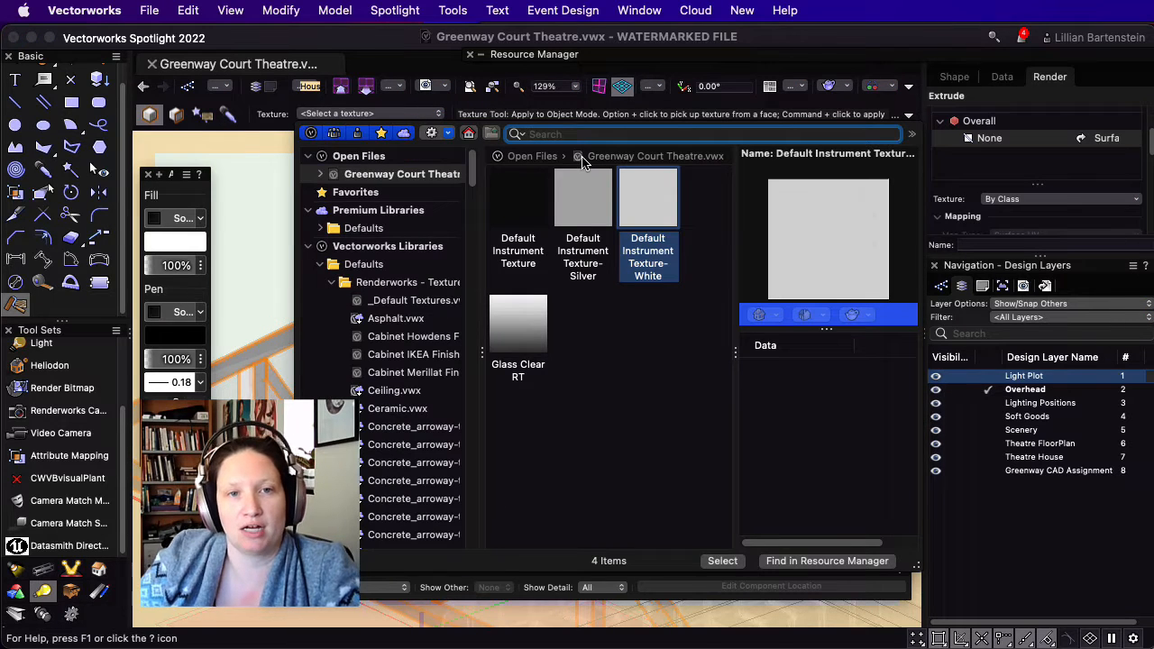
text(wood)
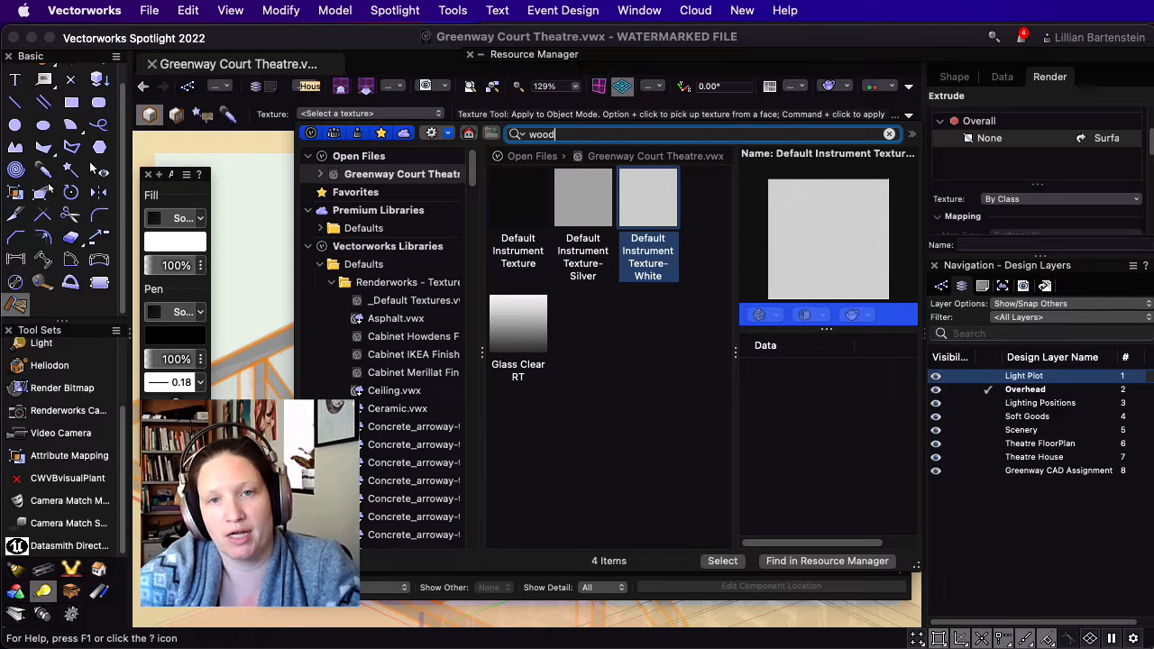
key(Return)
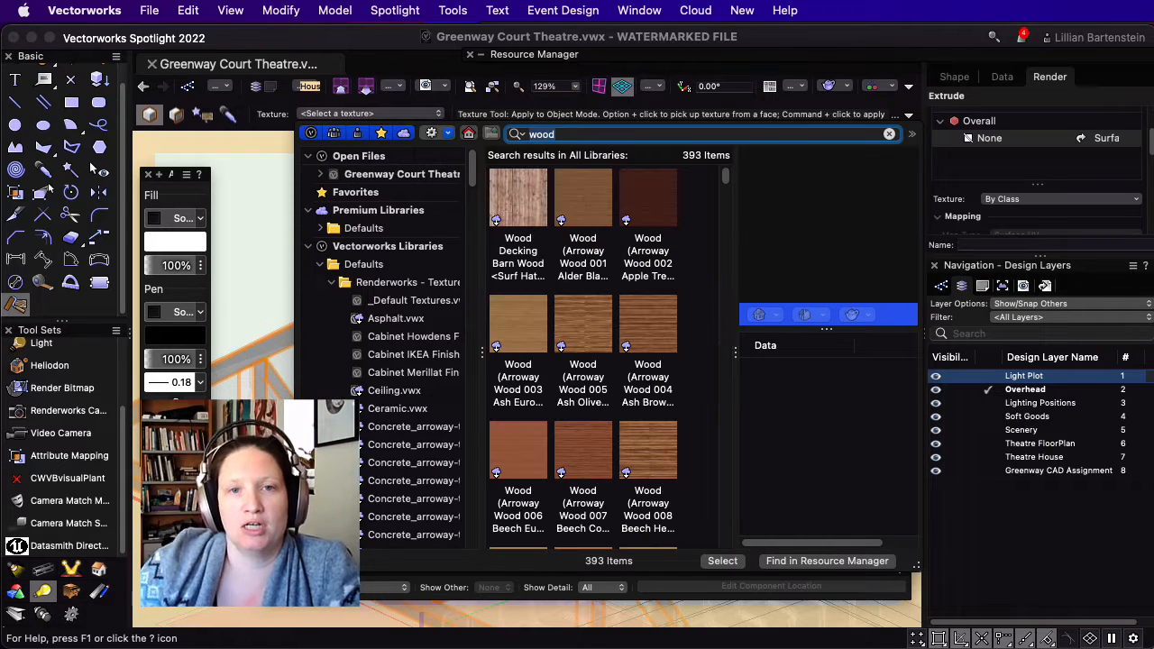
scroll(651, 306, down, 10)
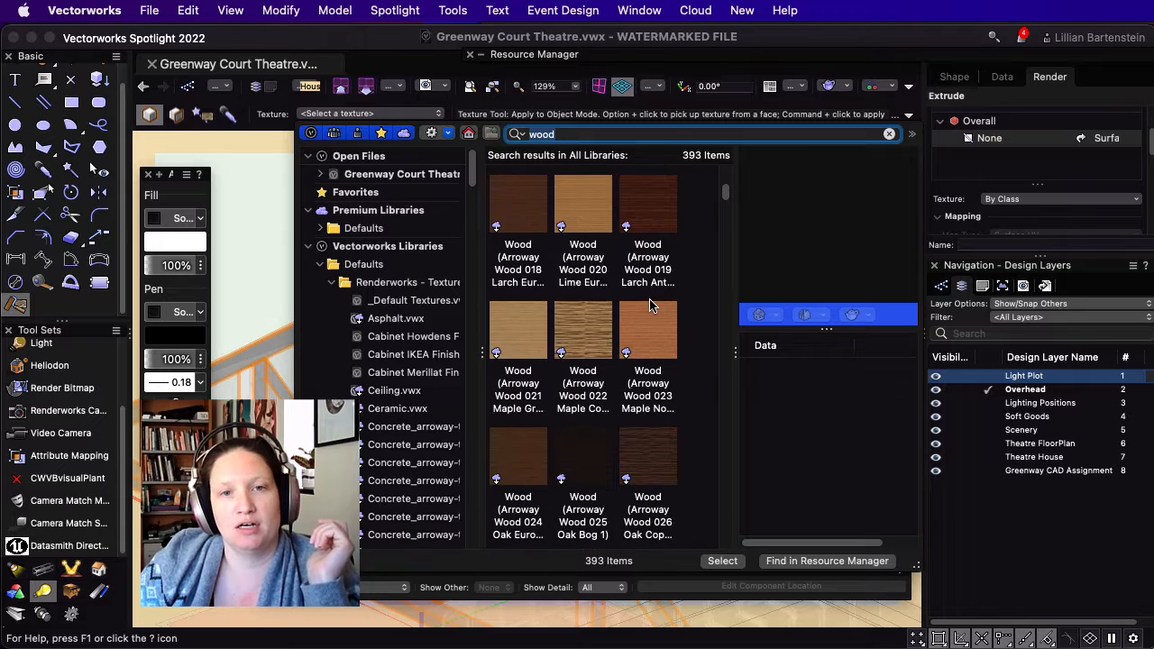
click(593, 463)
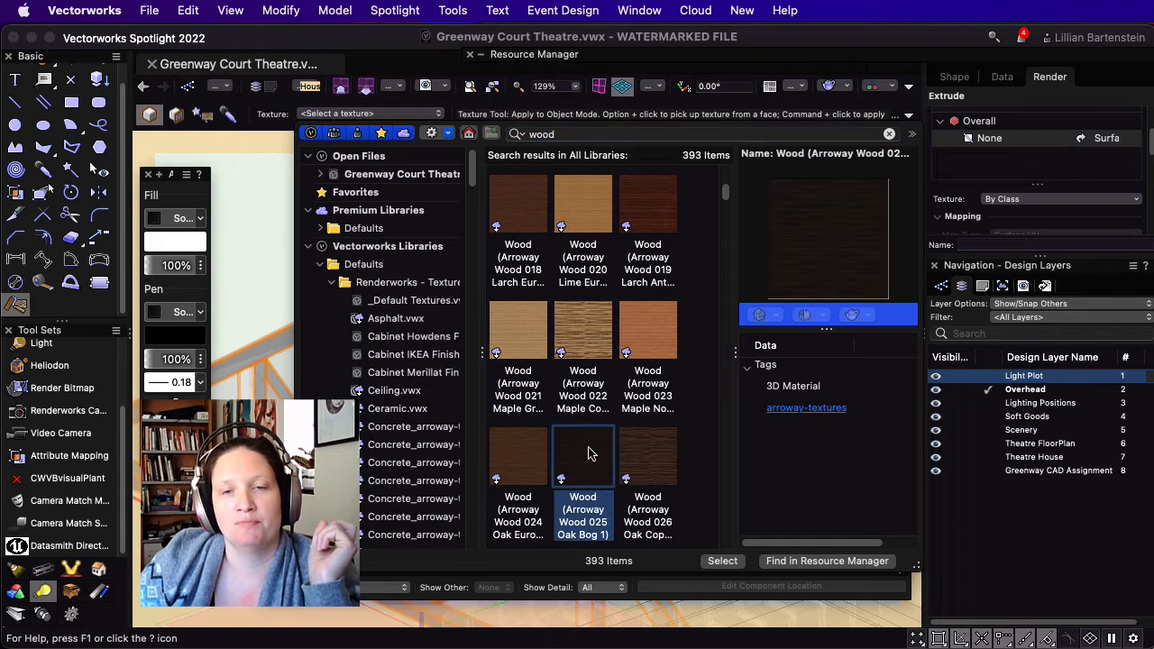
double_click(587, 465)
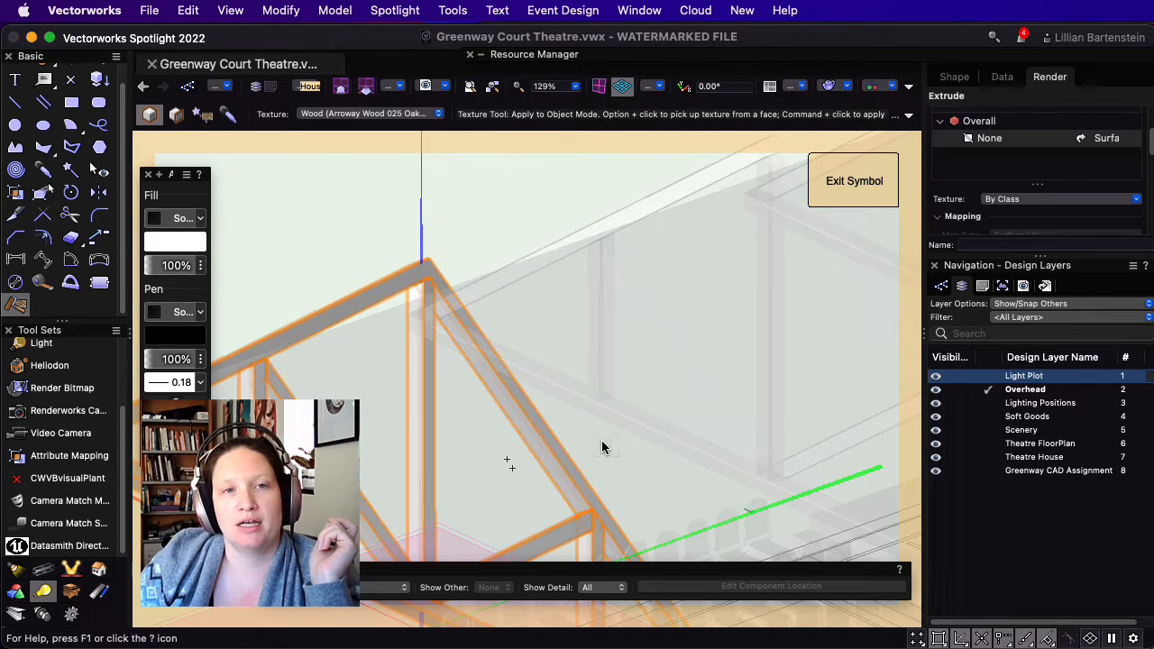
click(377, 298)
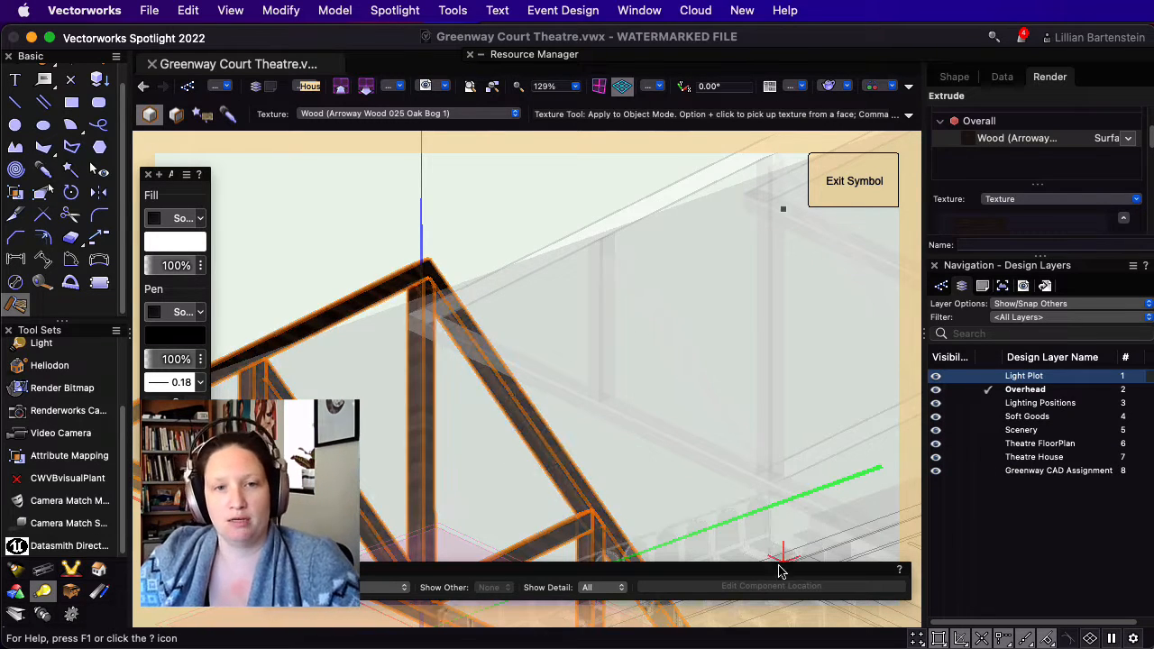
- Set the Texture tool to Apply to Face mode with the Paint Almond RT texture, found by searching the libraries for paint
scroll(505, 419, down, 3)
key(shift+c)
drag(356, 374, 557, 454)
key(space)
drag(601, 388, 634, 322)
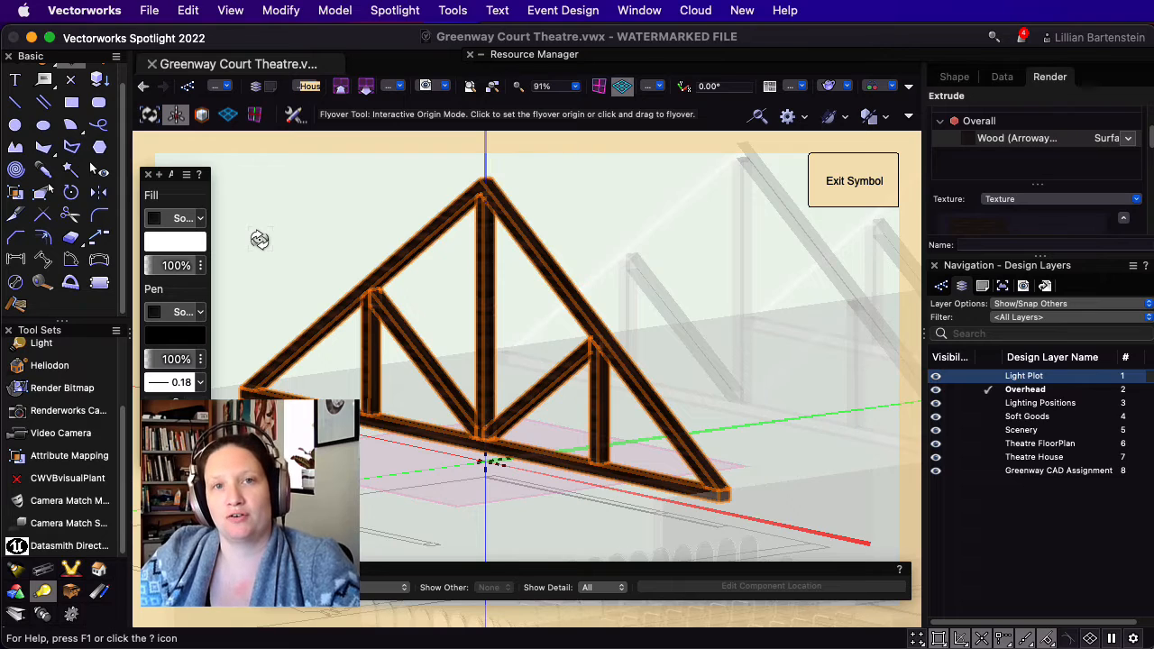
scroll(406, 451, up, 4)
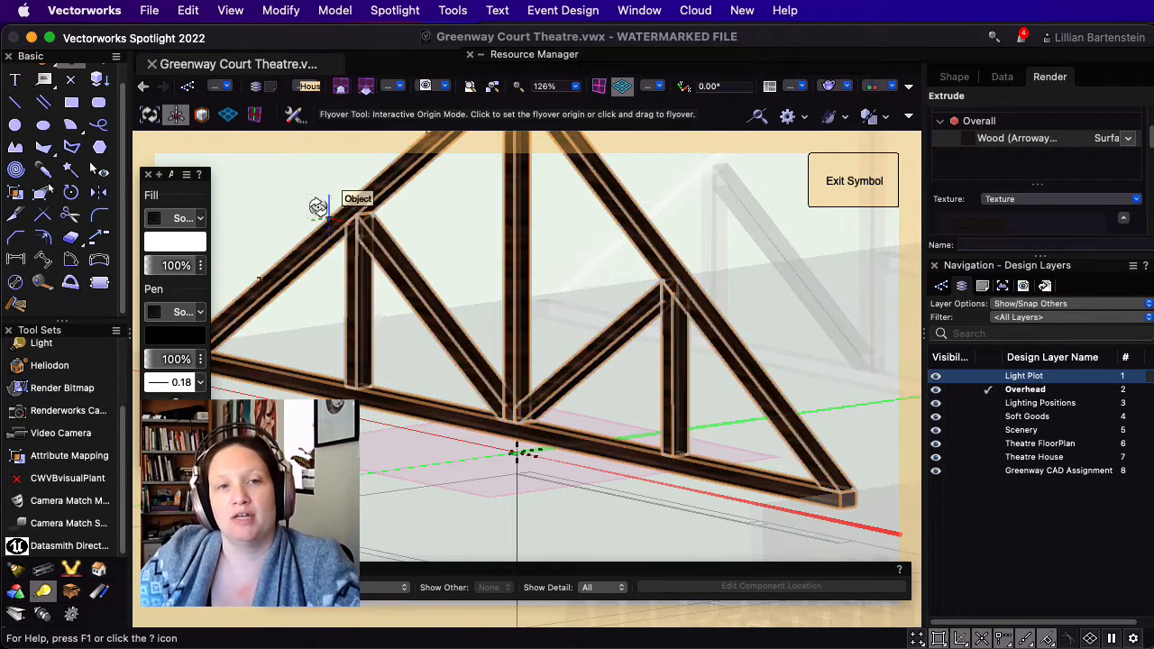
click(17, 306)
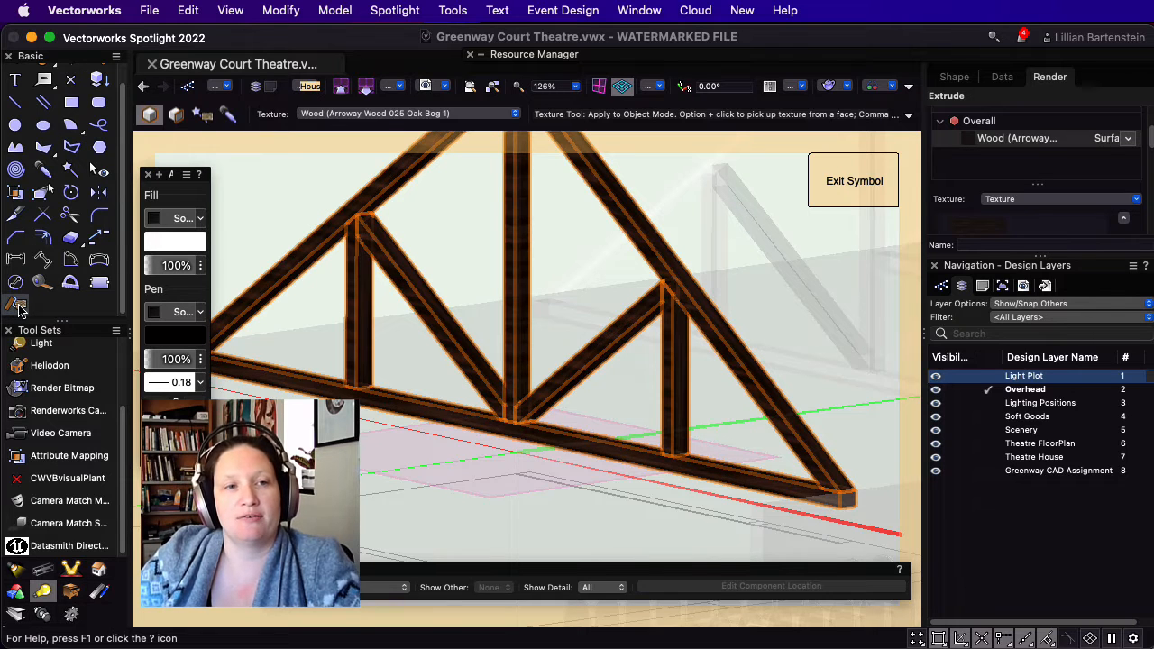
click(178, 115)
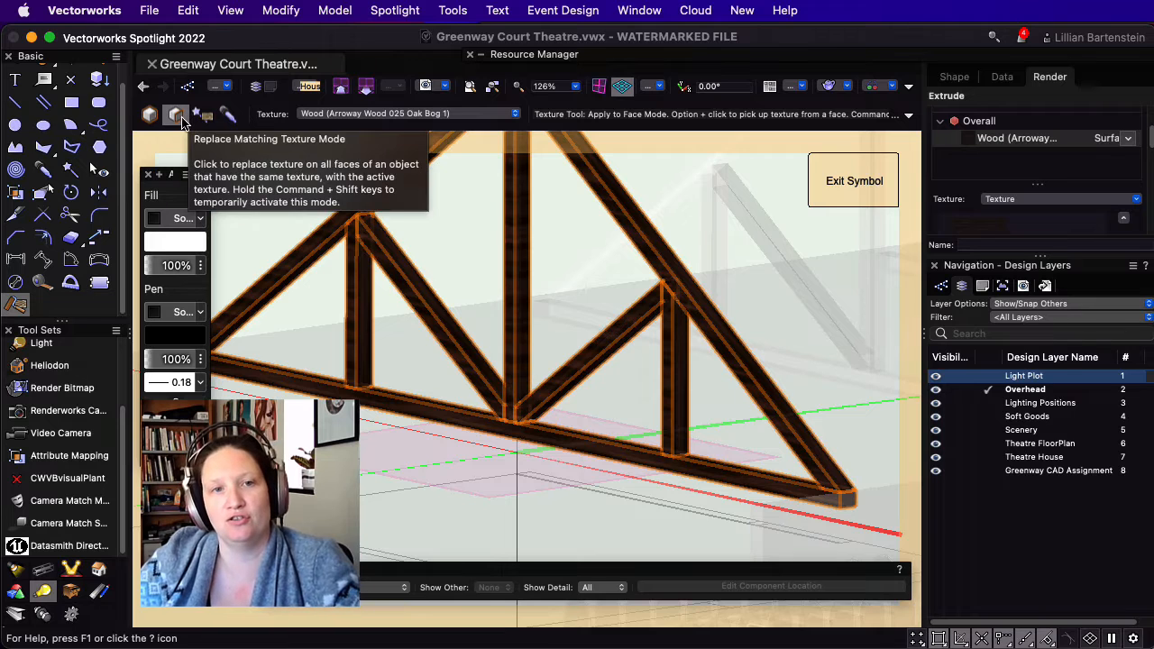
click(406, 115)
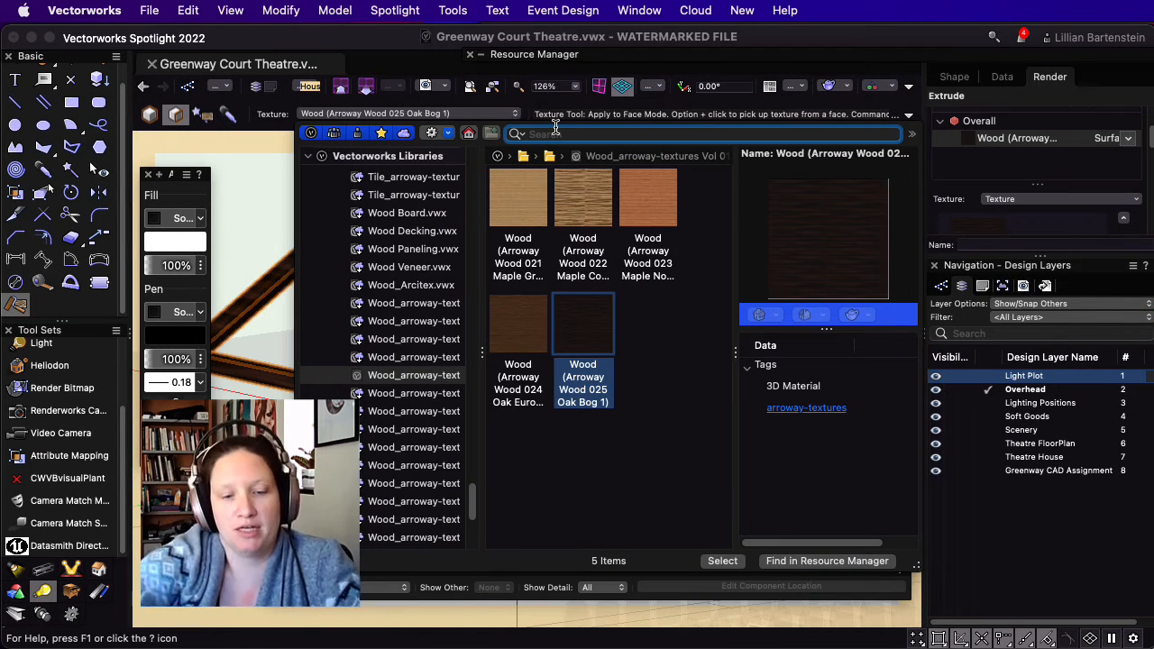
text(paint)
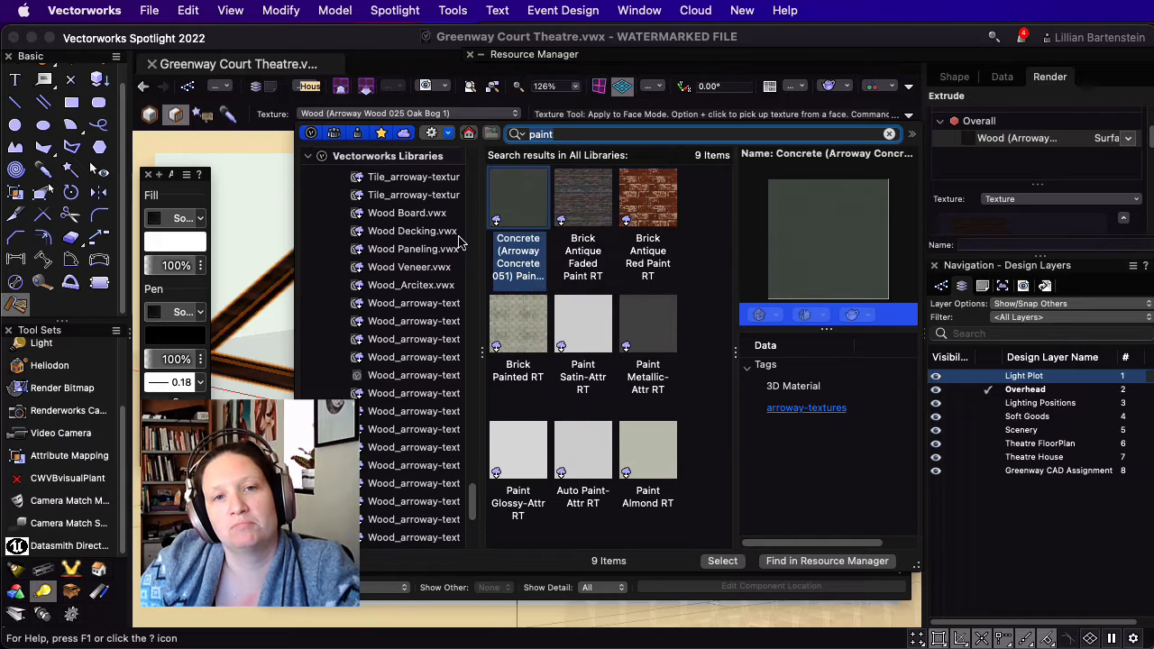
scroll(367, 338, up, 15)
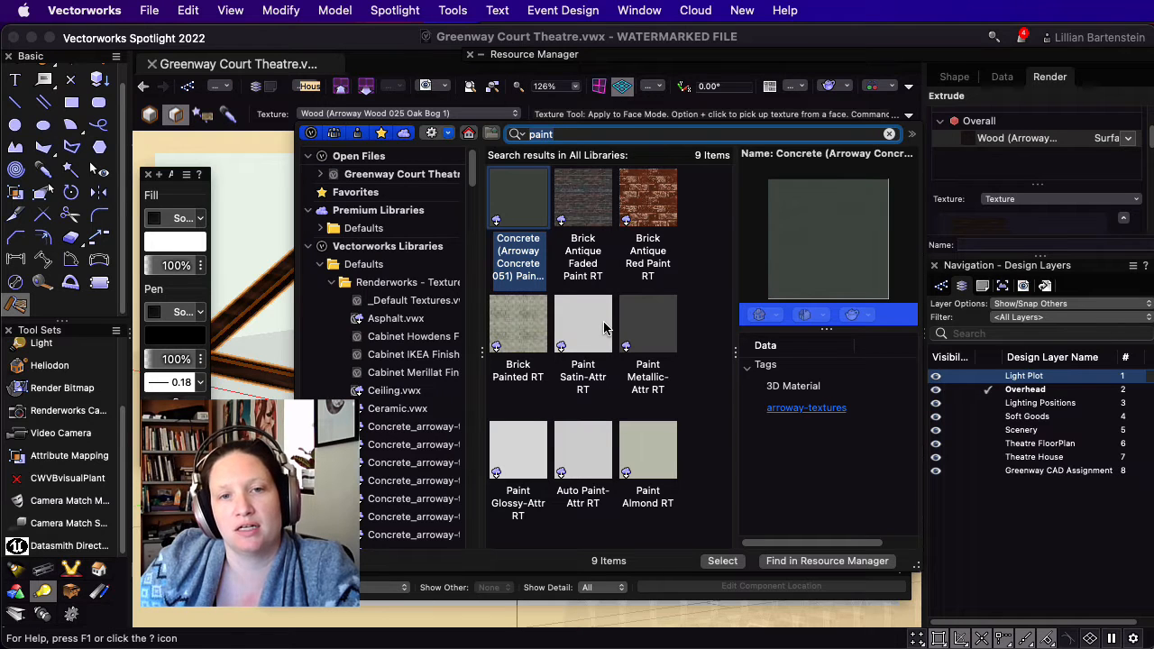
double_click(647, 451)
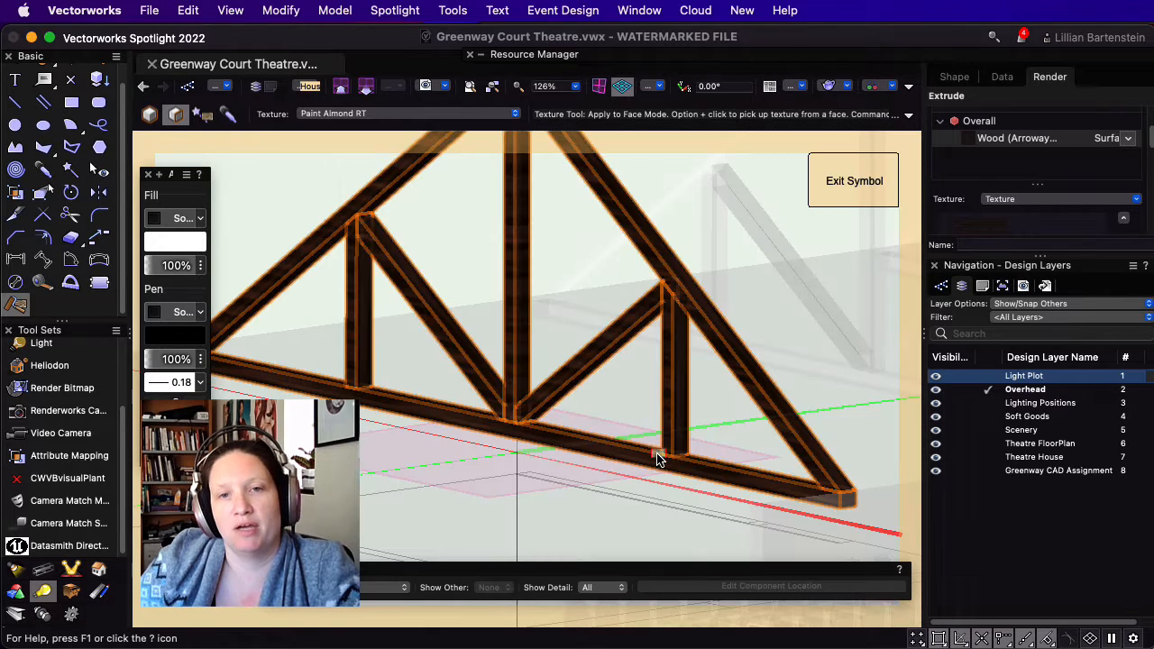
- Apply Paint Almond RT to one side face of each of the truss's three vertical posts and enlarge the texture list to show the face overrides
click(366, 289)
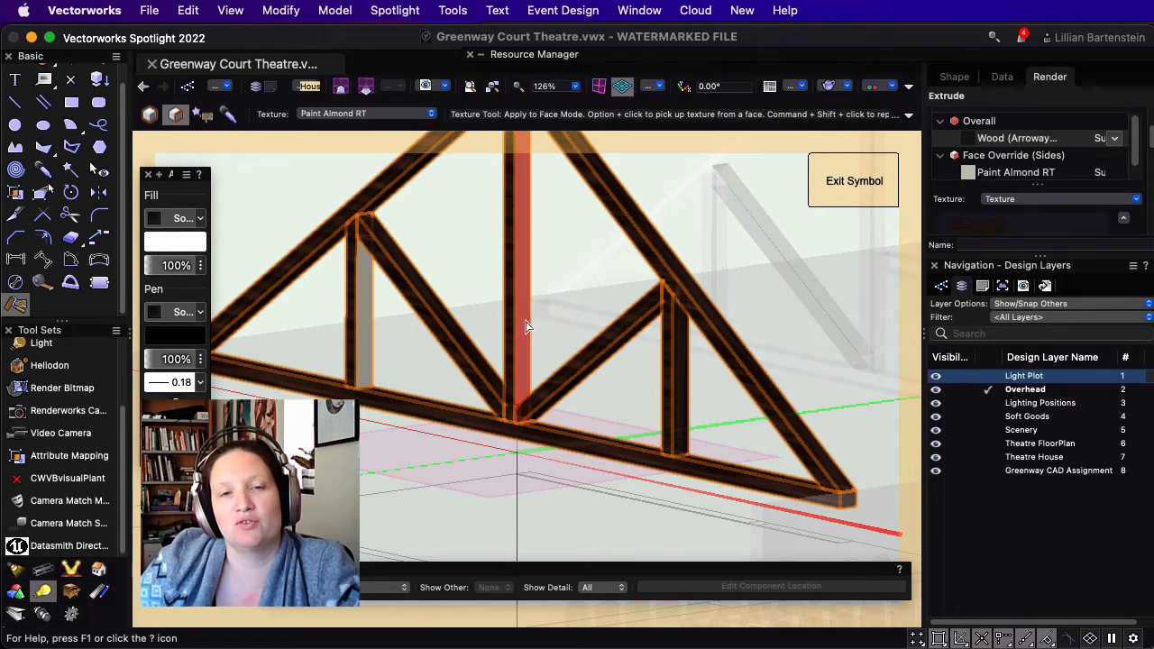
click(523, 327)
click(683, 387)
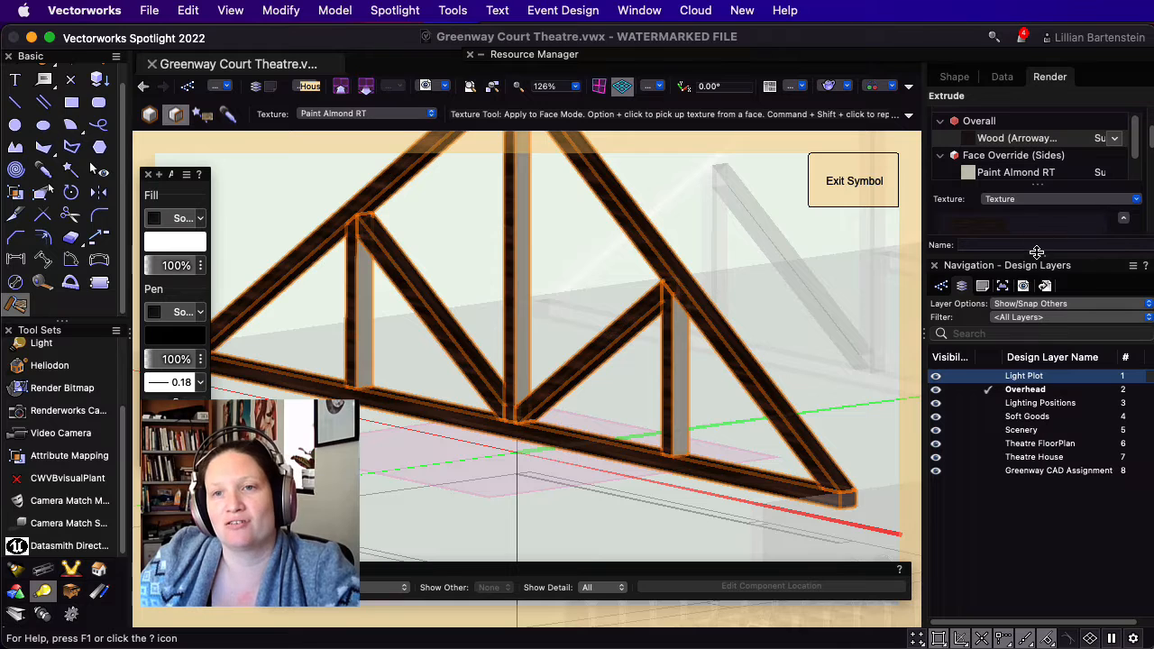
drag(1037, 251, 1018, 414)
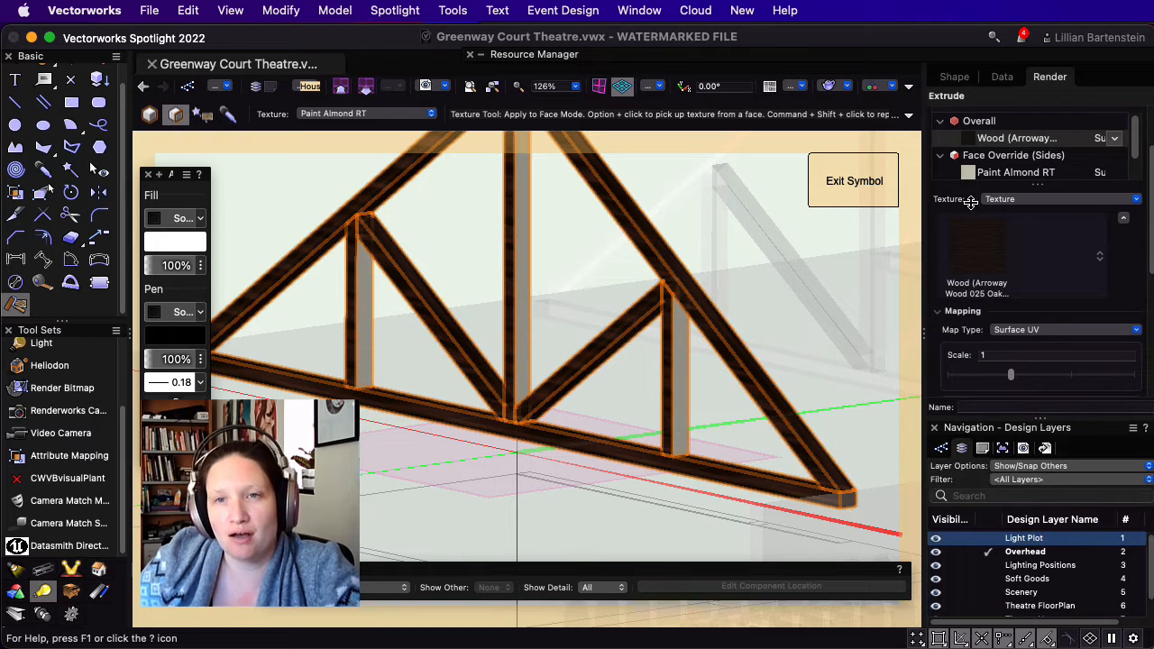
drag(941, 183, 947, 394)
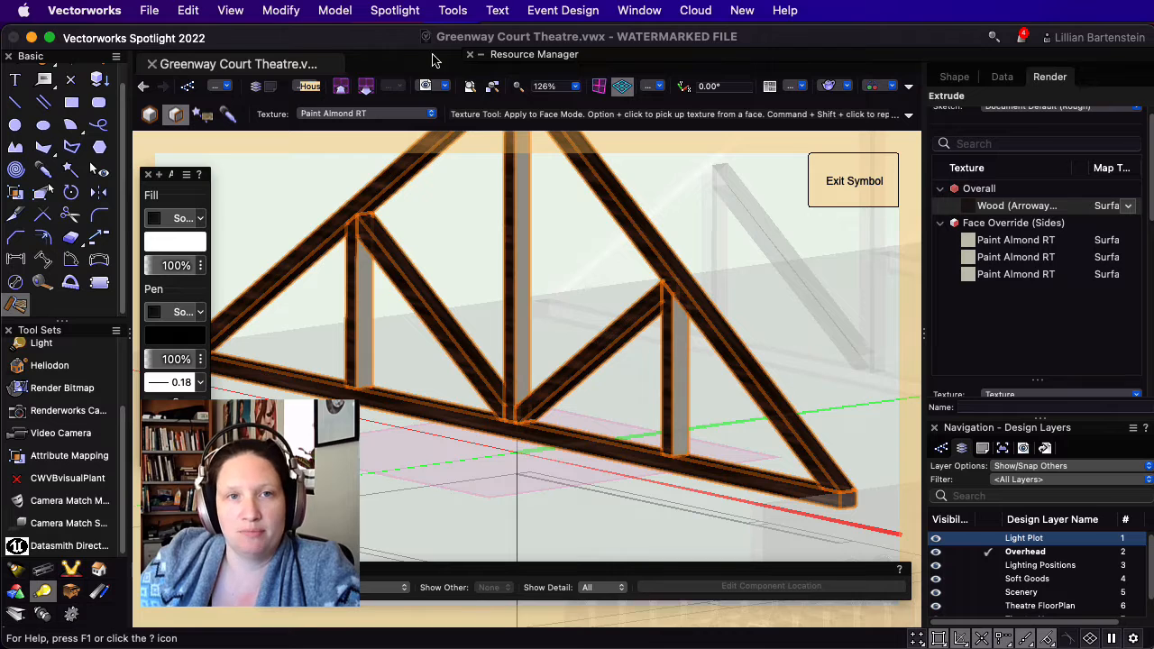
- Create a new texture resource in the Greenway Court Theatre file and name it red paint
click(543, 56)
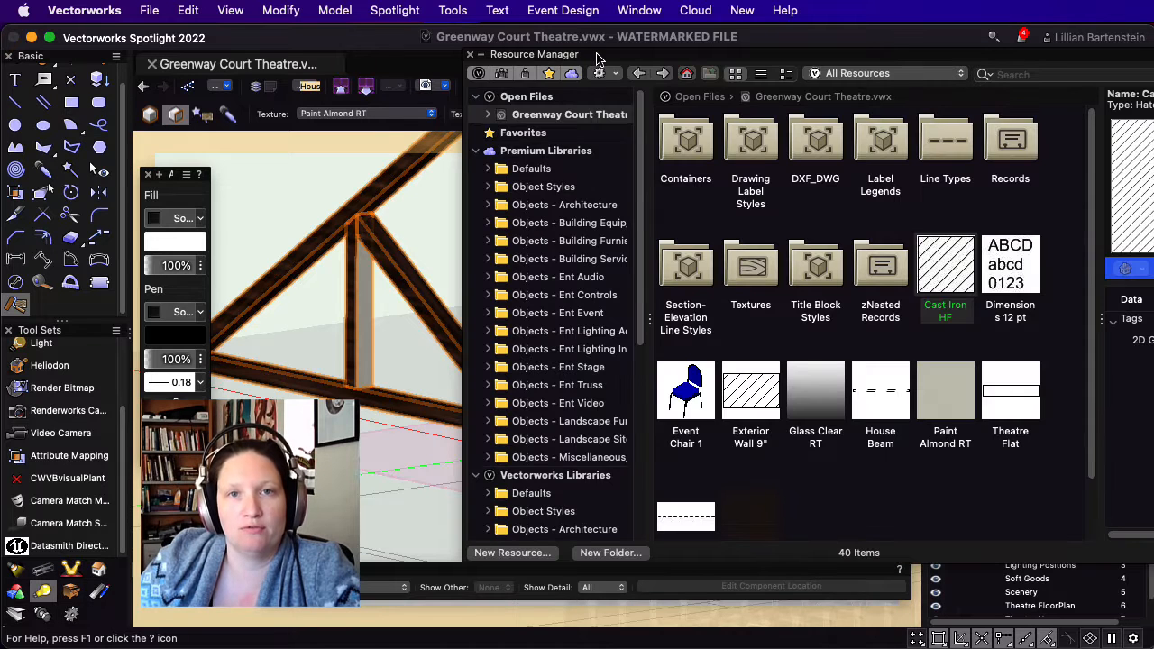
drag(596, 58, 343, 57)
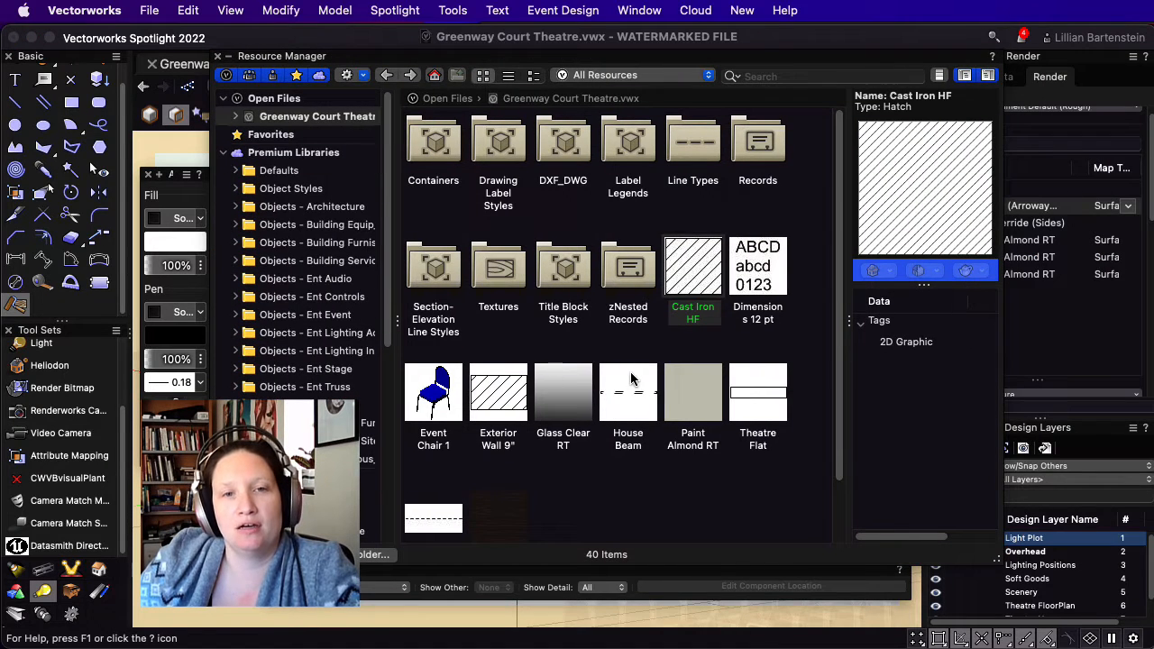
right_click(613, 505)
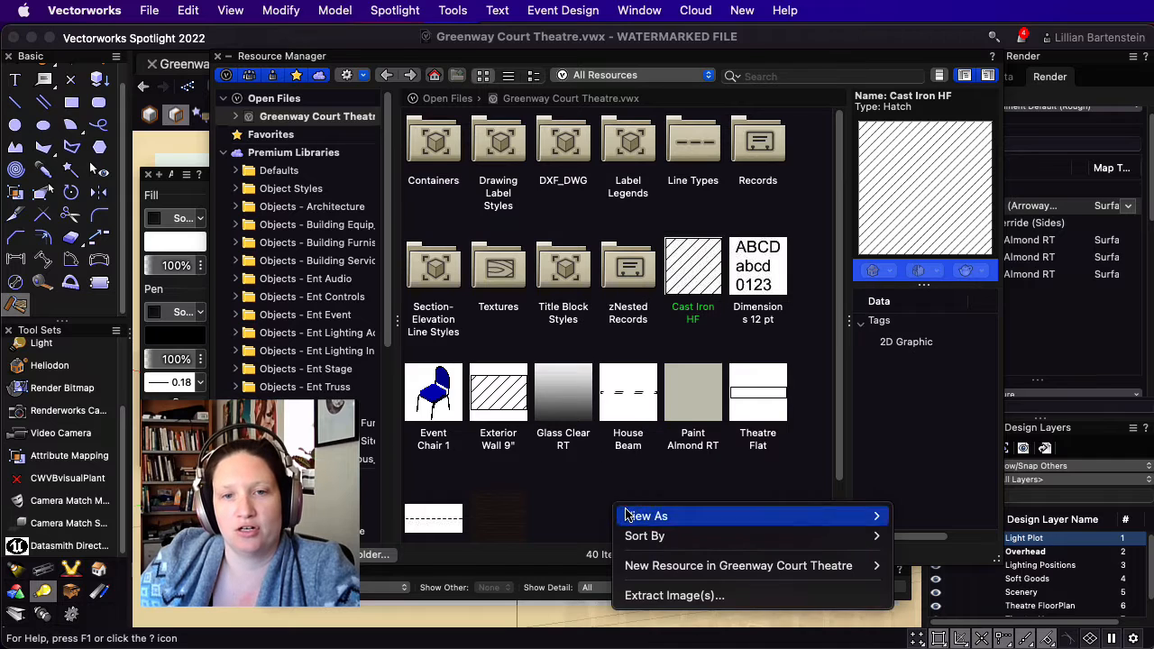
mouse_move(681, 568)
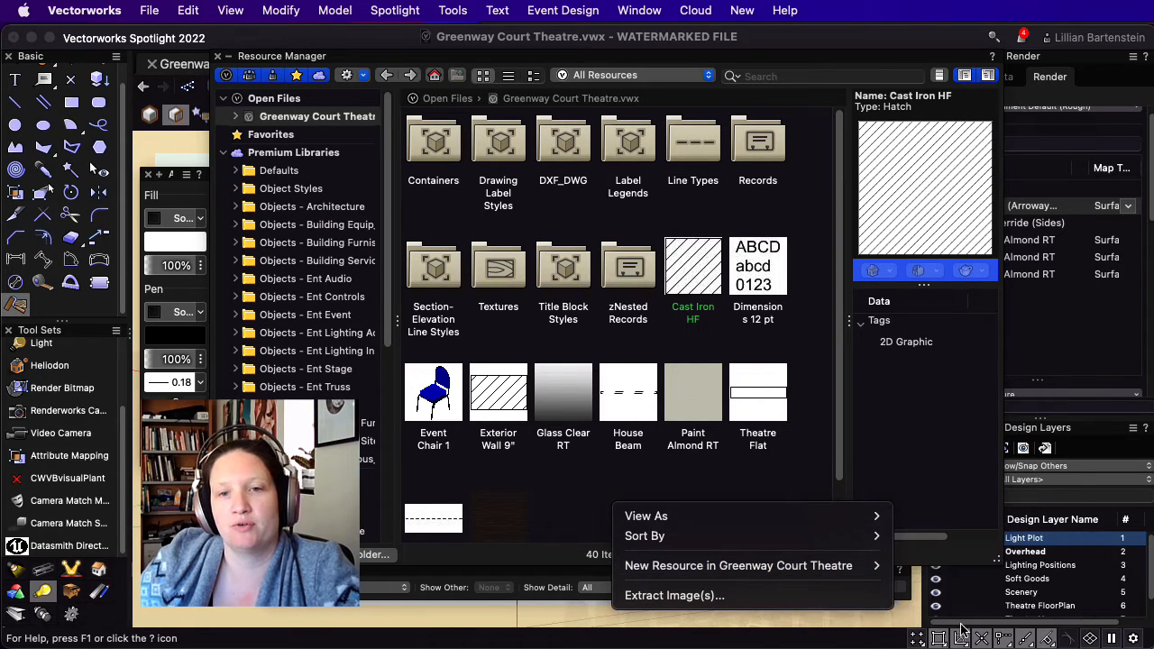
mouse_move(872, 520)
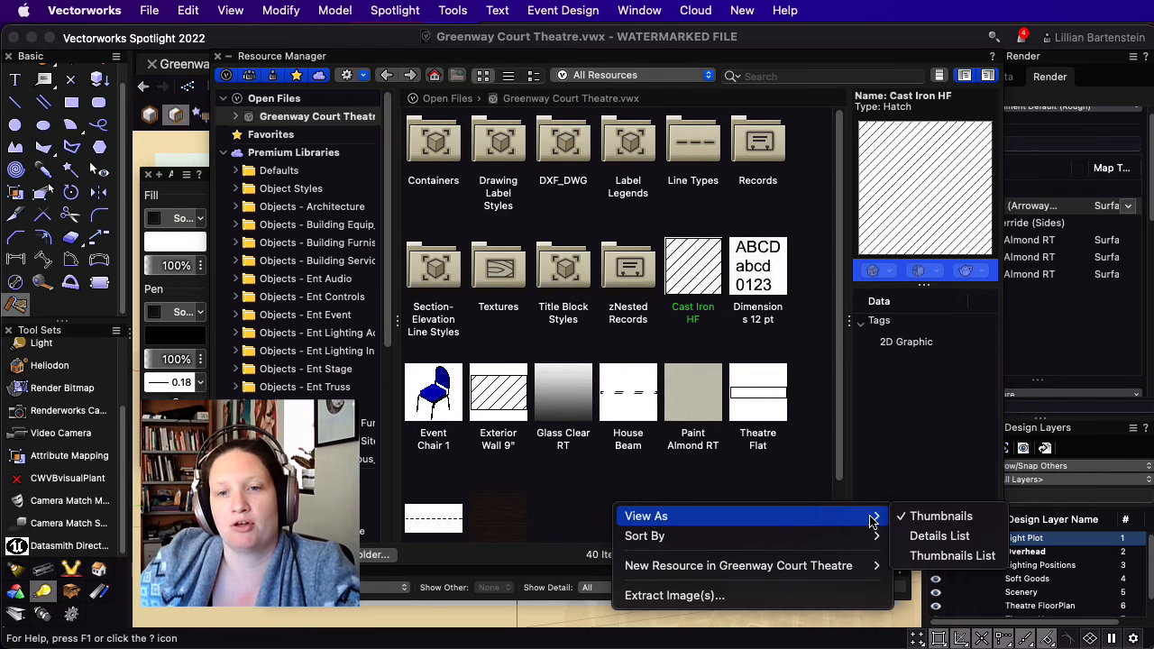
mouse_move(781, 570)
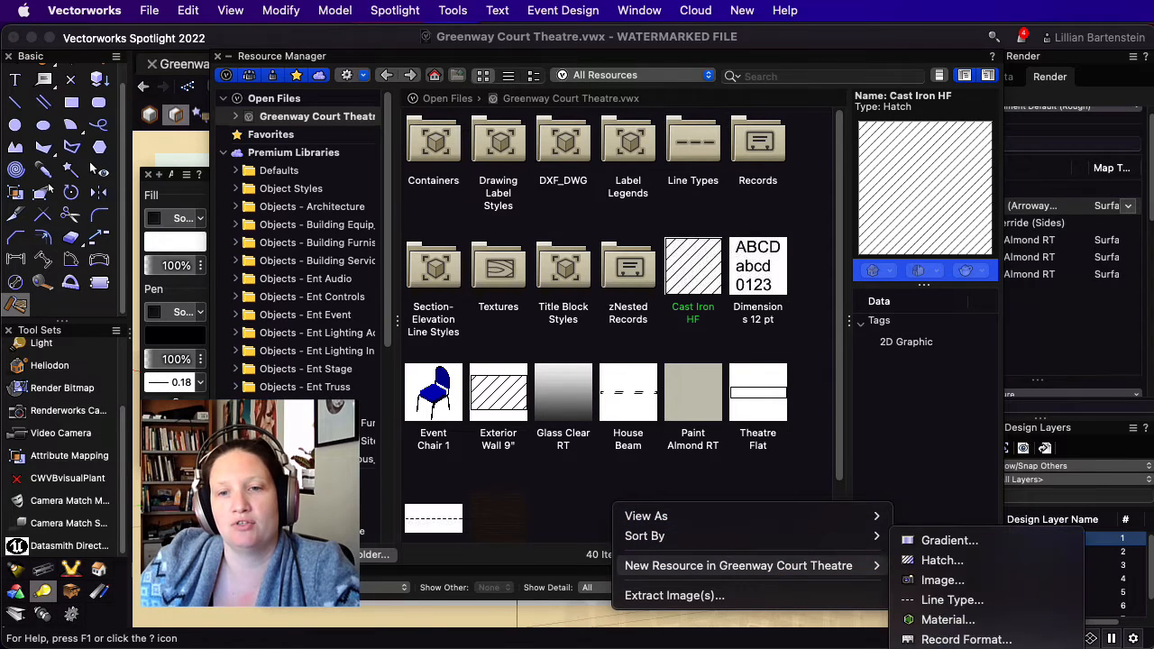
click(967, 648)
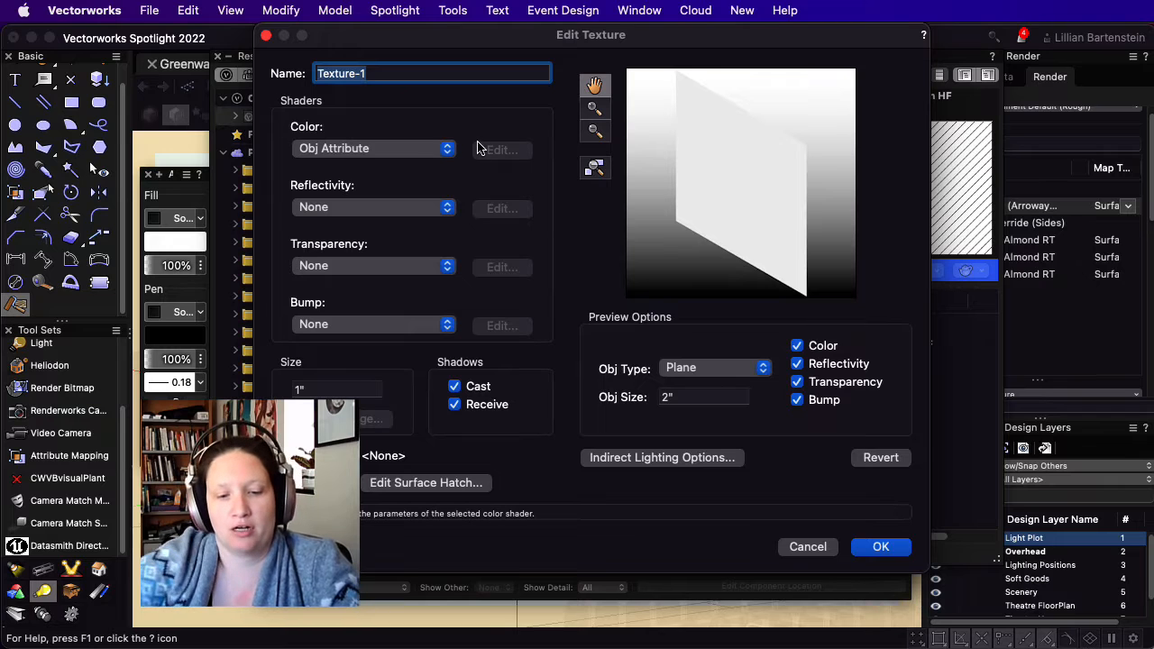
text(r)
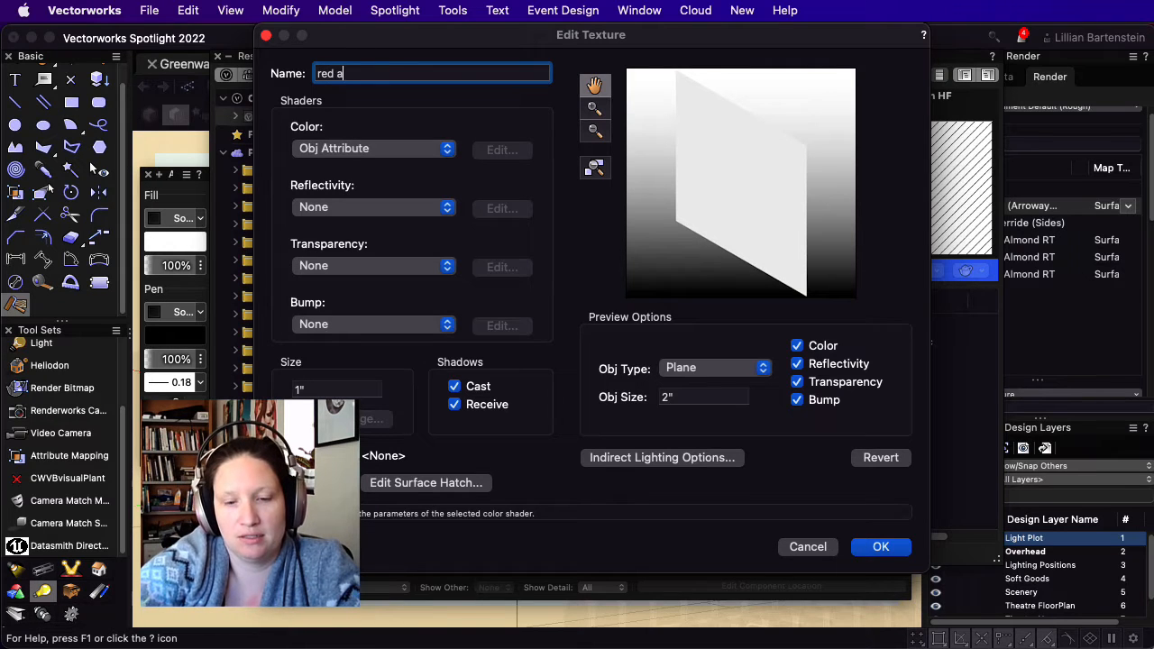
text(ed paint)
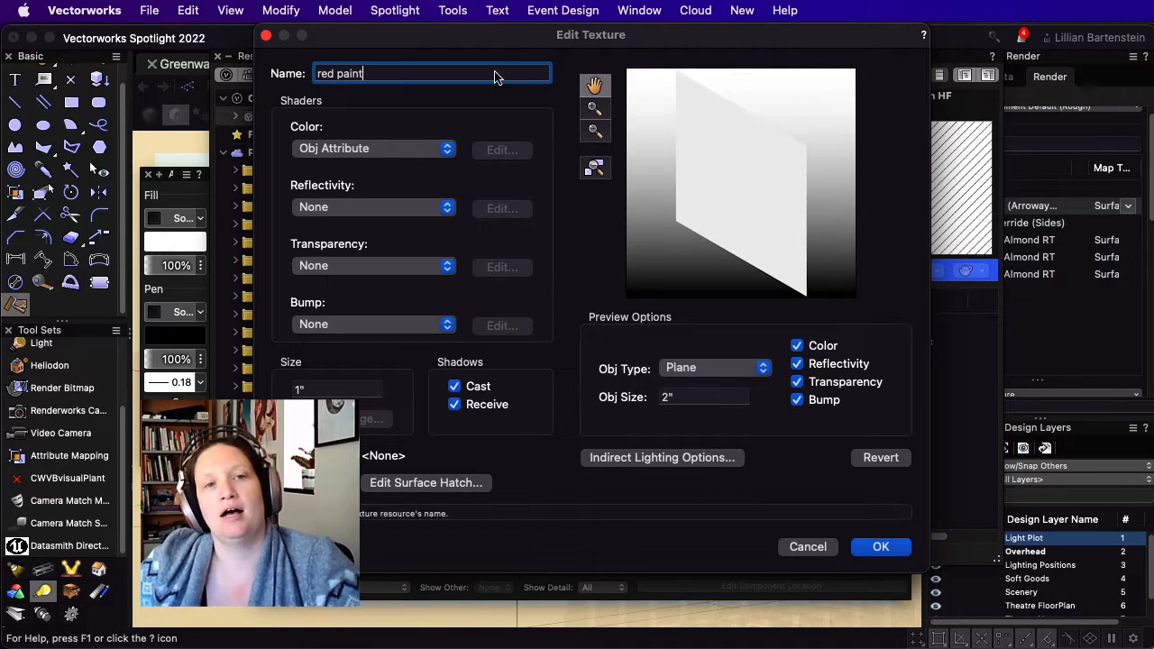
- Set the red paint texture's color shader to Color and open the shader for editing
click(437, 156)
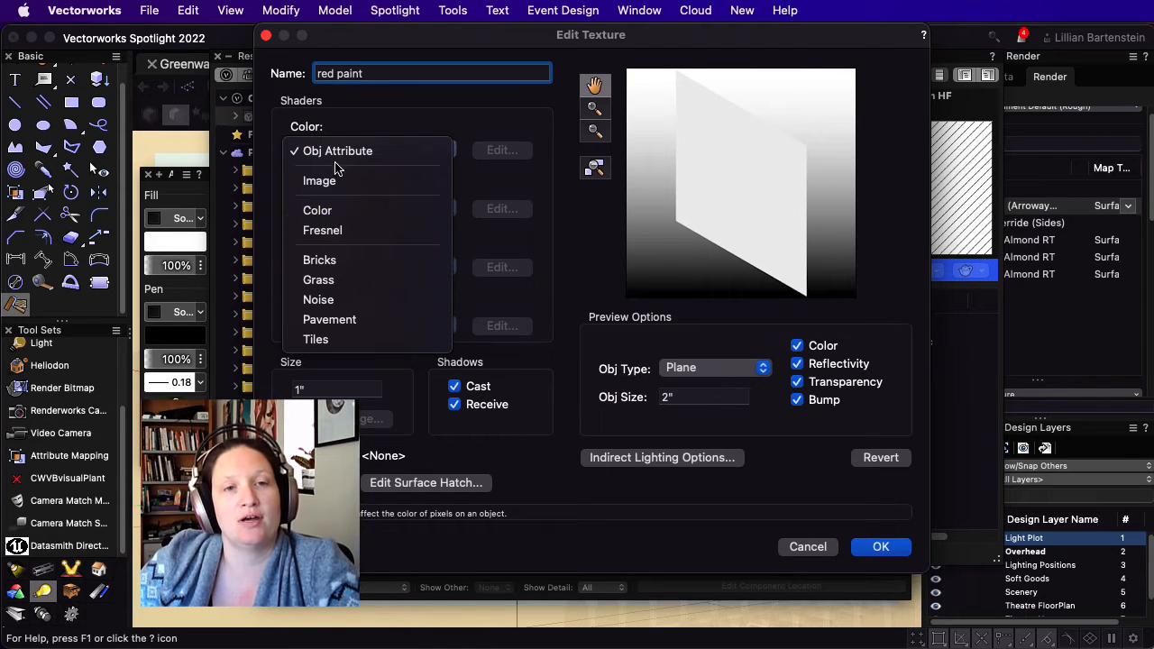
click(330, 211)
click(504, 152)
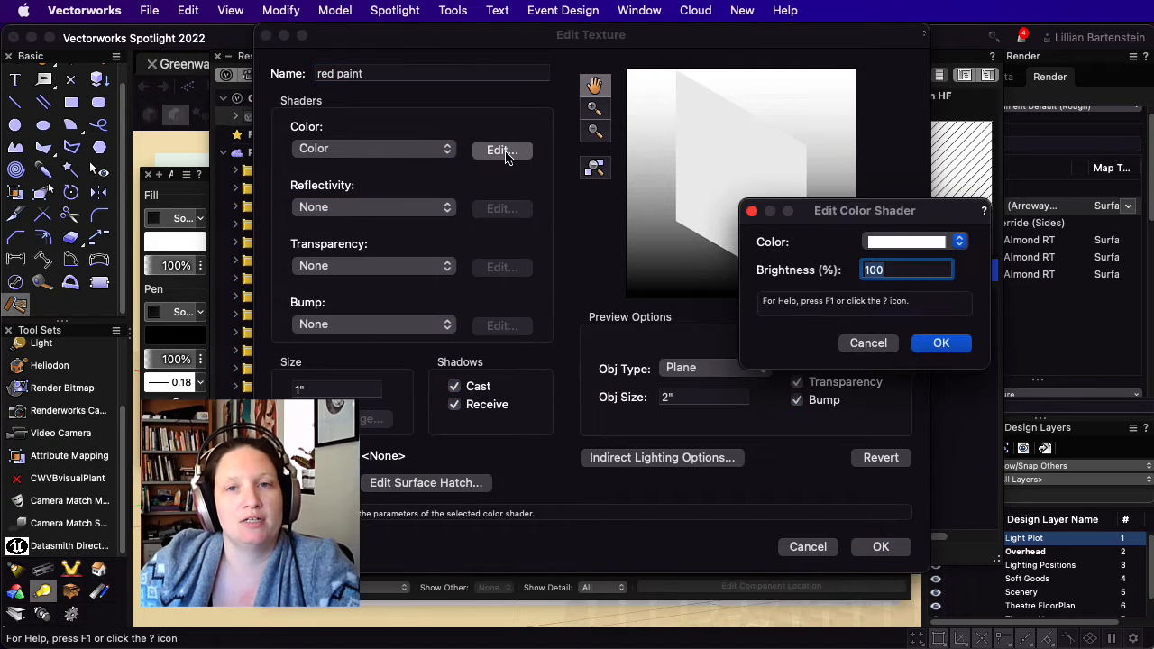
- Set the shader's color to CSP-1195 Flamenco from the Benjamin Moore Color Stories palette
click(895, 243)
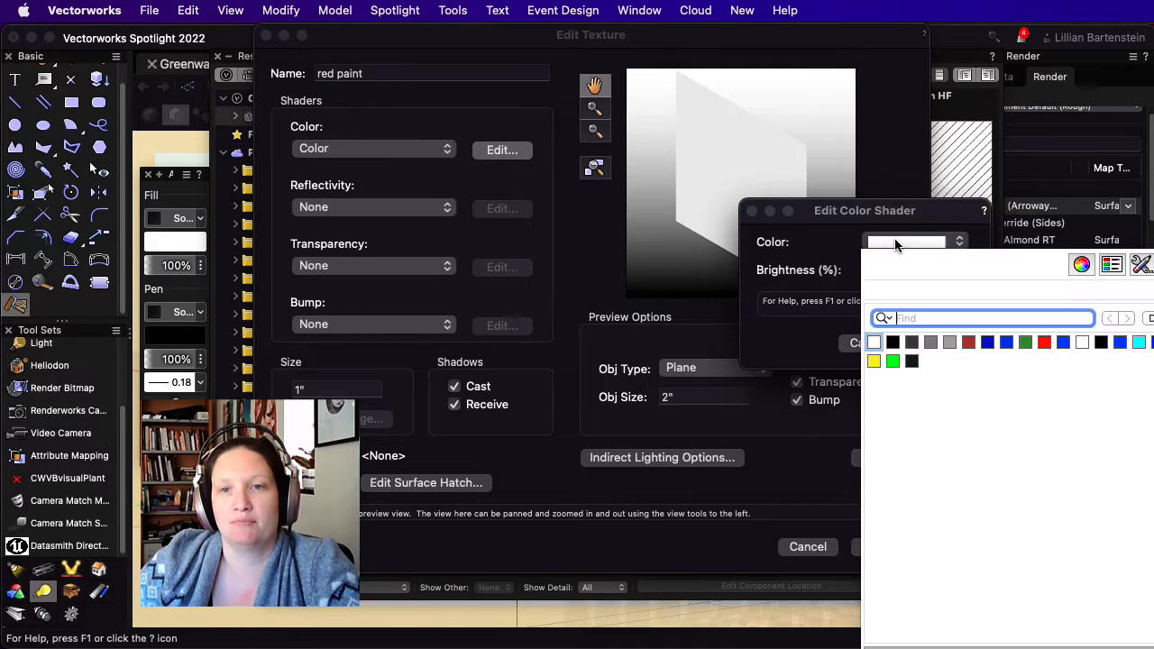
click(1081, 264)
click(931, 318)
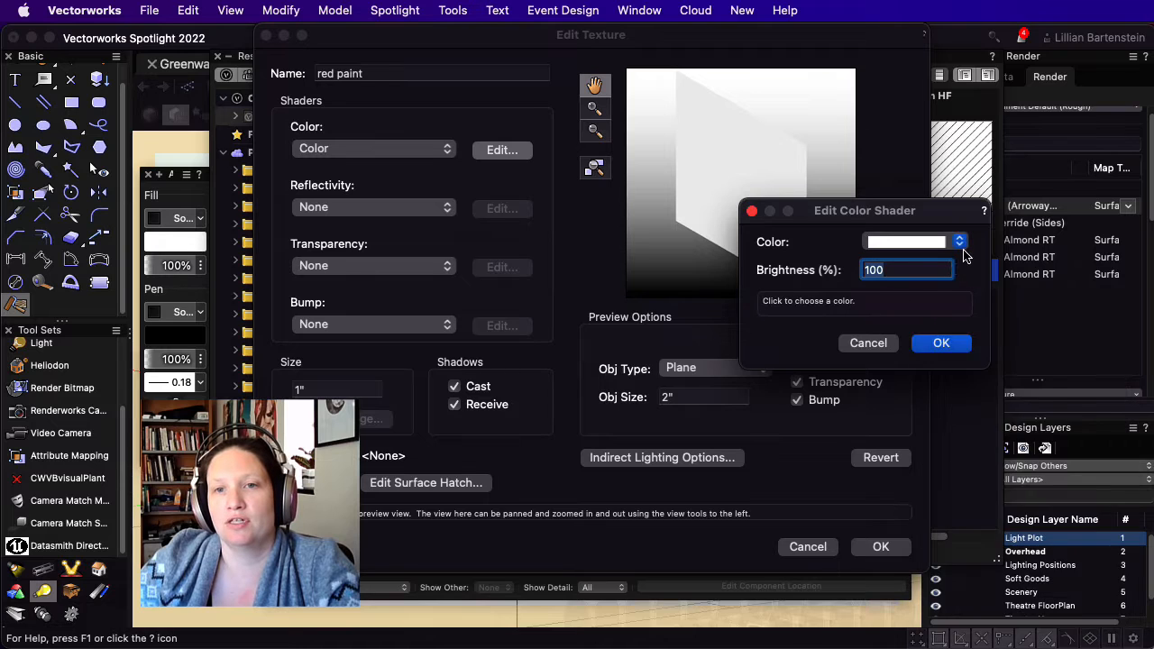
click(958, 241)
click(1115, 263)
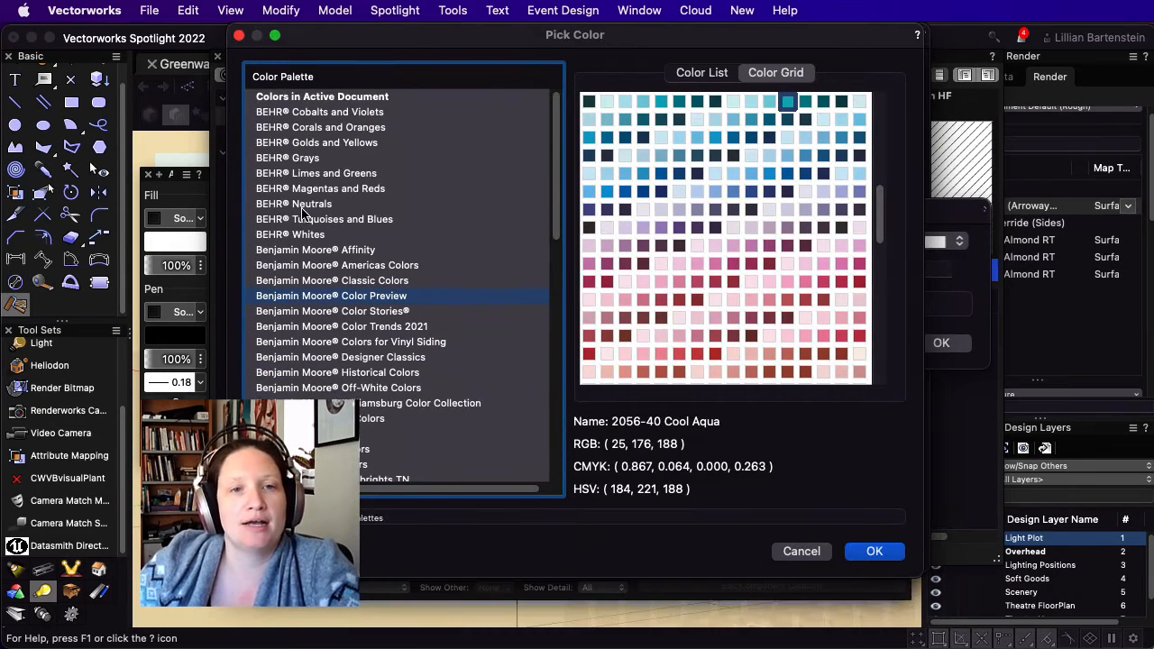
scroll(374, 286, down, 3)
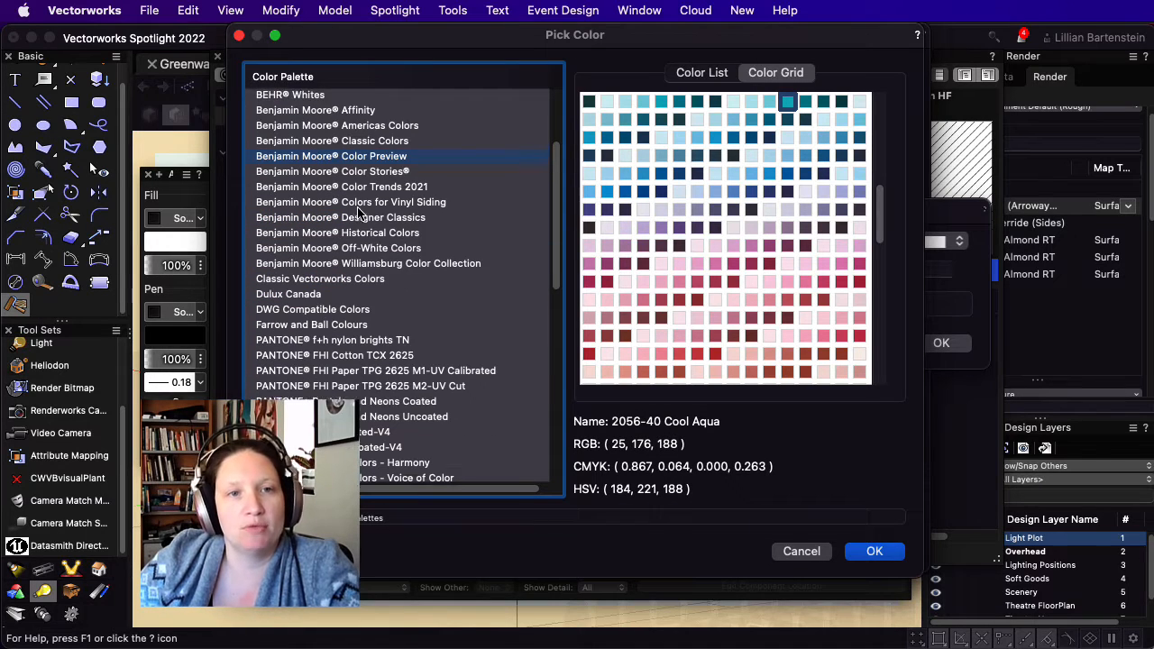
scroll(368, 220, up, 2)
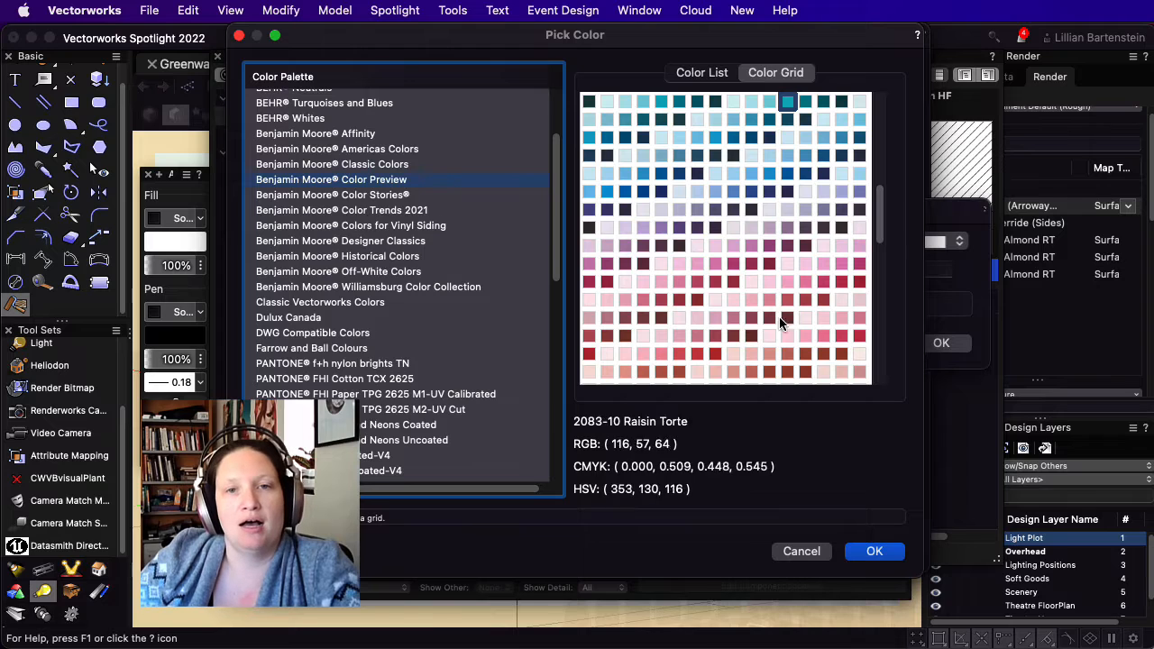
click(390, 215)
click(385, 194)
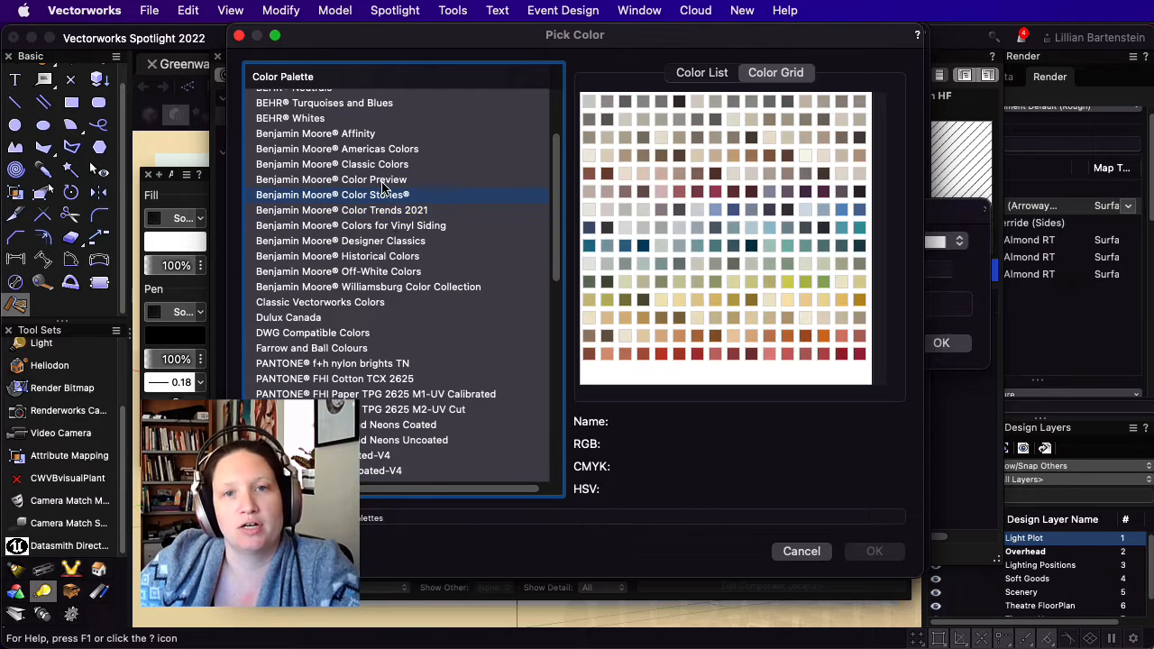
click(840, 357)
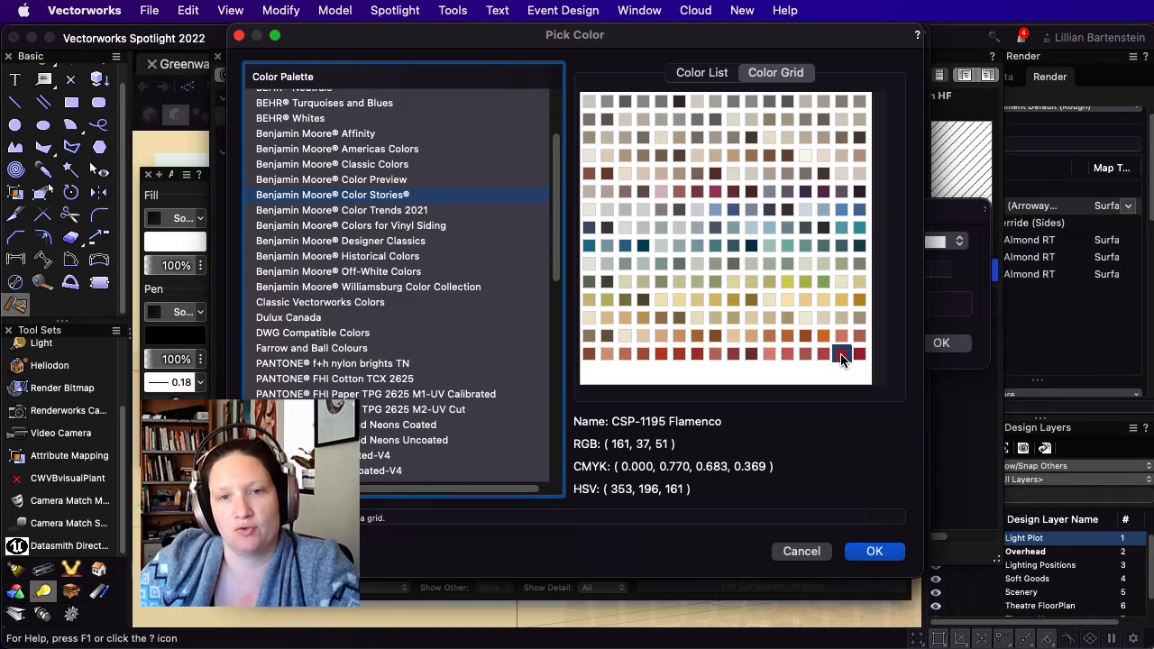
click(883, 553)
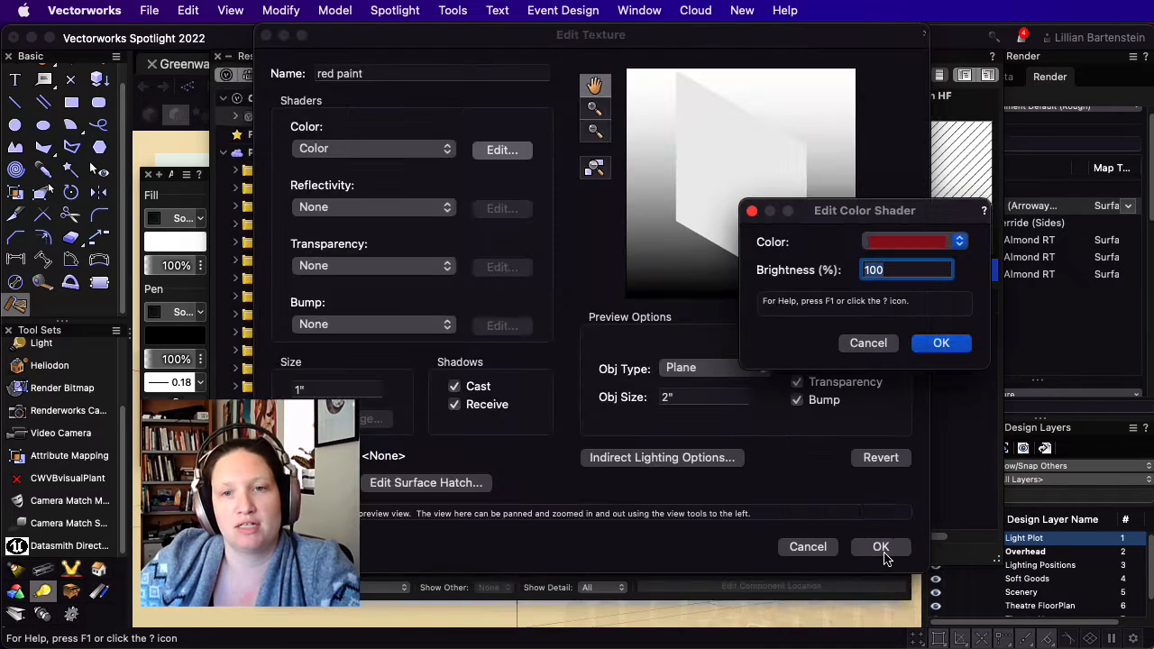
click(942, 345)
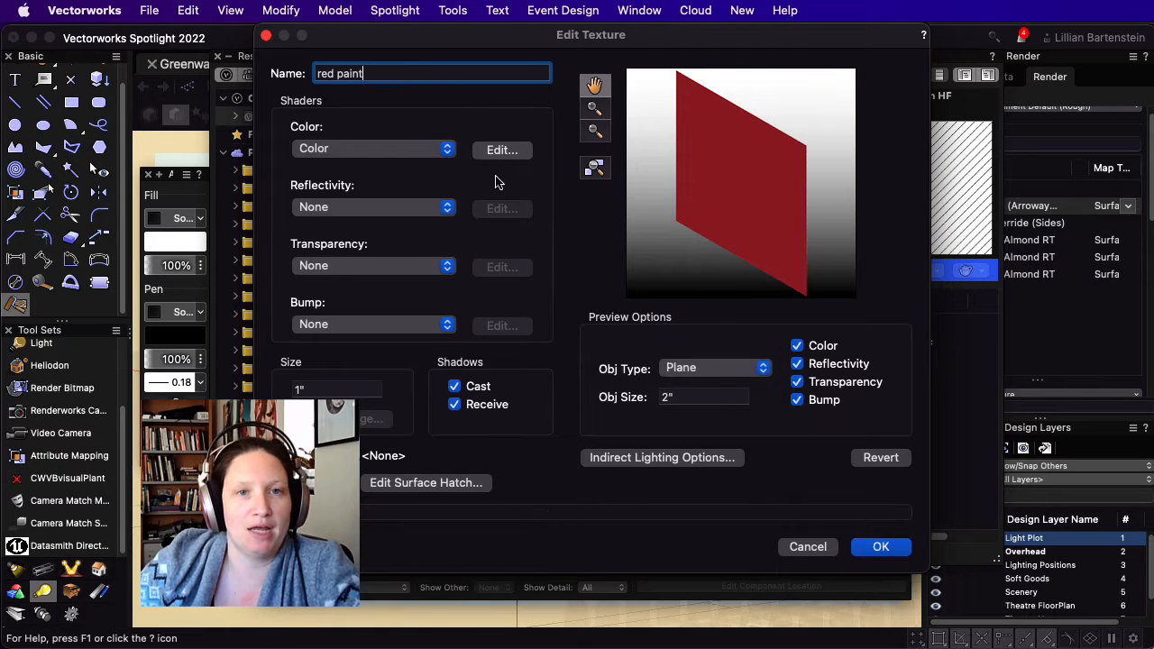
- Check the reflectivity and bump shader options, leave both at None, and save the red paint texture
click(446, 207)
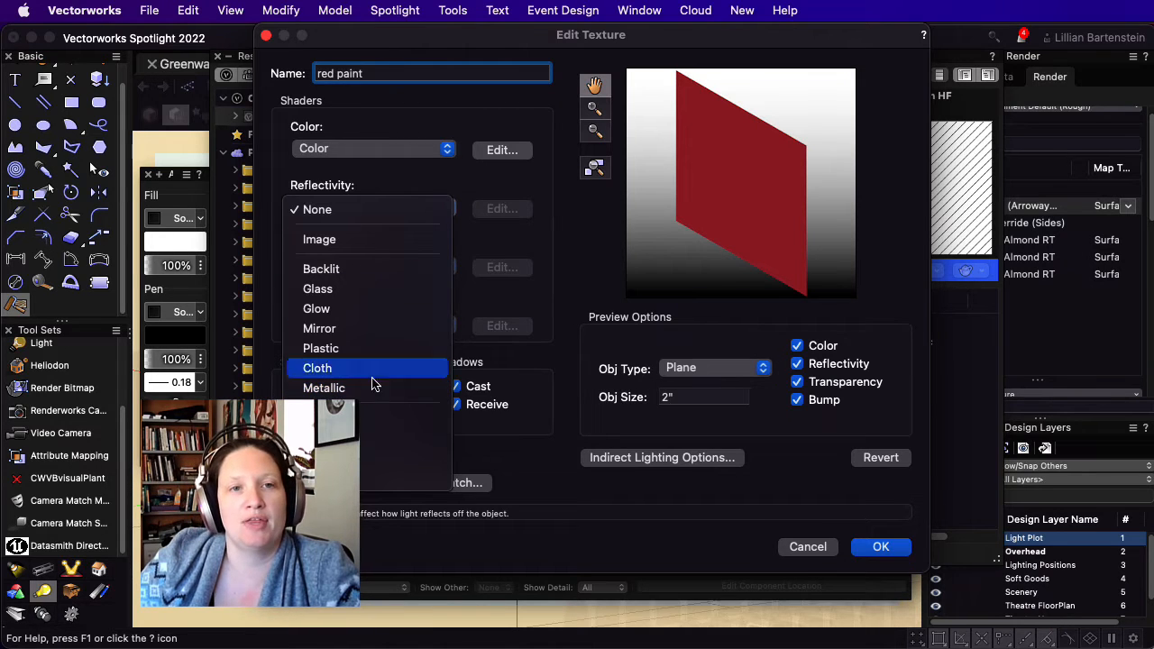
click(492, 187)
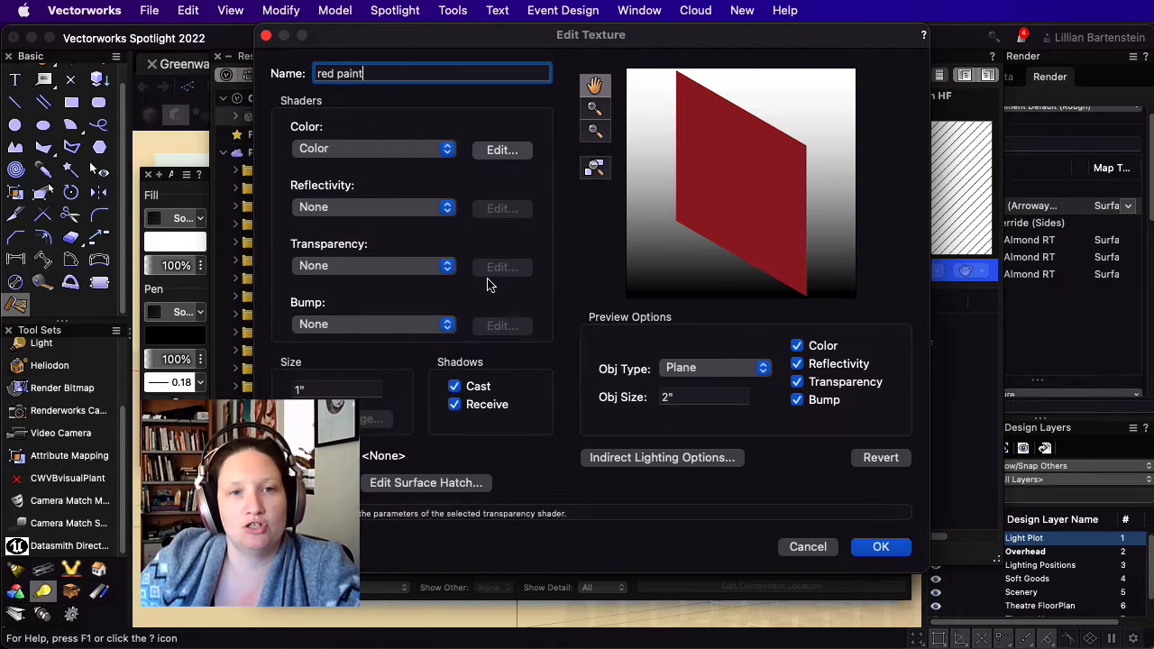
click(448, 328)
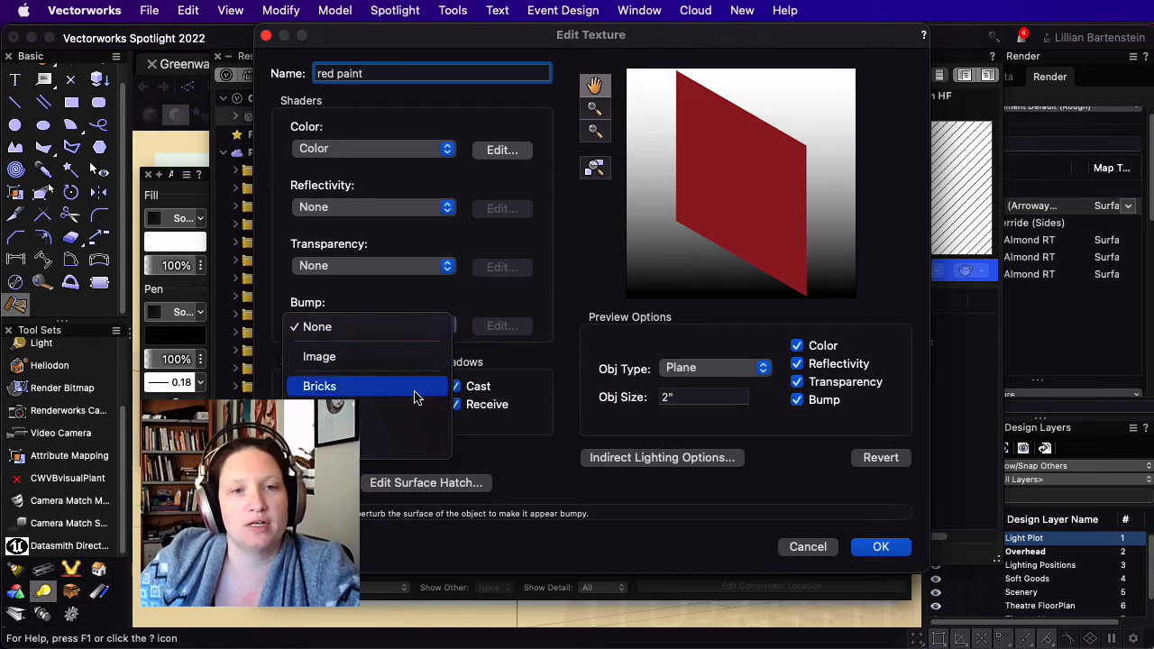
click(509, 298)
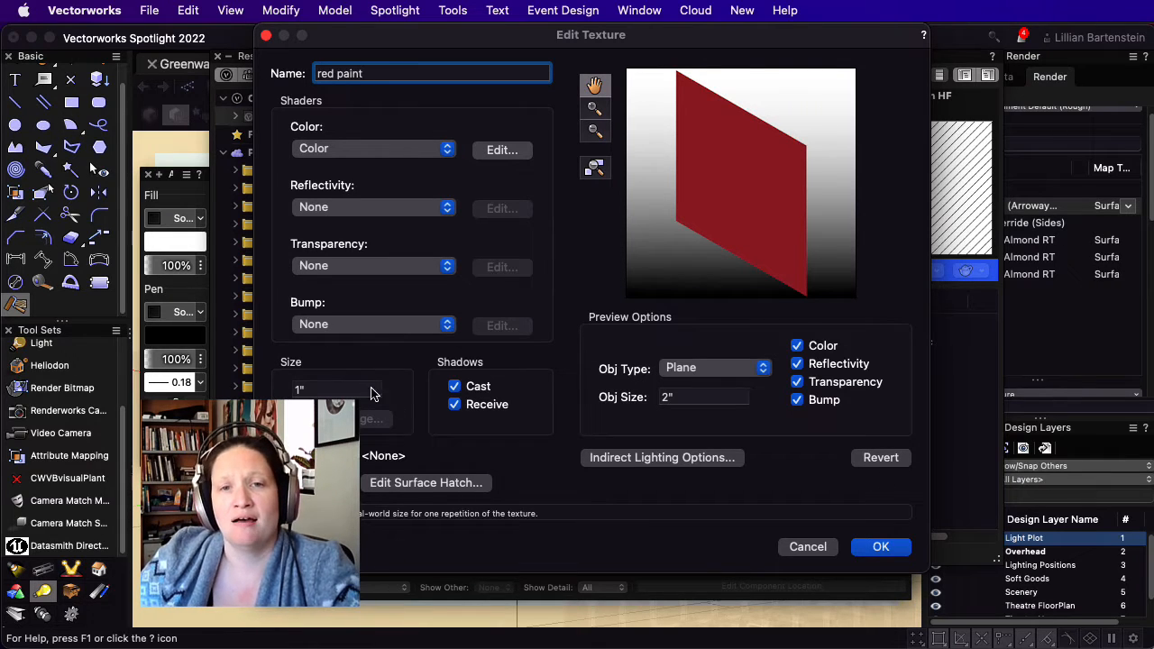
click(880, 546)
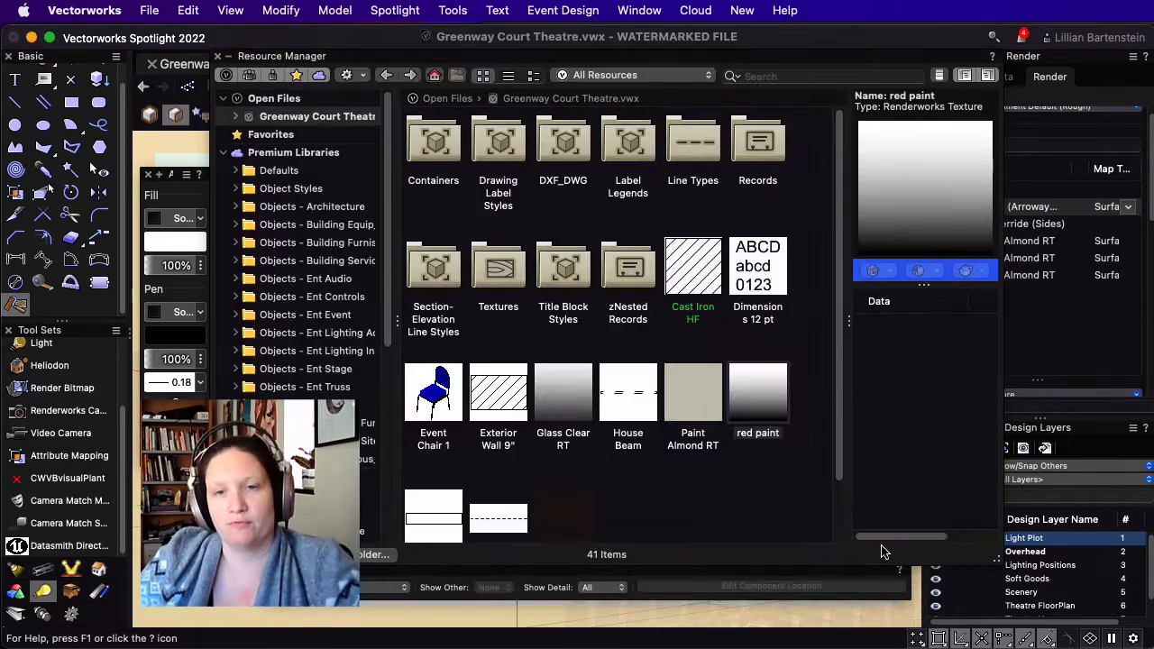
- Look through the Greenway Court Theatre resources and the Textures folder for the new texture, and clear the Resource Manager off the drawing
scroll(691, 490, down, 2)
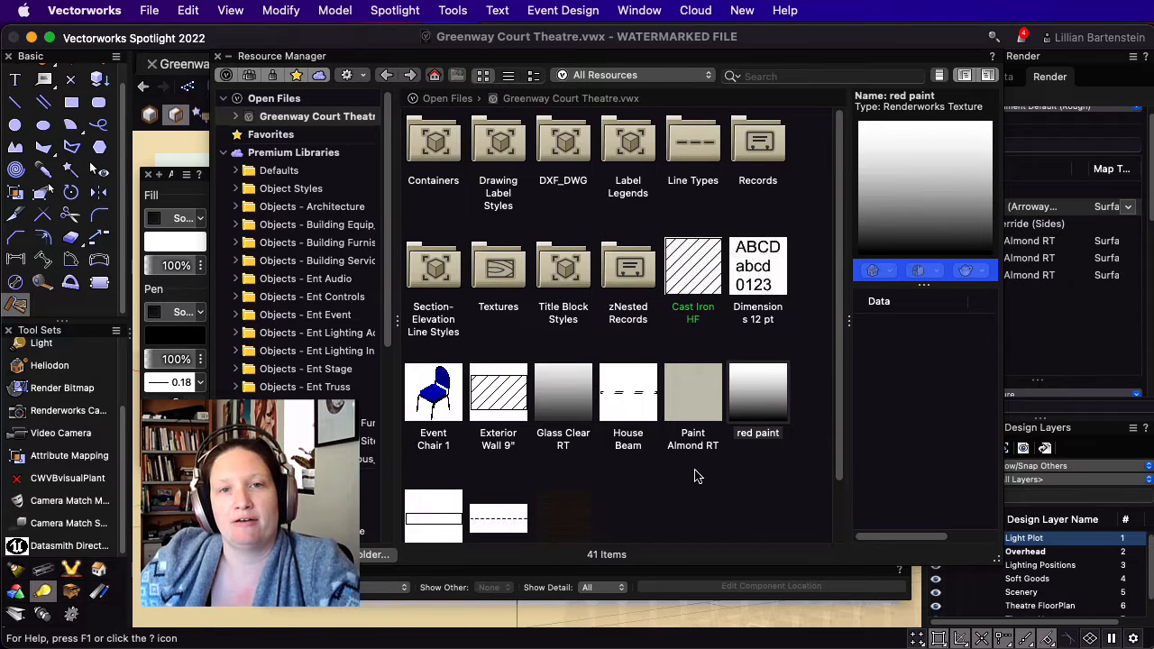
scroll(735, 507, up, 2)
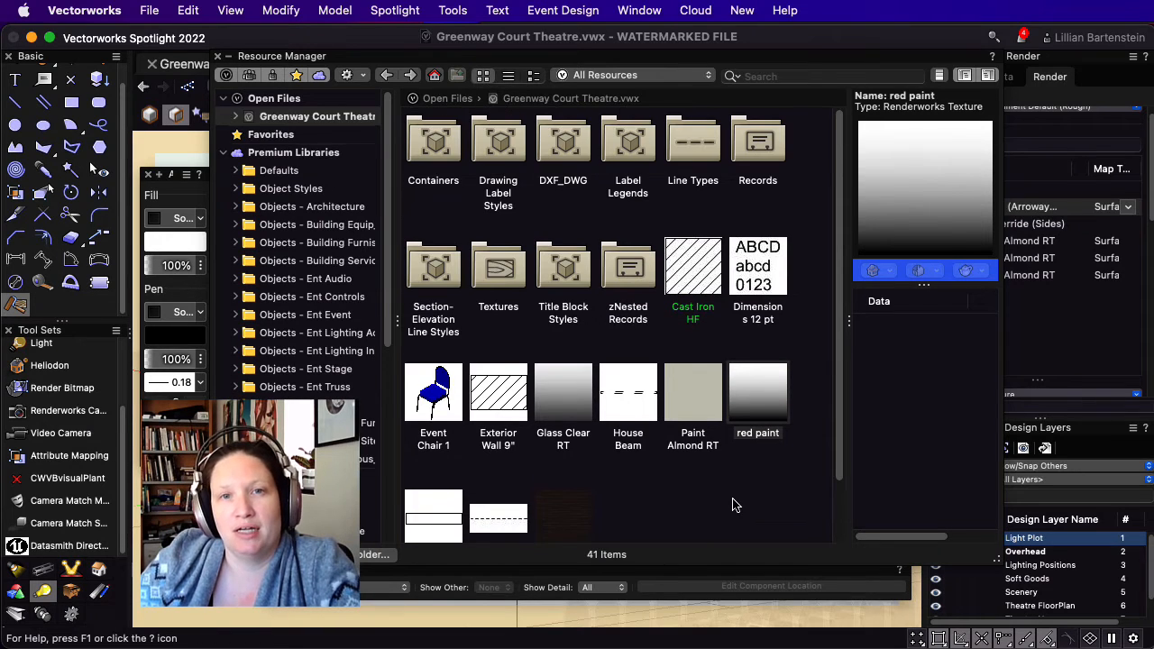
double_click(504, 268)
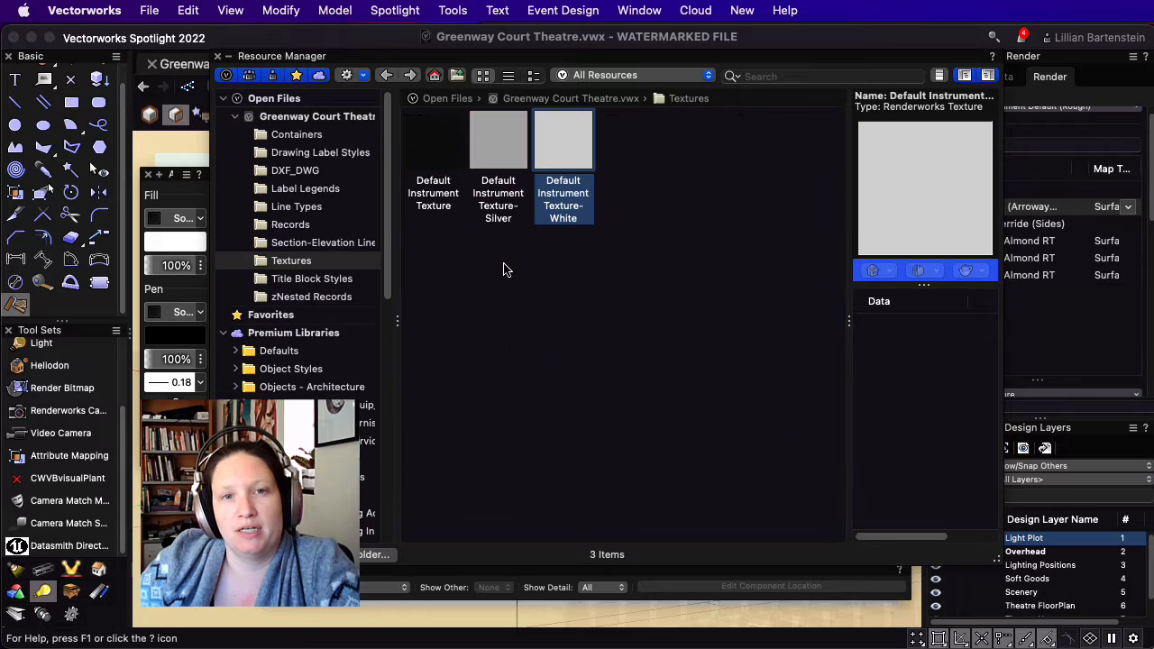
click(384, 75)
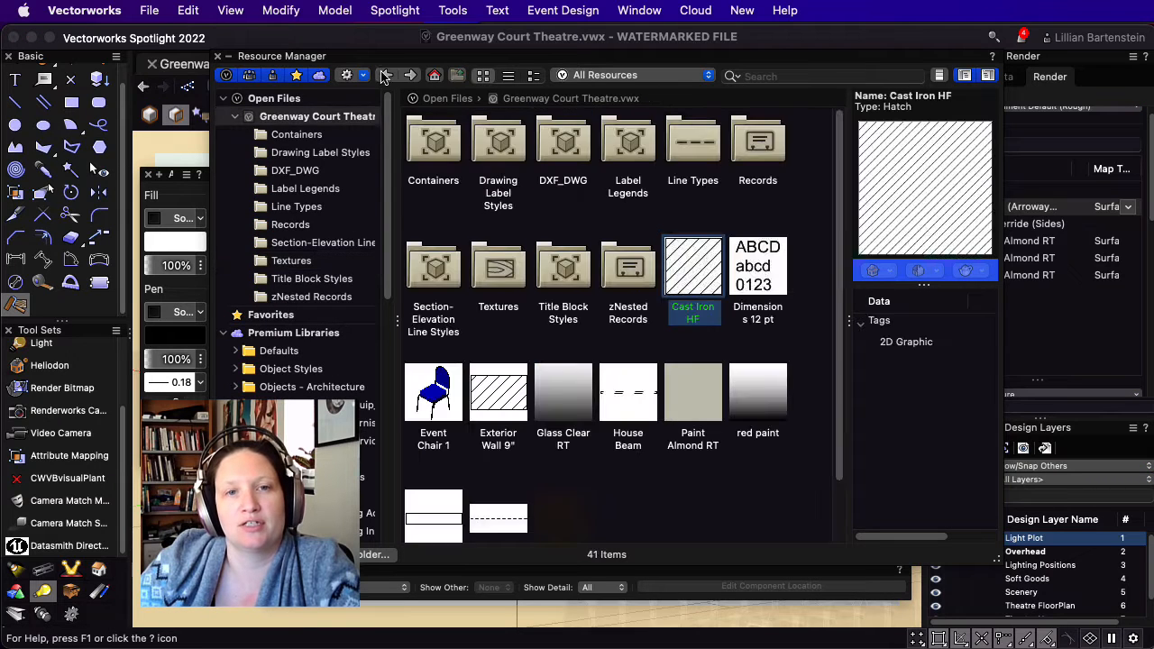
scroll(715, 428, down, 2)
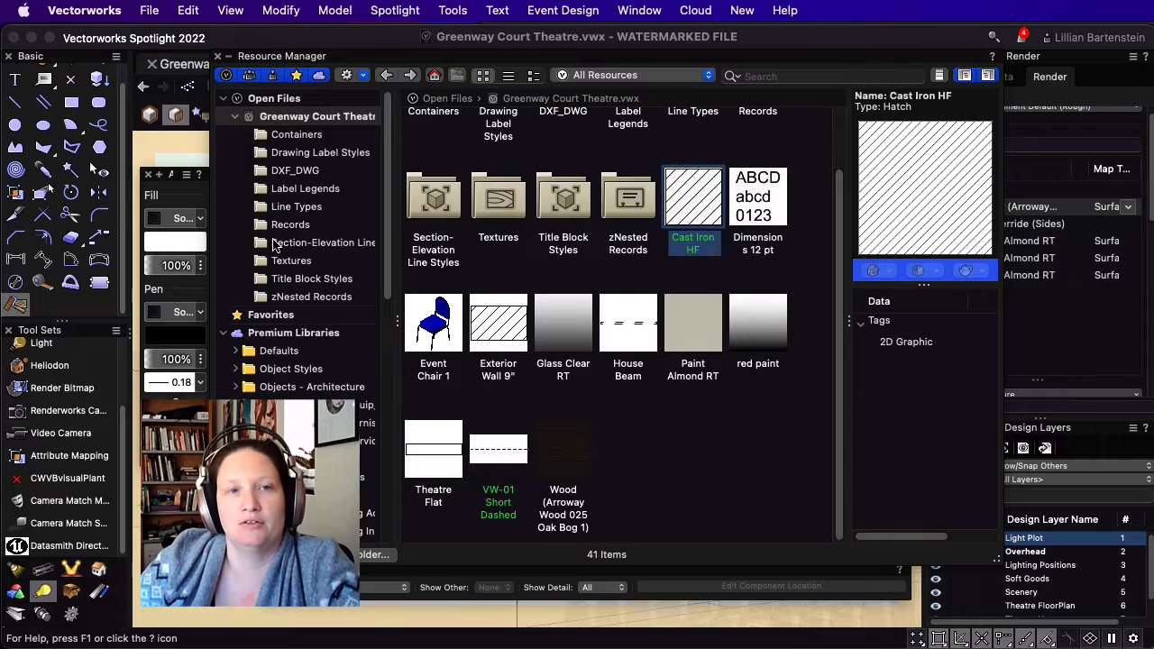
drag(368, 59, 369, 616)
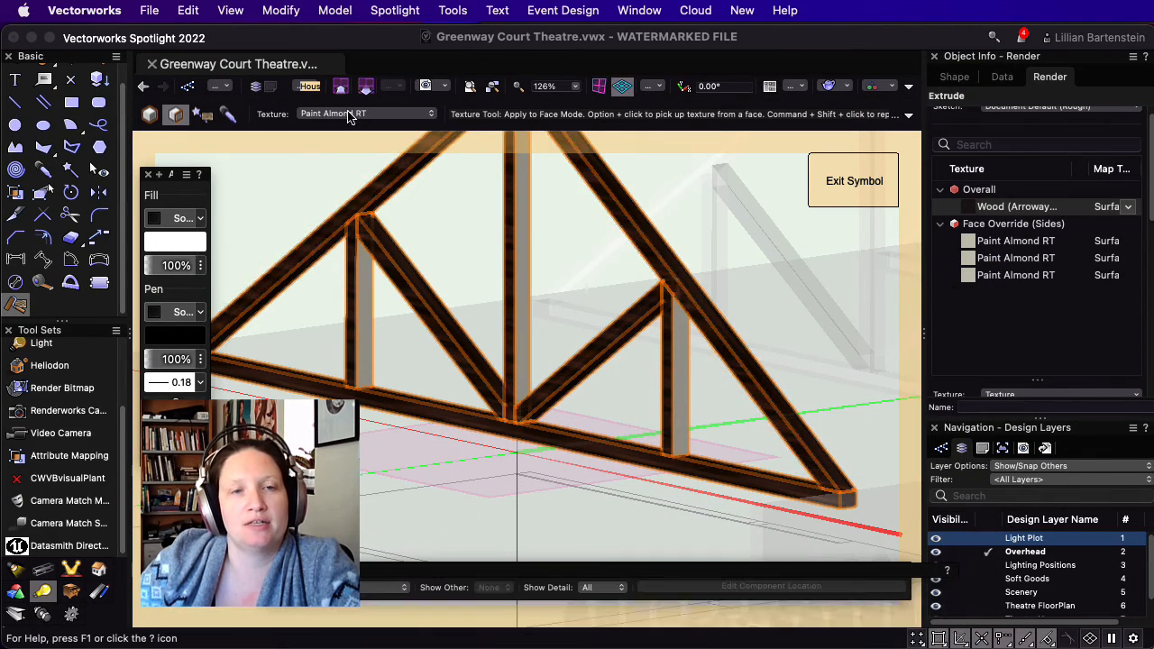
- Choose red paint from the Greenway Court Theatre file and apply it to the side face of each of the truss's three vertical posts
click(348, 114)
scroll(379, 262, up, 10)
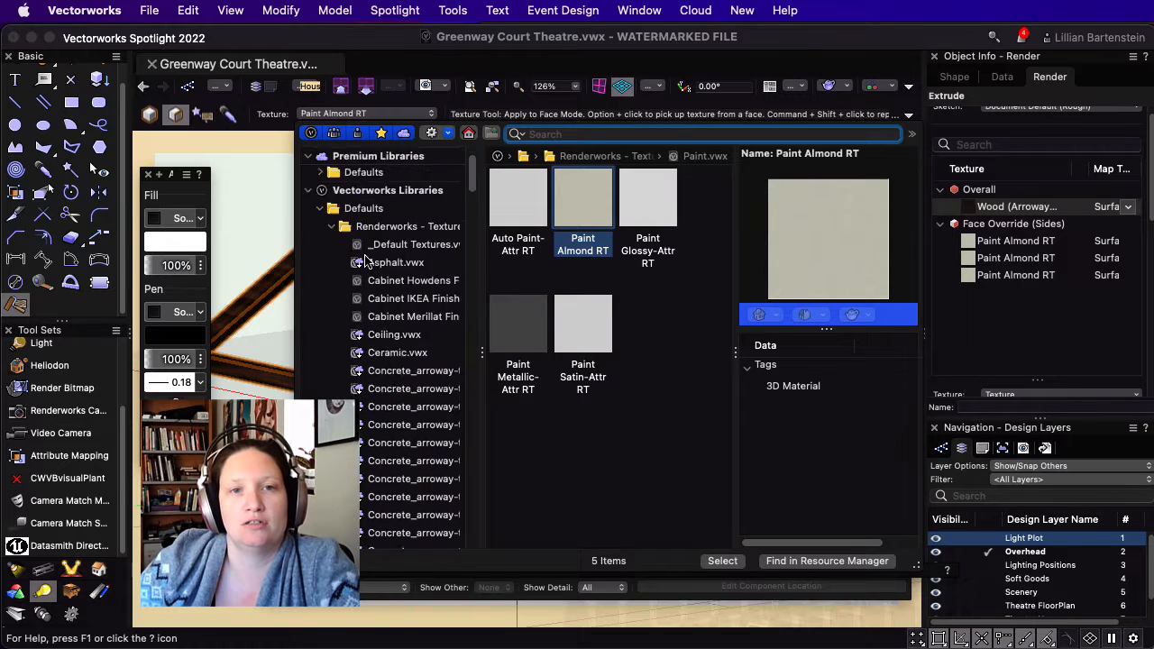
scroll(364, 261, up, 3)
click(379, 175)
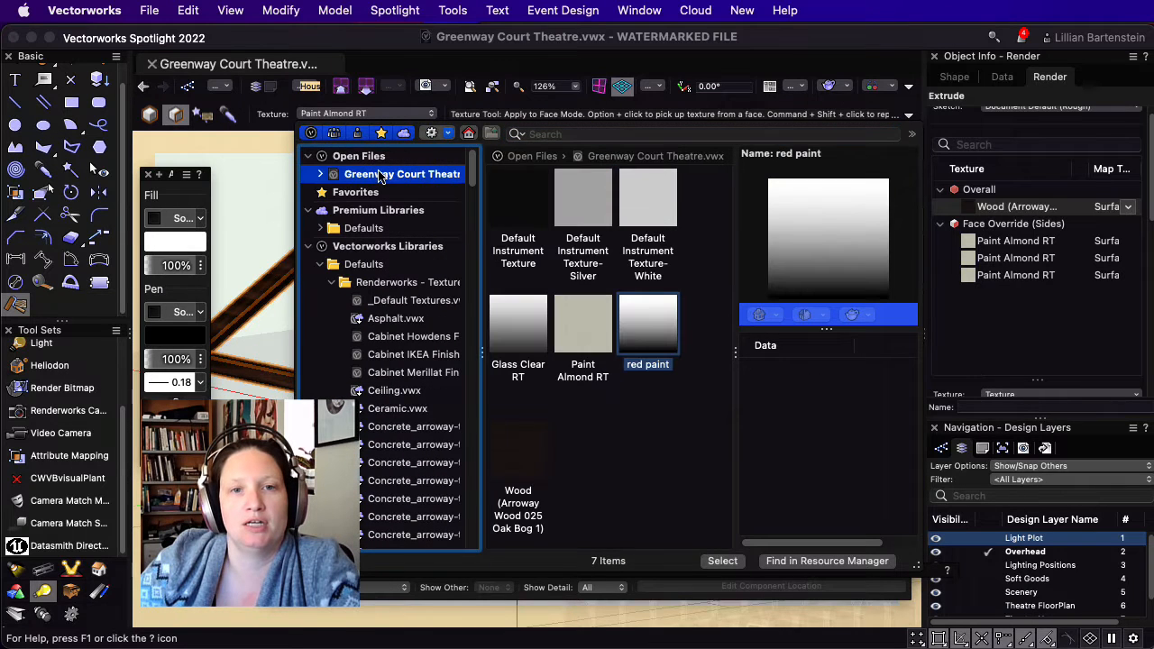
click(645, 329)
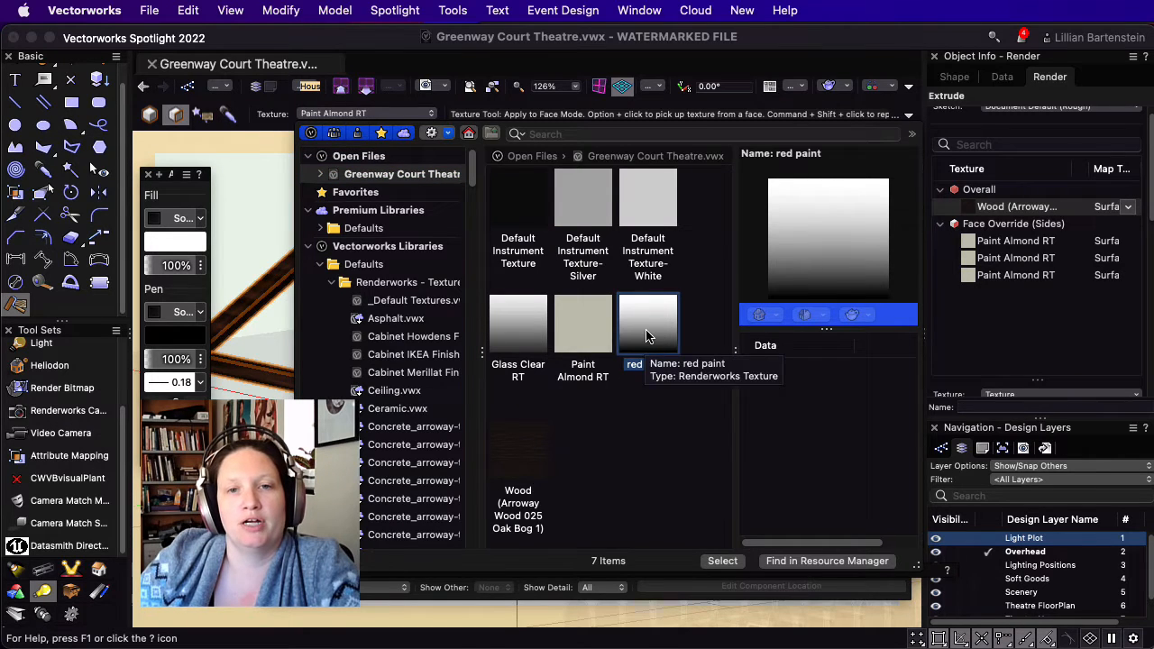
double_click(645, 332)
click(487, 383)
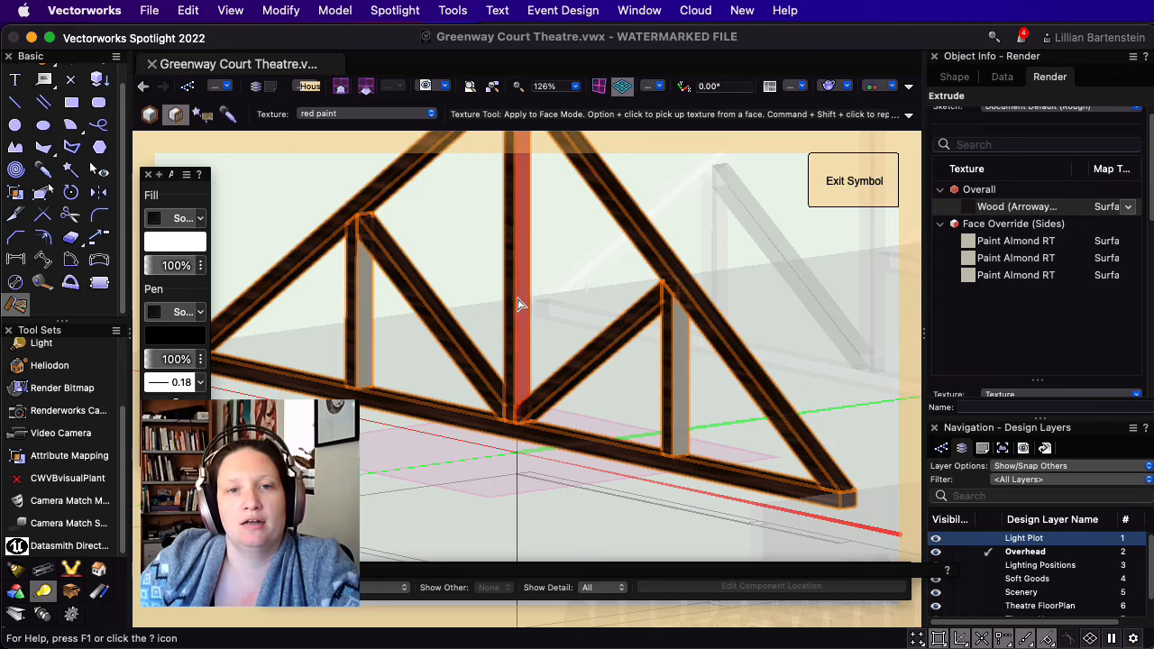
click(518, 303)
click(359, 356)
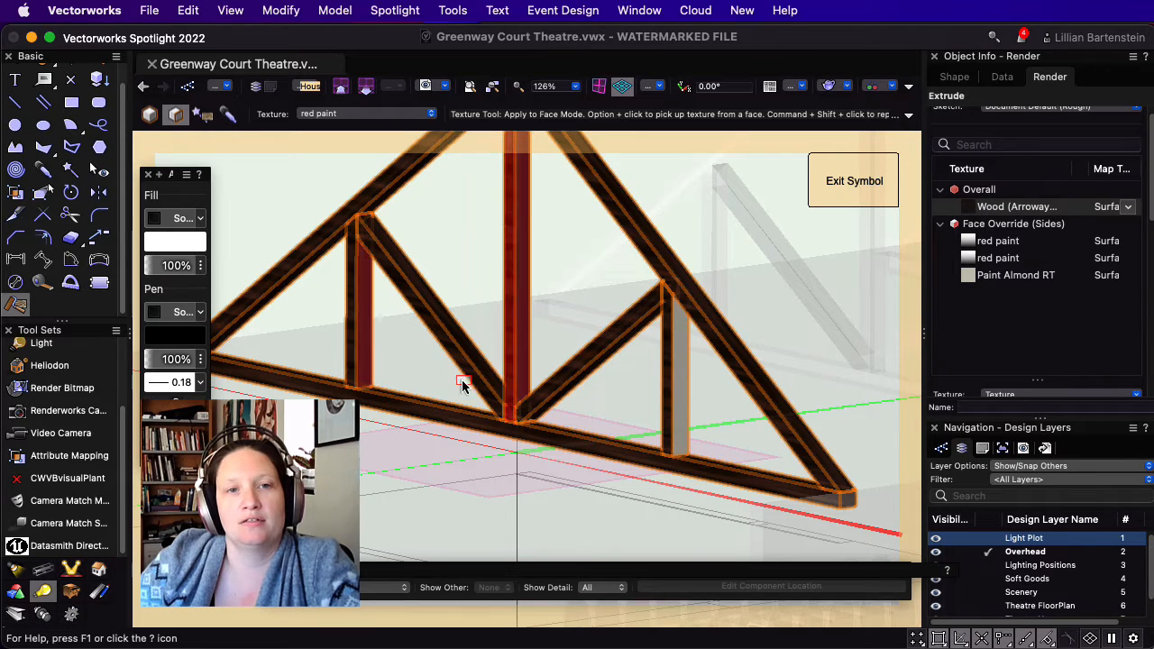
click(681, 411)
- Review the commands available for the red paint texture in the Resource Manager, and collapse the manager
double_click(377, 577)
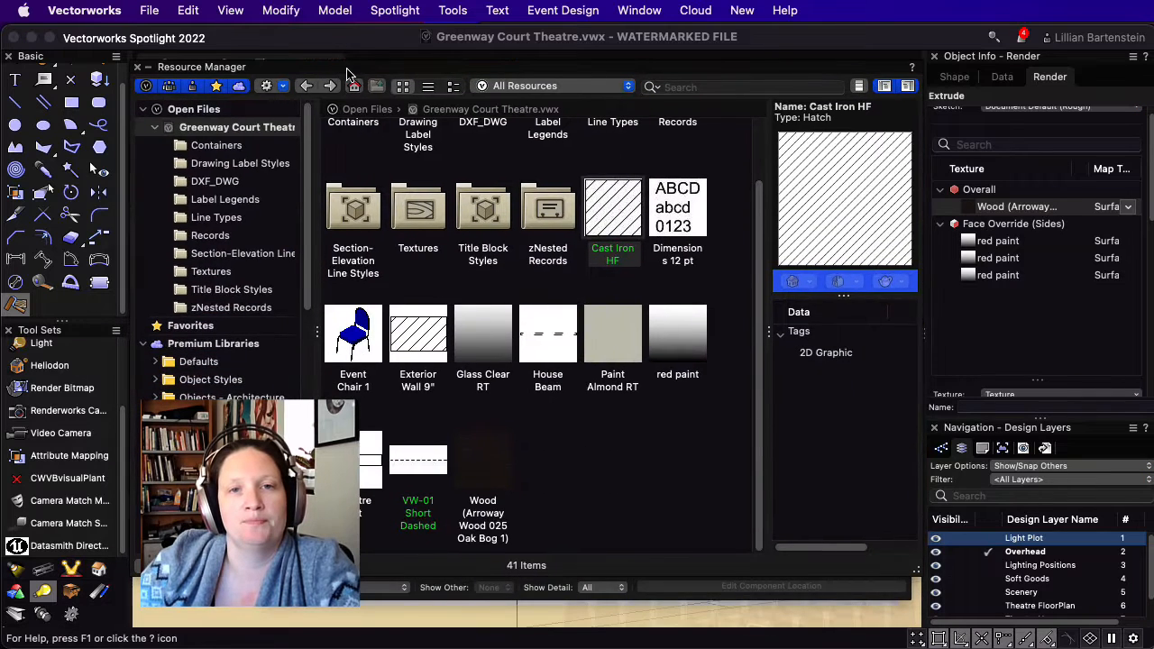
click(670, 340)
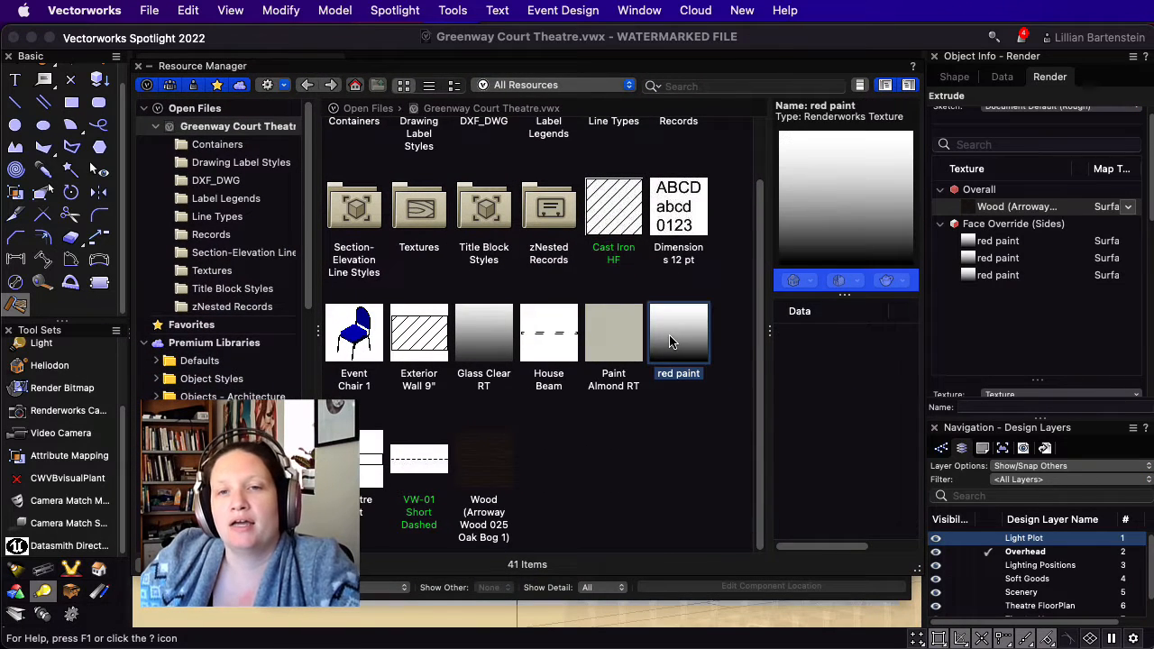
right_click(670, 340)
mouse_move(684, 357)
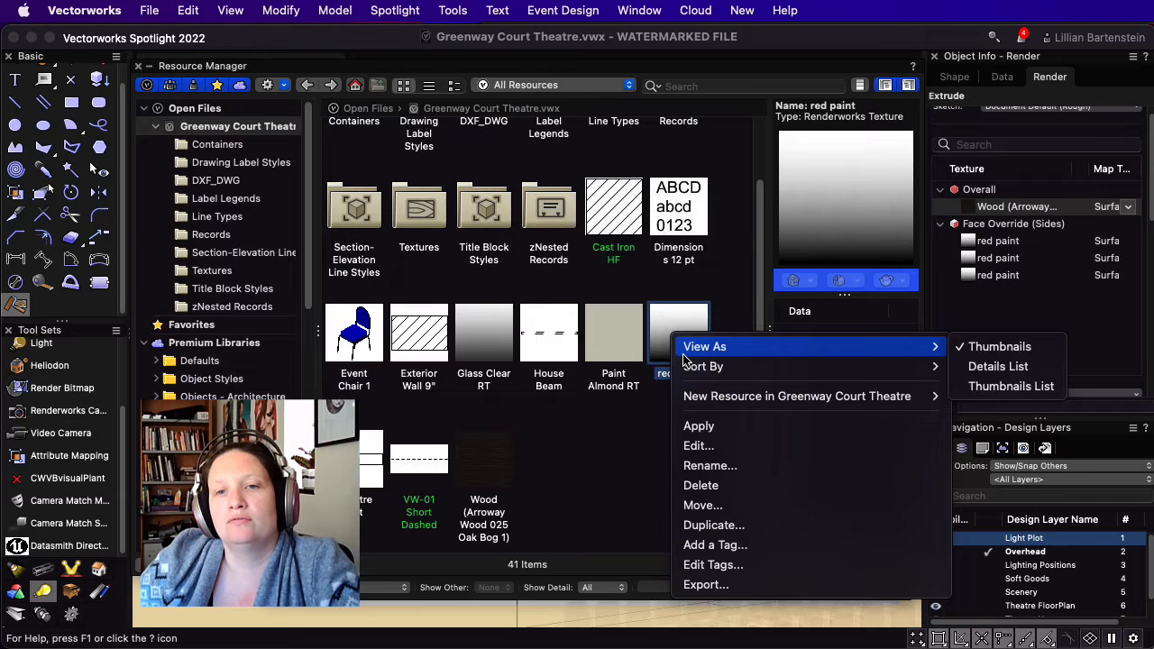
click(668, 309)
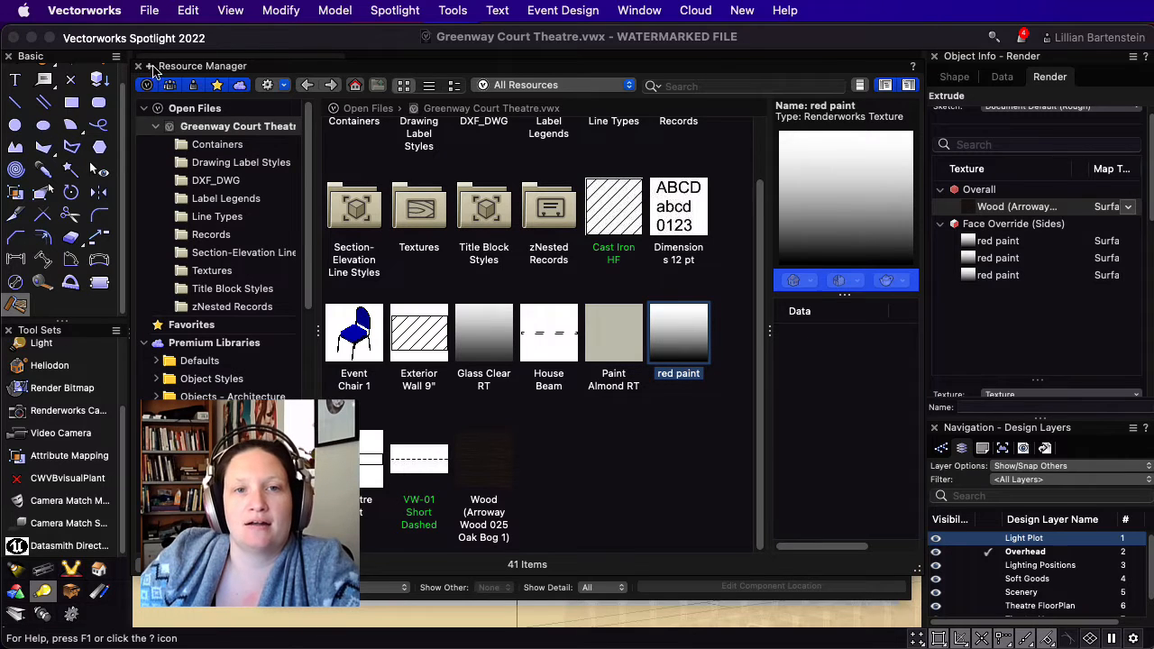
click(149, 67)
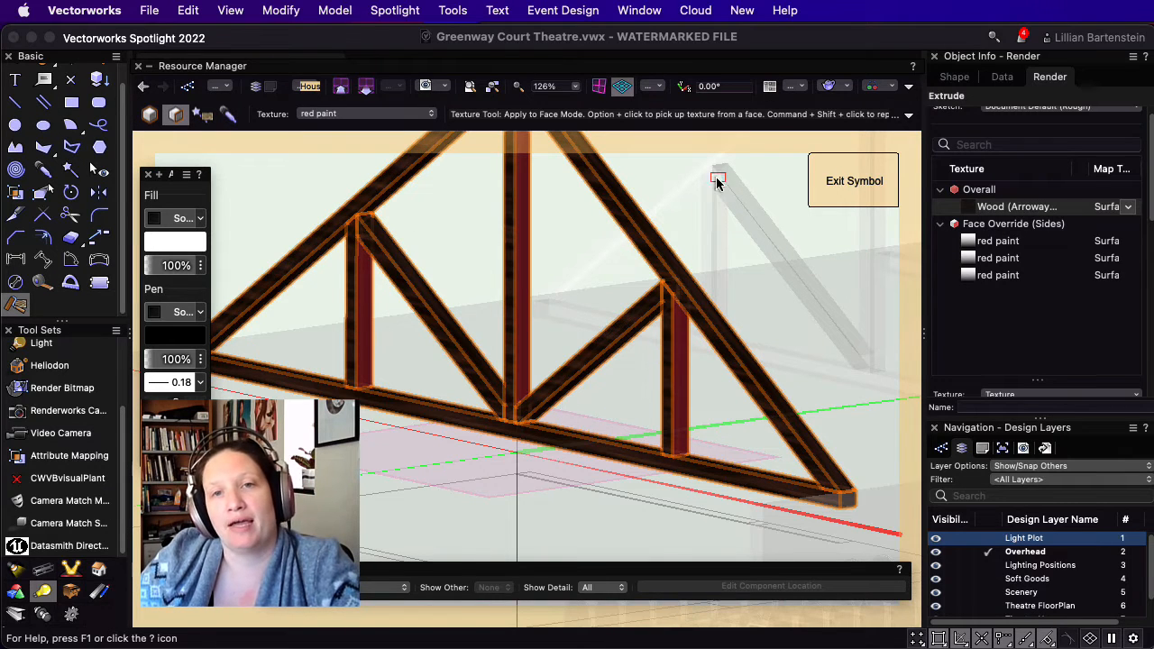
- Exit the House Beam symbol and set the render mode of the whole theatre model to Shaded
click(859, 194)
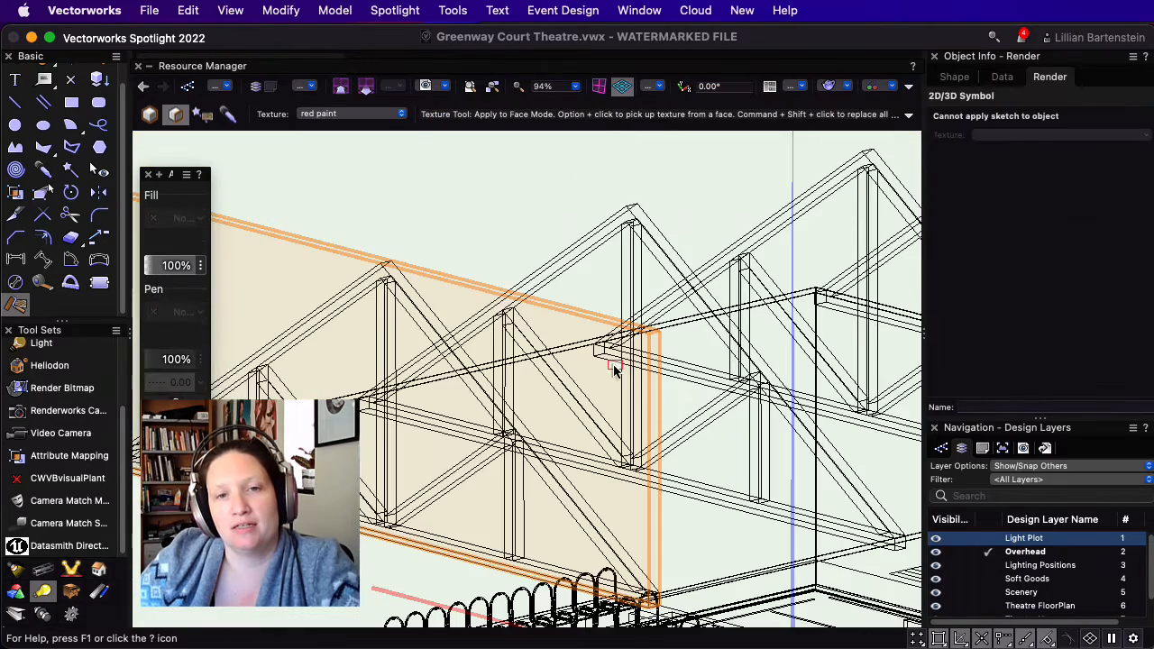
scroll(690, 385, down, 5)
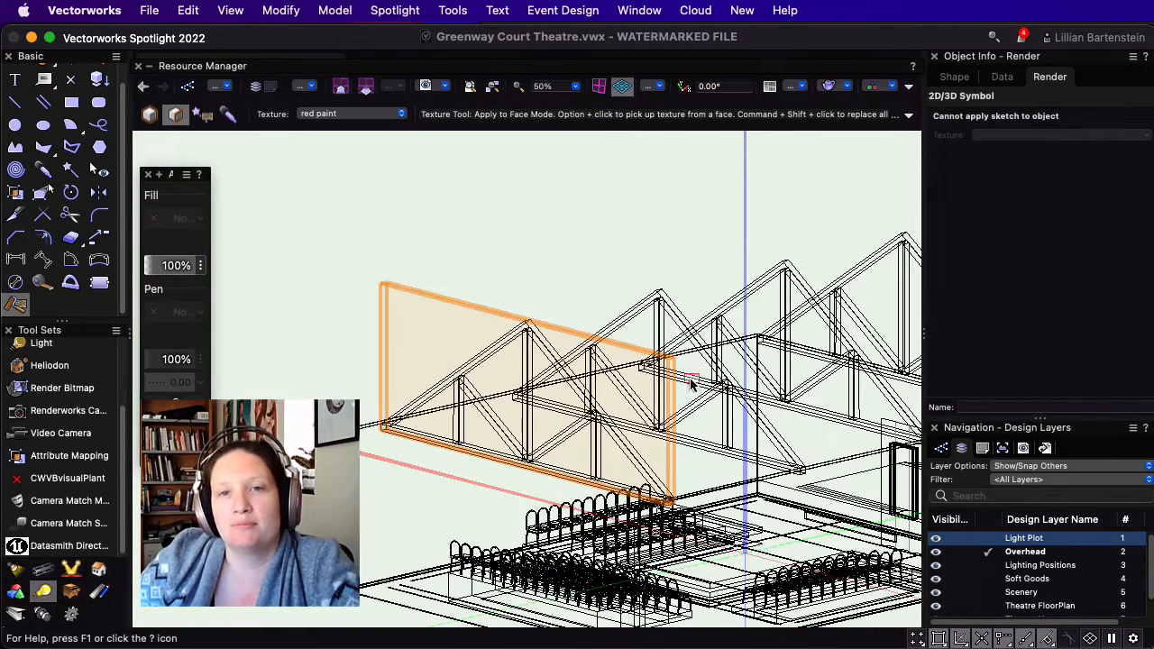
shift+middle_drag(690, 386, 618, 265)
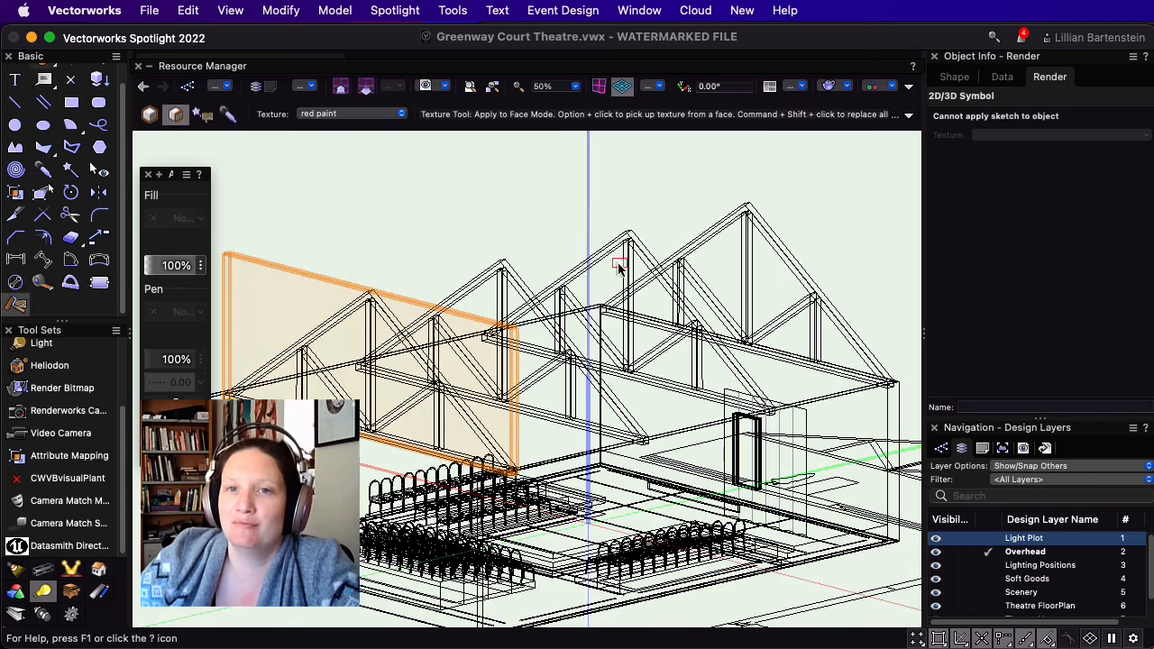
click(843, 86)
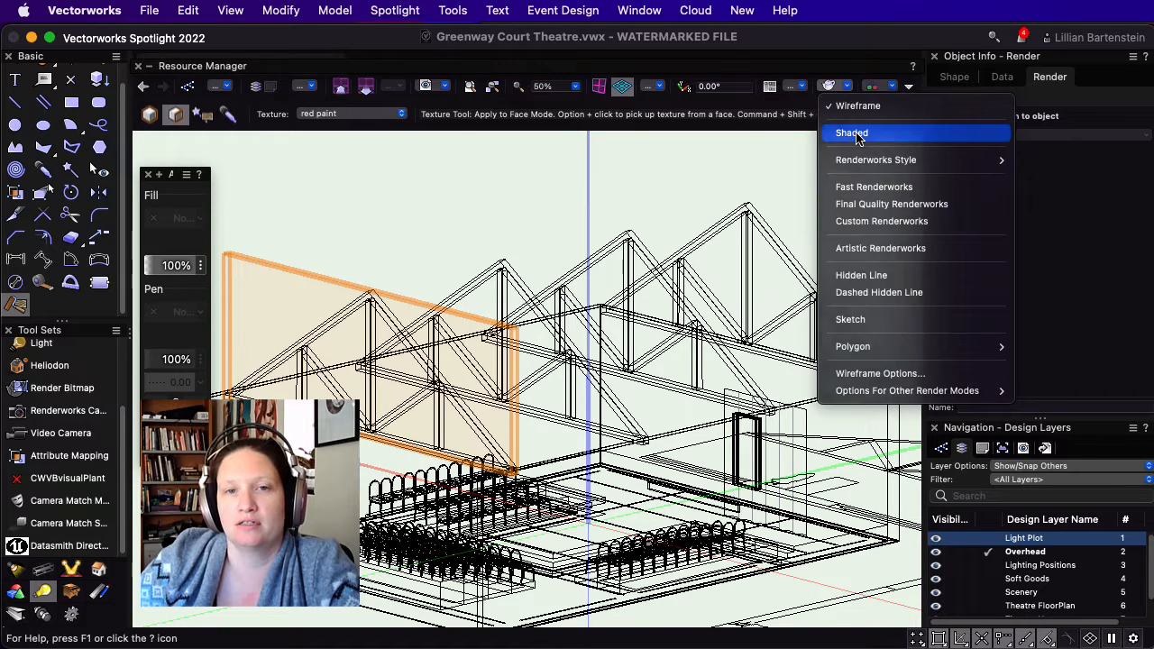
click(850, 134)
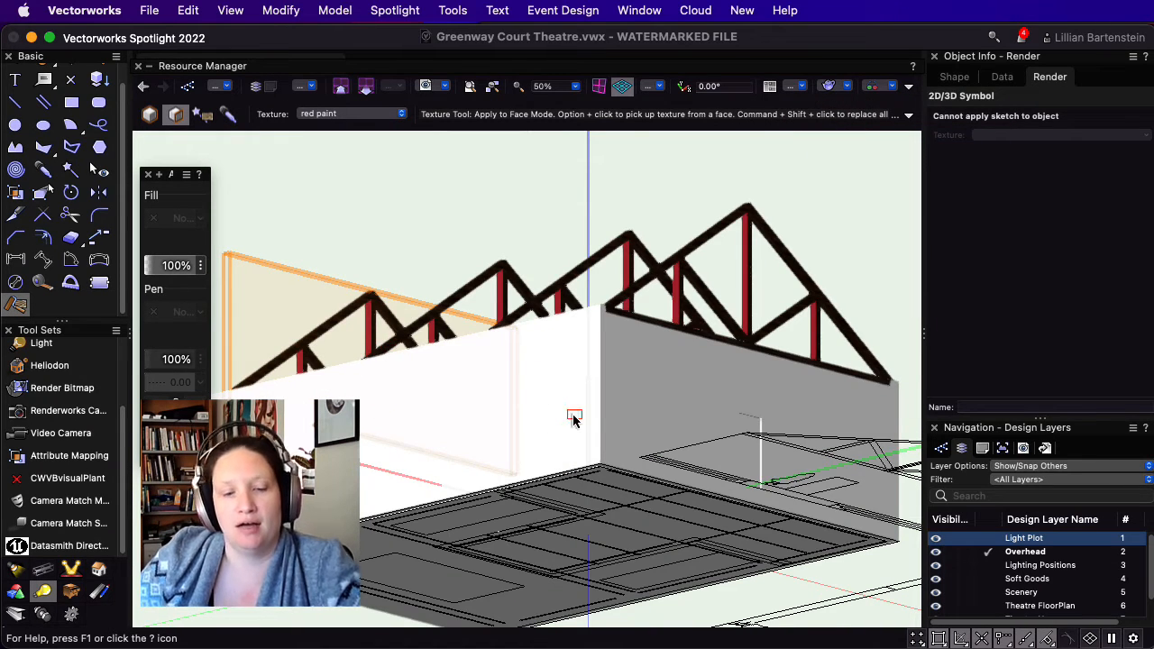
- Examine the textured roof trusses and the seating below them from close up and from several angles
ctrl+middle_drag(508, 312, 291, 309)
middle_drag(476, 357, 772, 271)
scroll(598, 347, up, 3)
drag(618, 422, 531, 471)
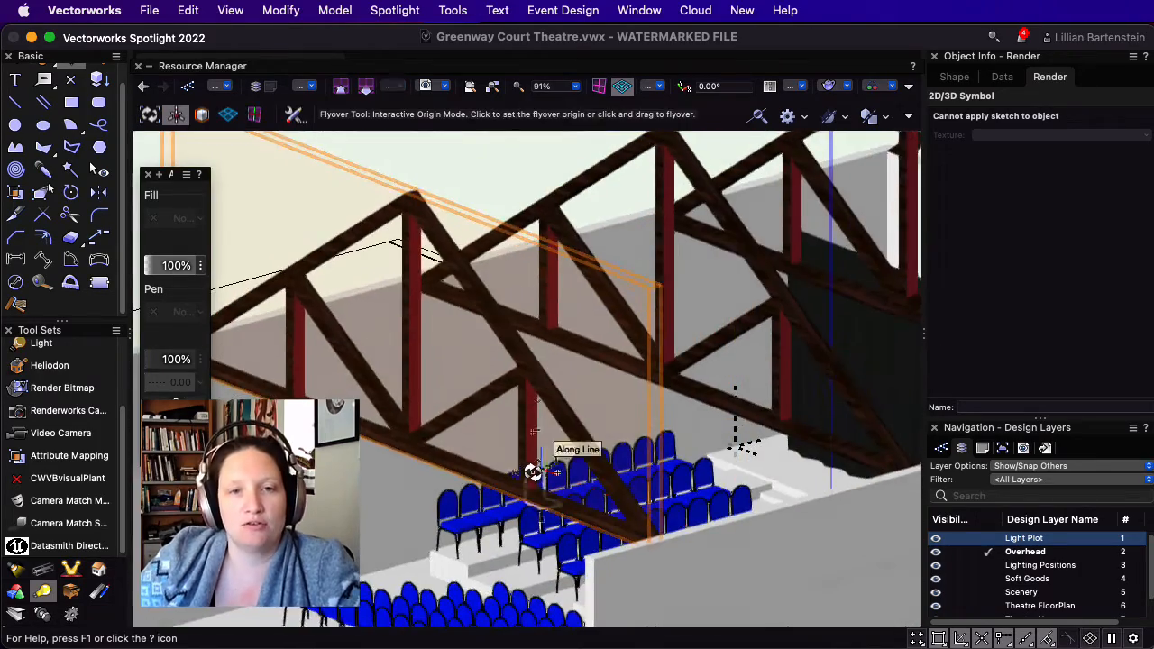
middle_drag(565, 406, 664, 275)
drag(565, 393, 610, 424)
scroll(585, 466, up, 2)
middle_drag(647, 376, 505, 436)
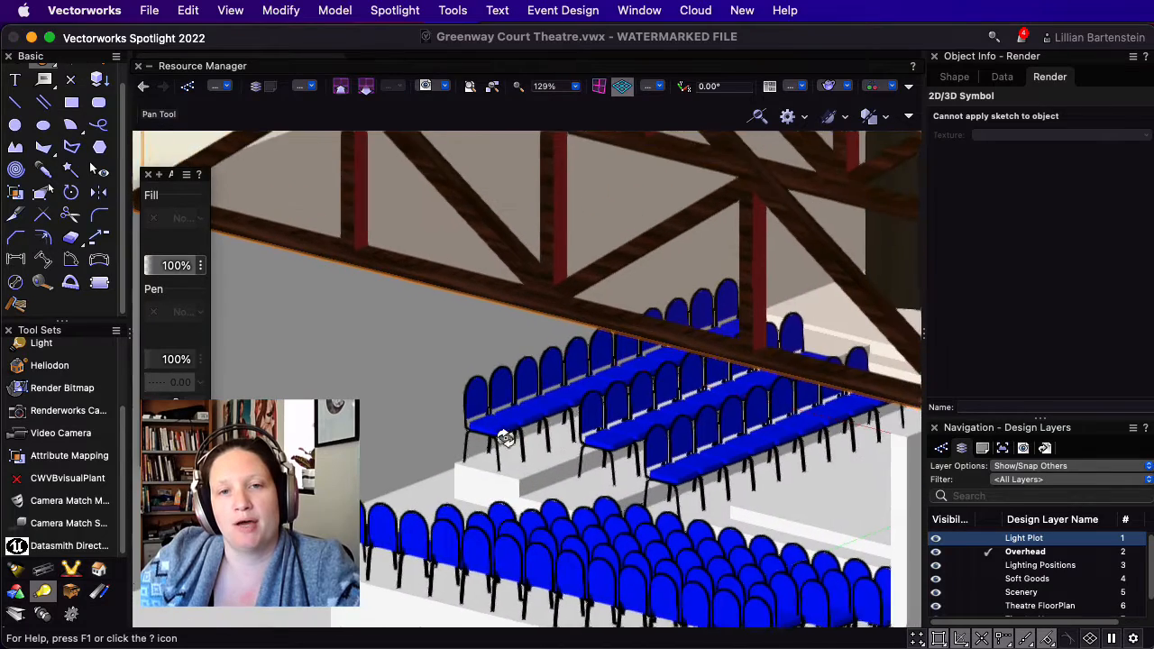
scroll(525, 414, up, 1)
scroll(519, 415, up, 1)
- Open the seating object on the raised platforms for editing
key(x)
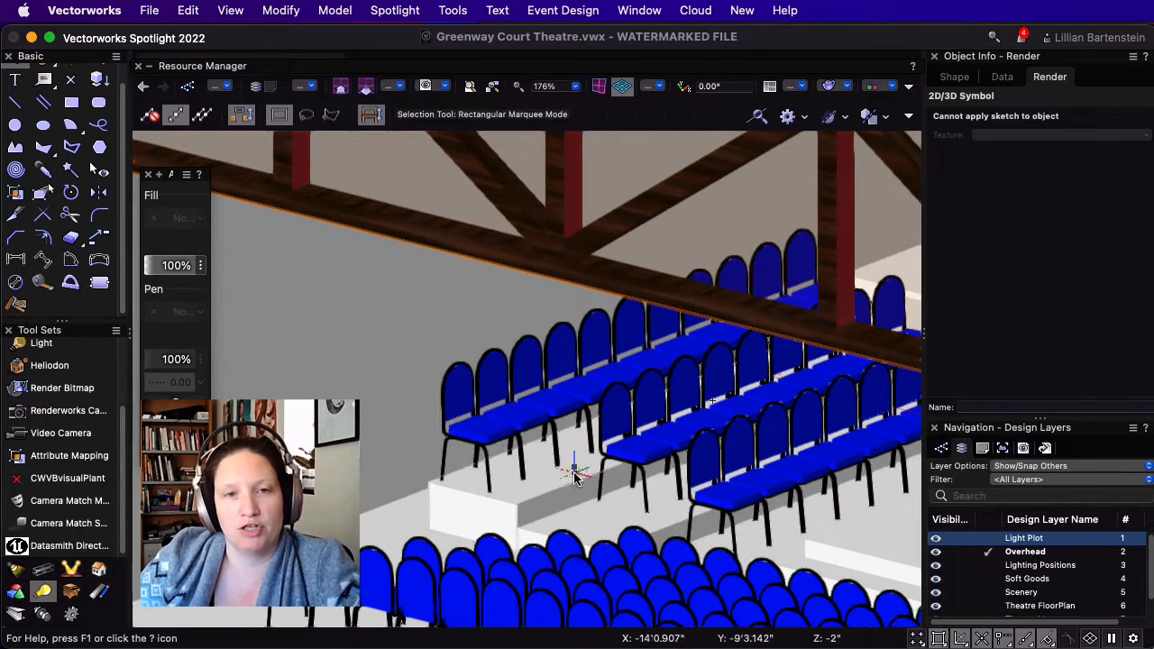
right_click(476, 424)
click(517, 473)
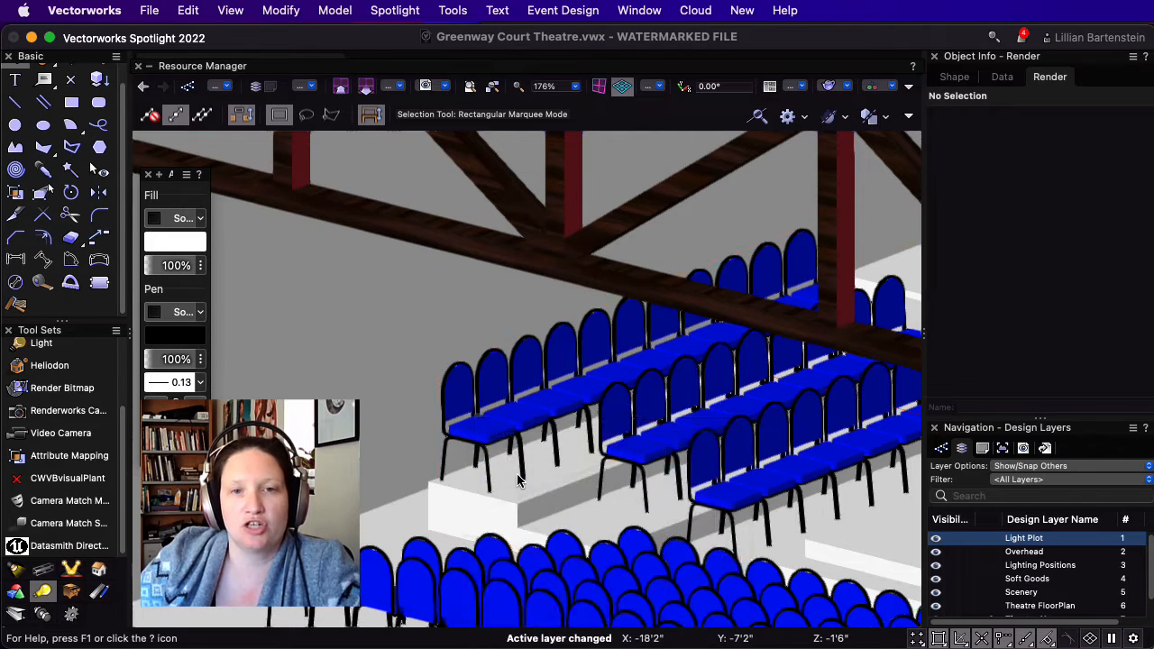
scroll(652, 425, down, 5)
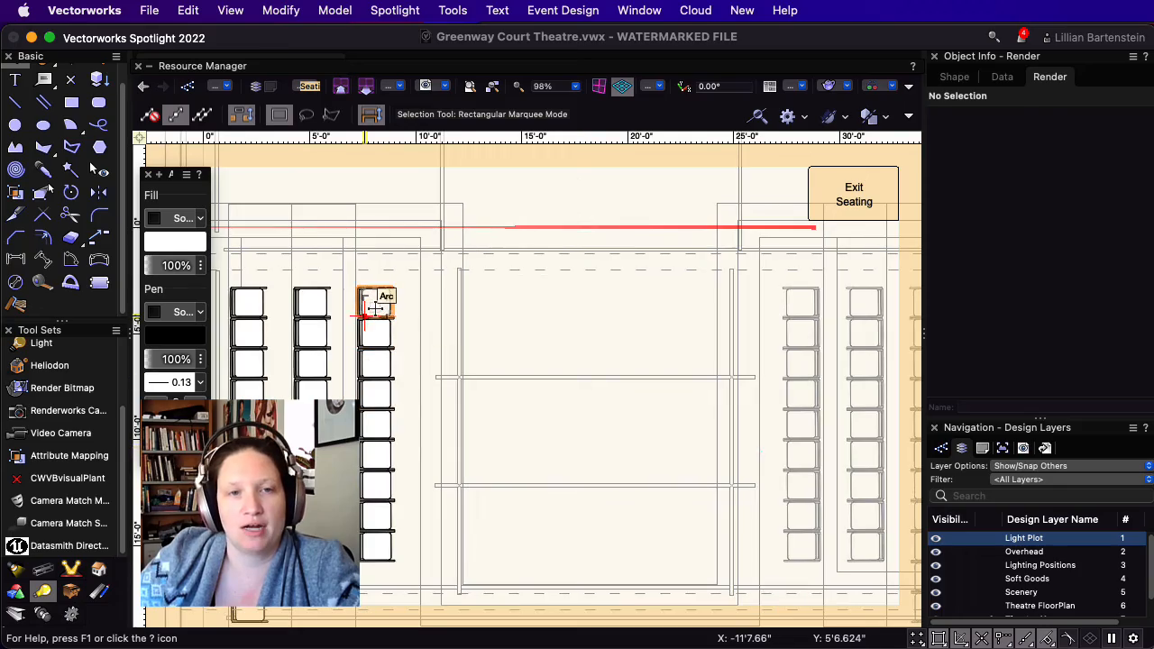
- Open the 3D component of the symbol used for the end chair of the seating's inner row for editing
click(375, 309)
middle_drag(547, 317, 670, 358)
key(shift+c)
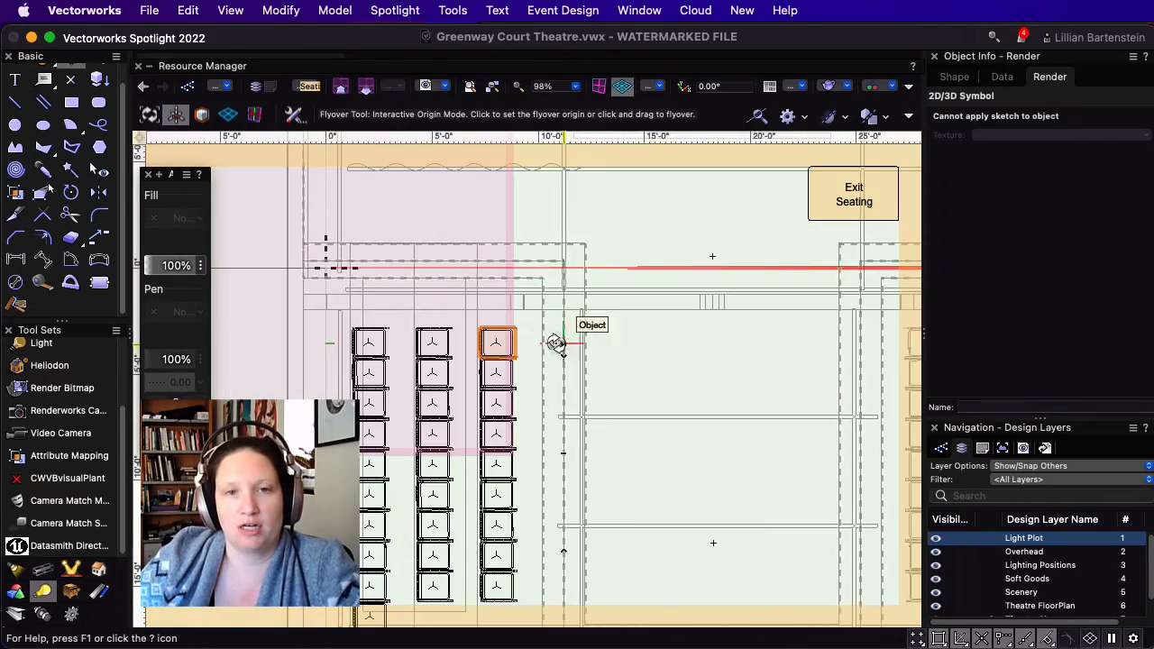
drag(667, 368, 438, 263)
scroll(439, 415, up, 5)
drag(515, 456, 572, 397)
middle_drag(628, 433, 520, 305)
click(15, 305)
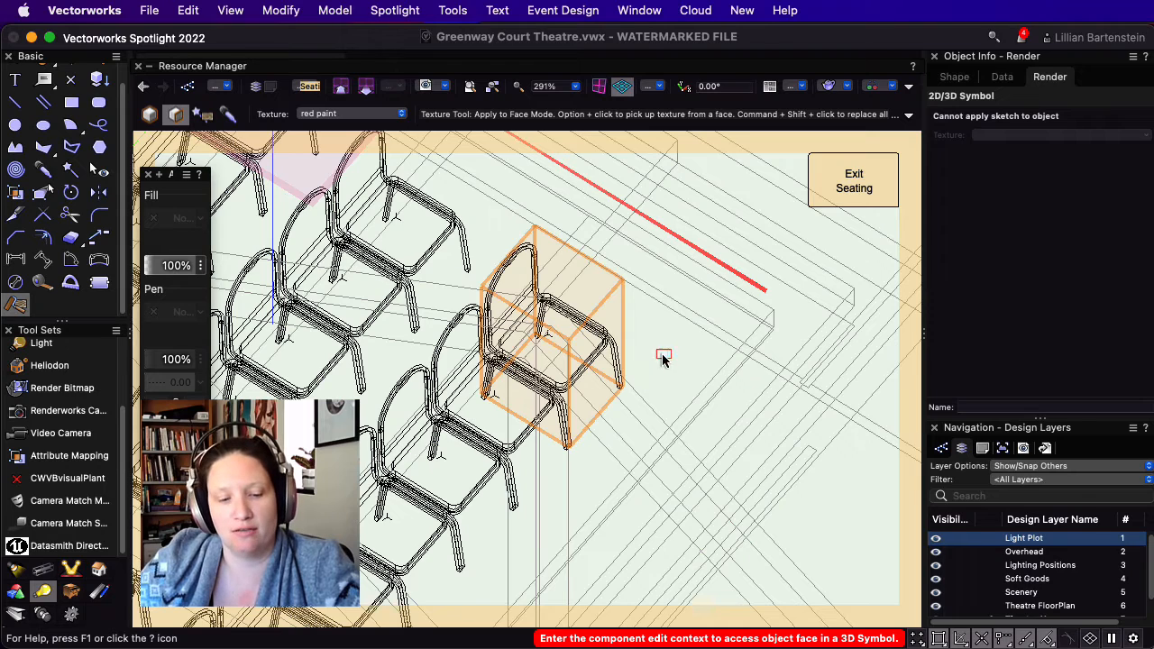
key(x)
double_click(590, 360)
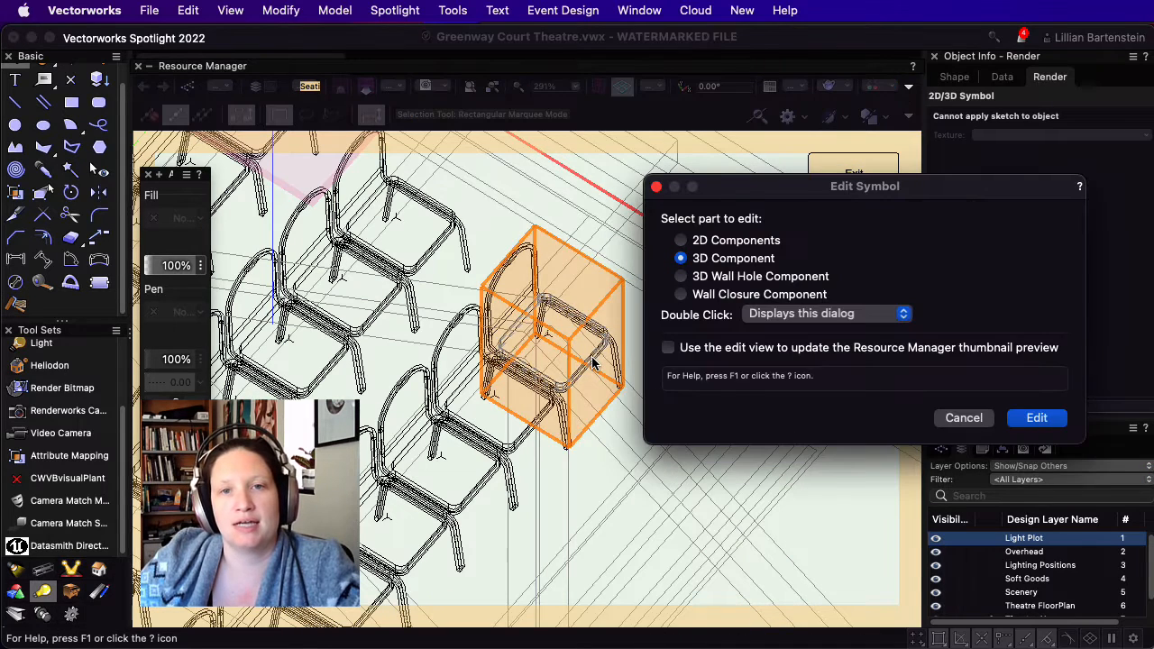
click(1035, 418)
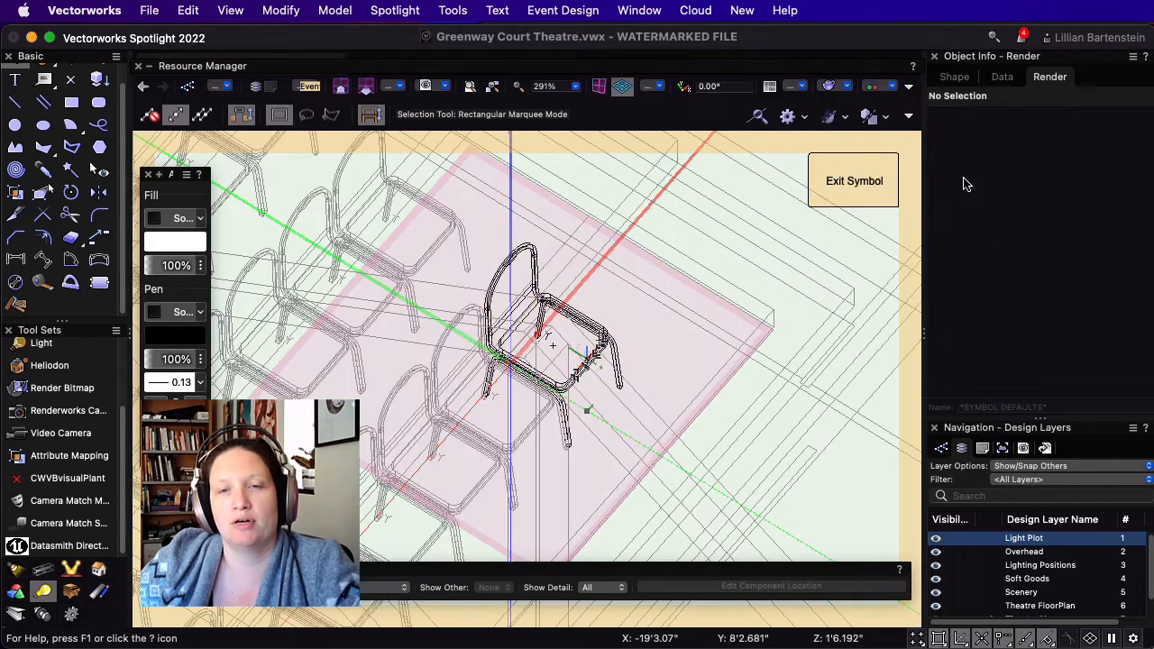
- Set the render mode to Shaded while editing the chair symbol
click(841, 85)
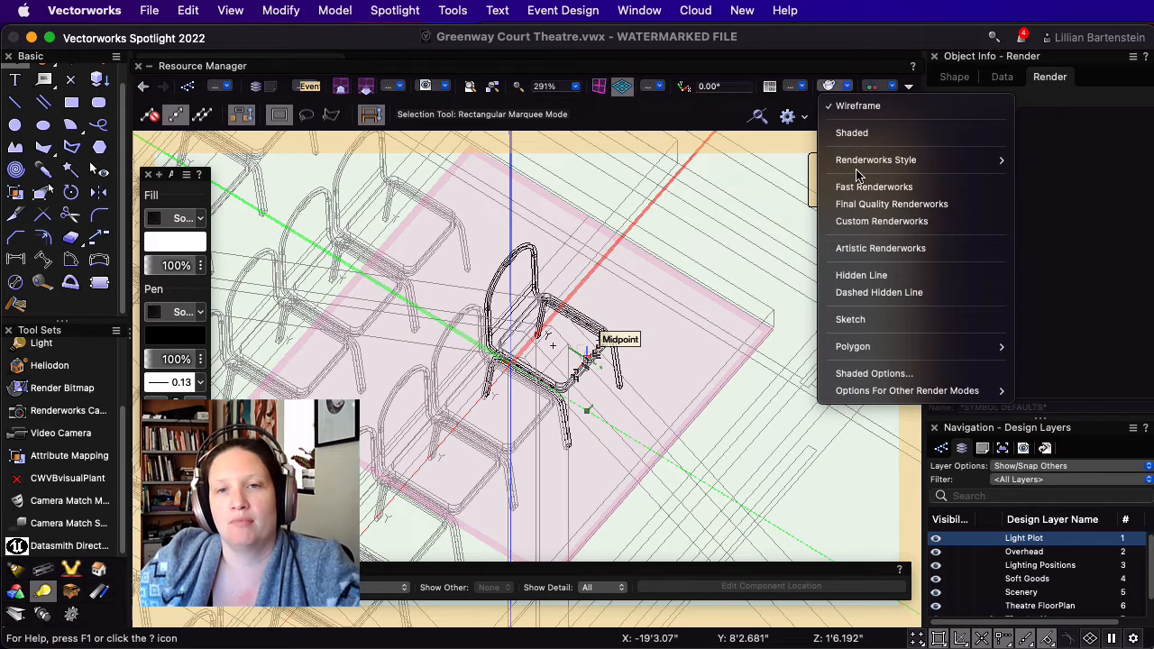
click(851, 133)
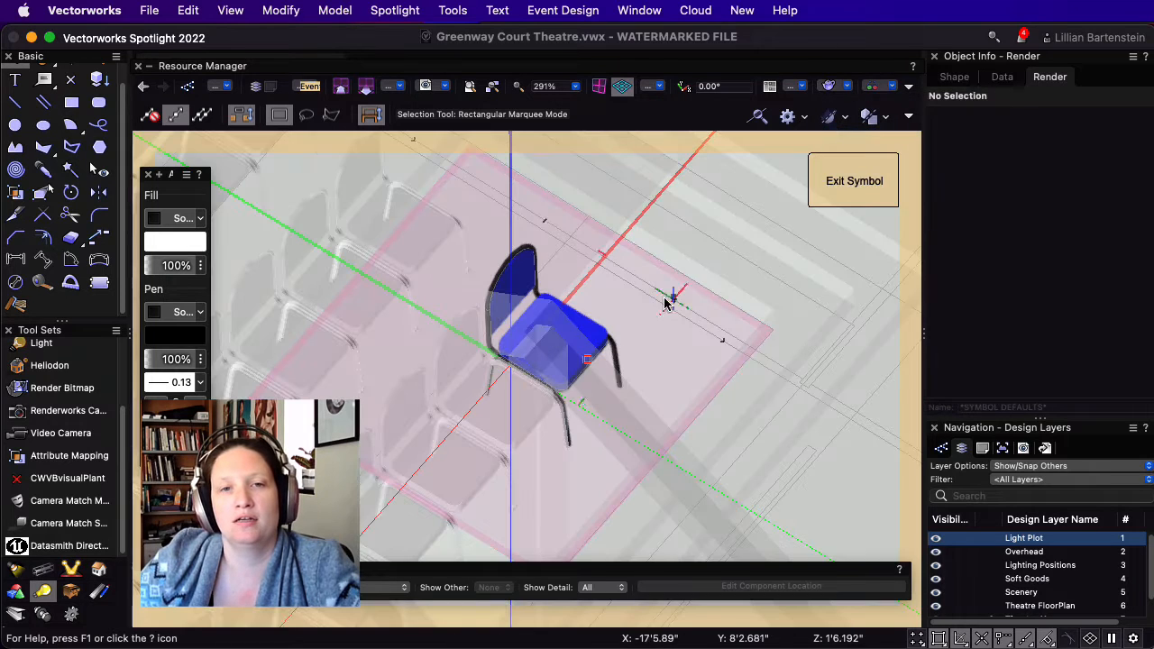
key(shift+c)
drag(690, 337, 549, 330)
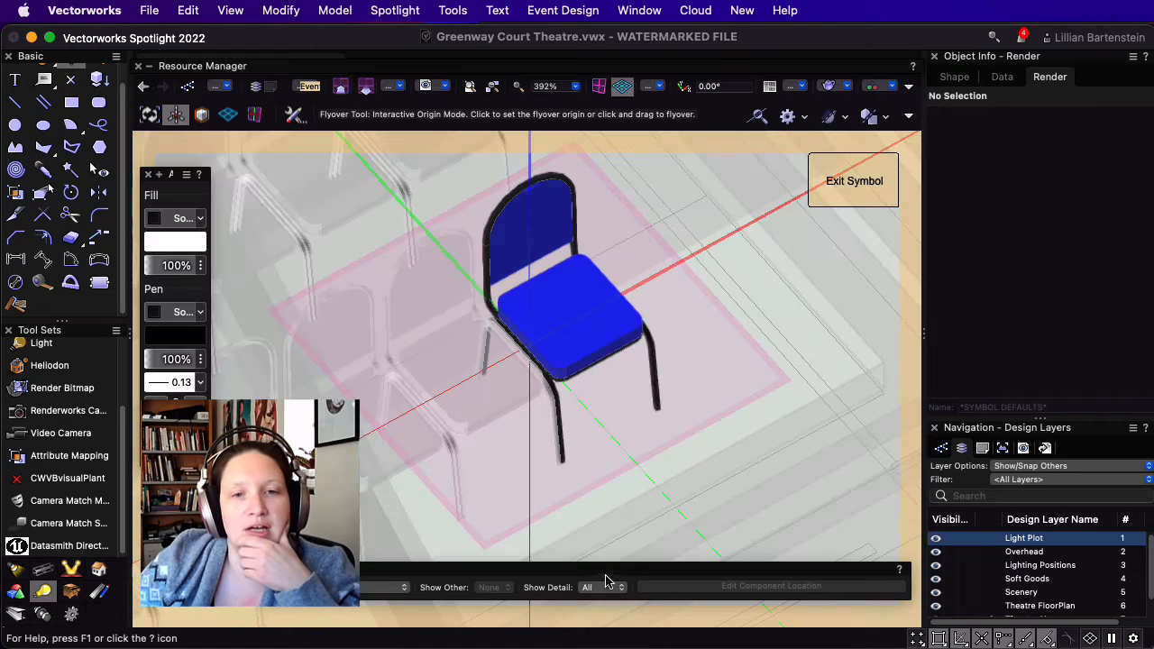
- Create a new Renderworks texture named "grey fabric" in the Greenway Court Theatre file
drag(603, 570, 613, 131)
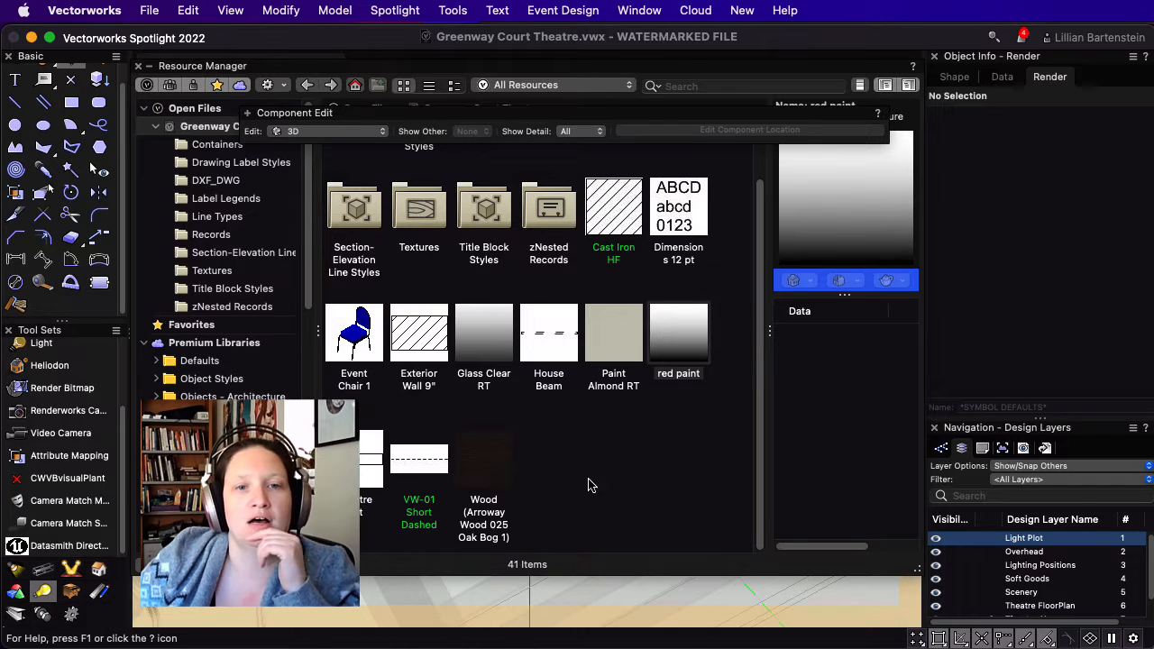
right_click(628, 441)
mouse_move(658, 454)
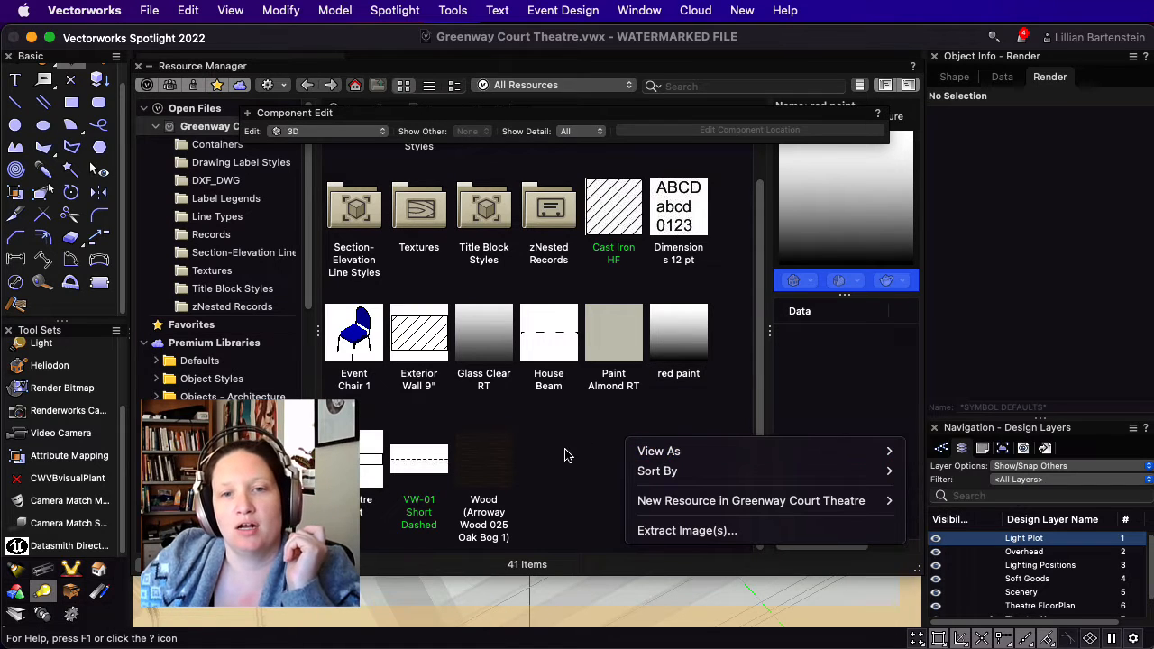
mouse_move(683, 507)
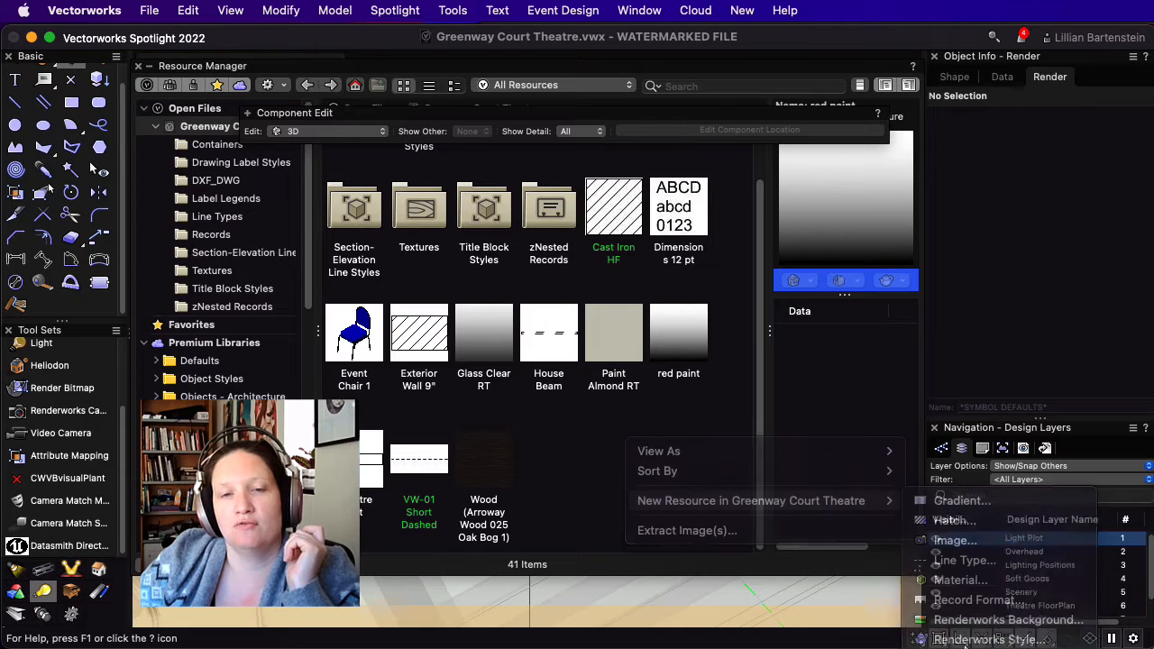
click(961, 632)
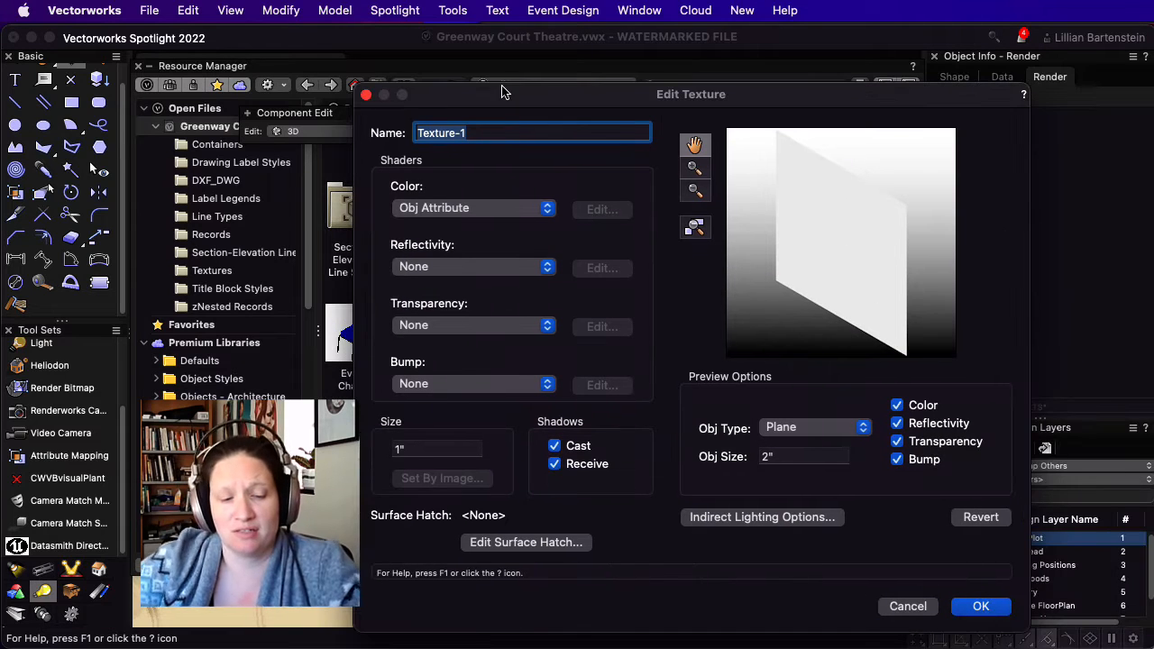
text(grey fabric)
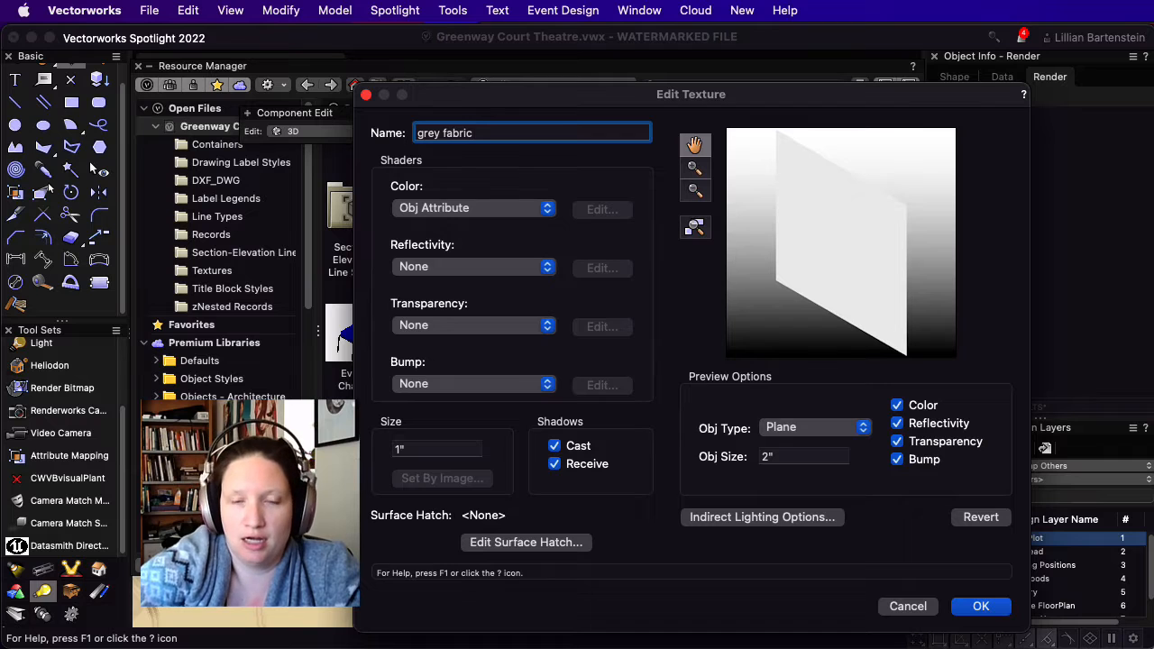
key(Return)
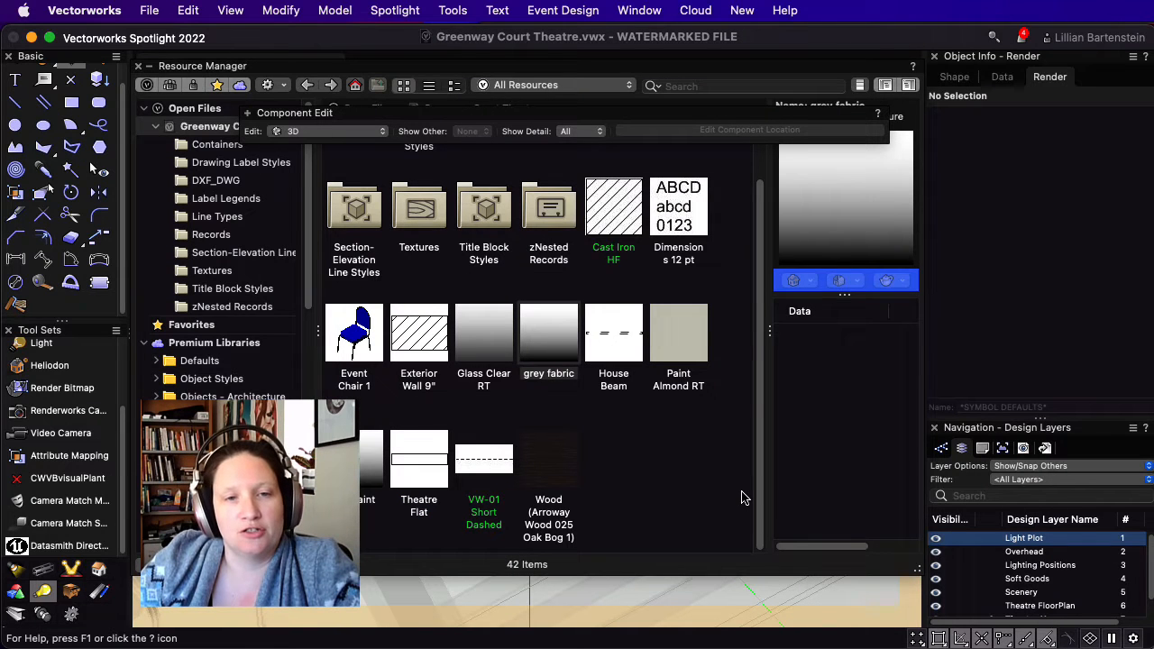
- Give the grey fabric texture a Color shader in dark grey at 100% brightness
right_click(561, 331)
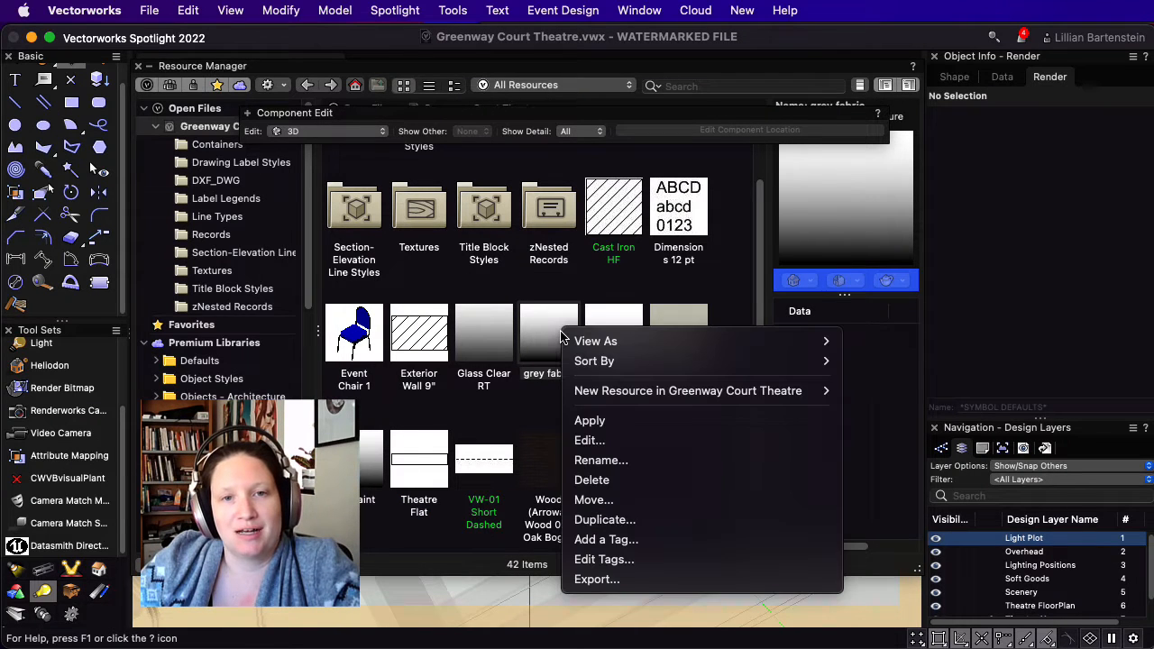
click(588, 440)
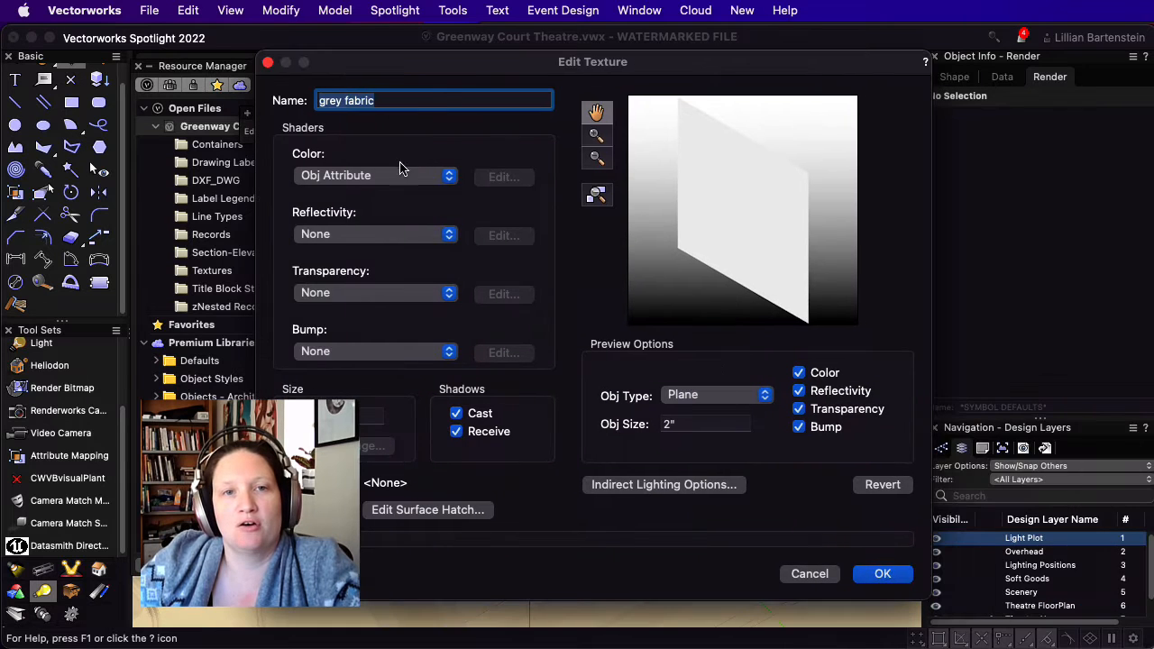
click(433, 175)
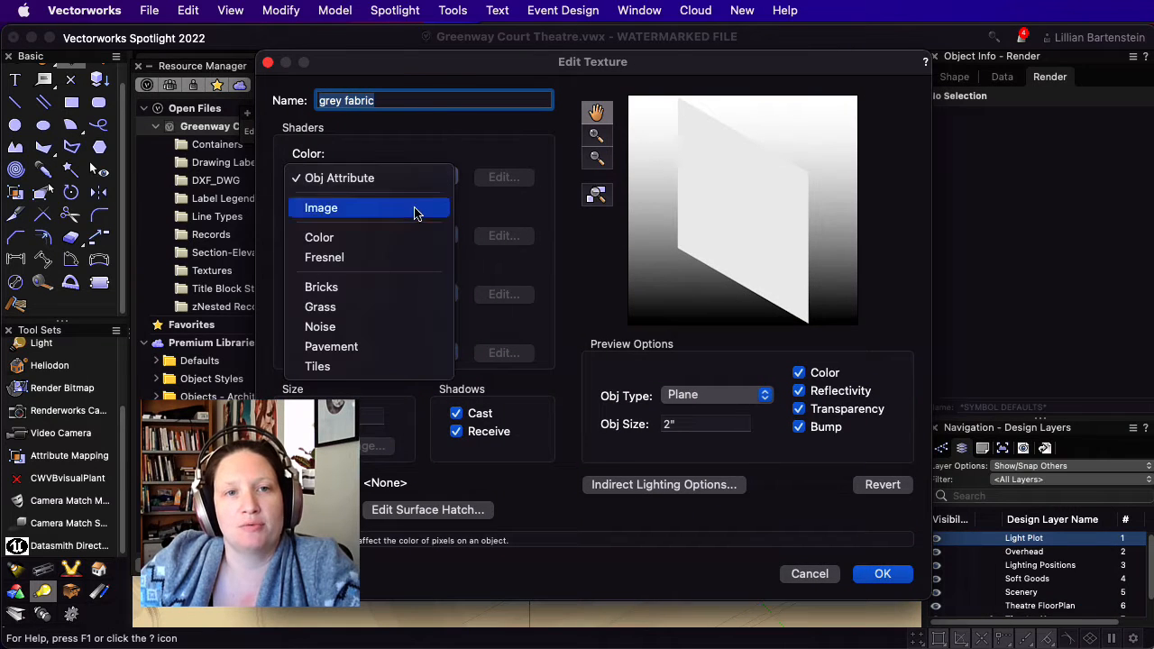
click(352, 242)
click(504, 177)
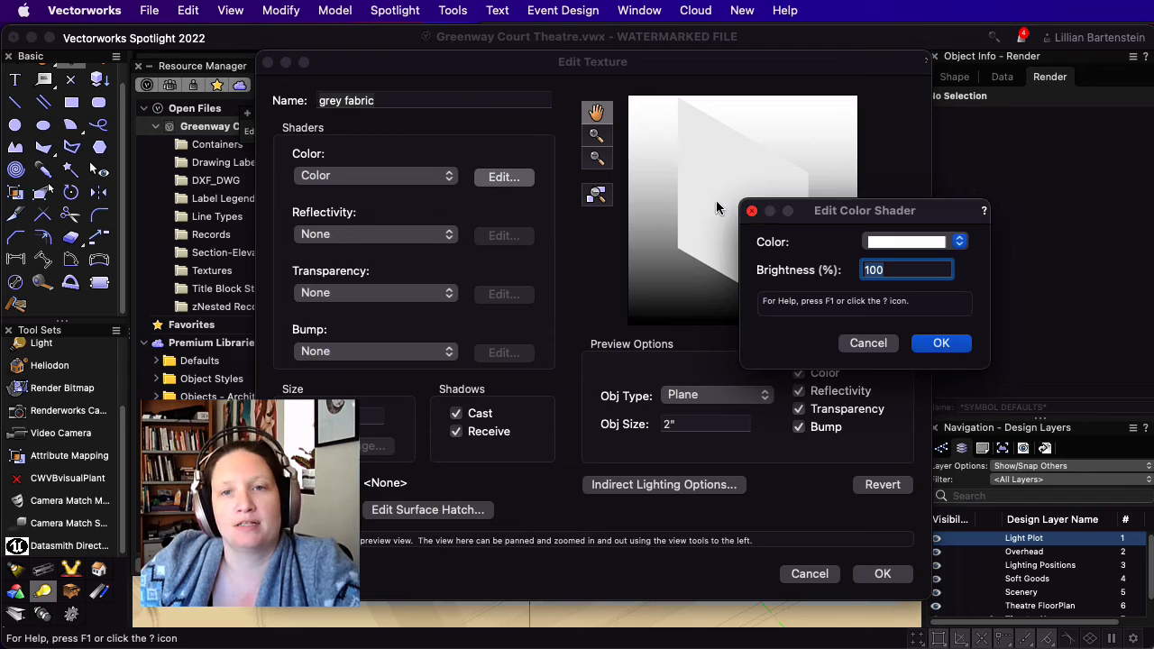
click(956, 245)
click(931, 342)
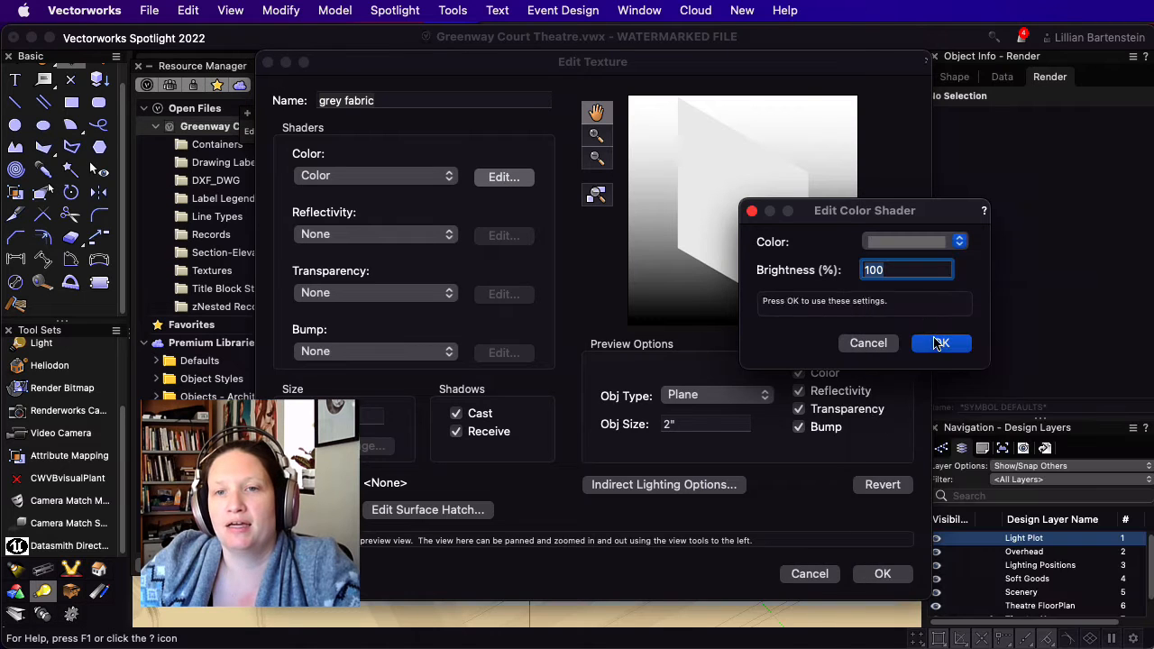
click(958, 242)
click(912, 342)
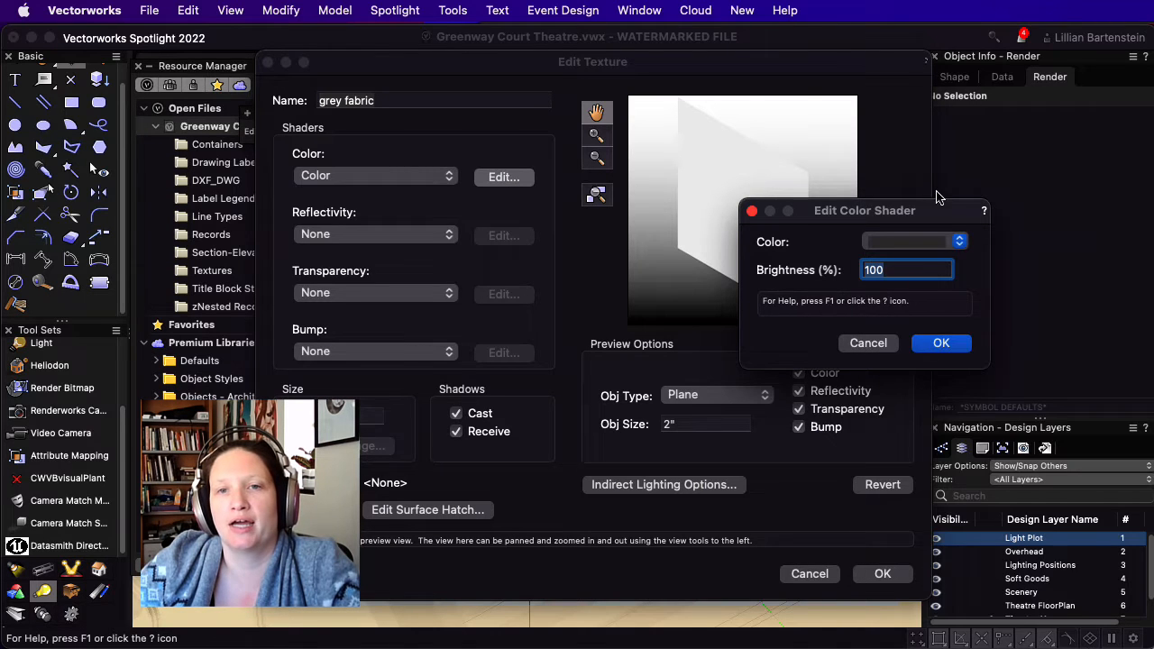
click(961, 357)
- Set the grey fabric texture's reflectivity shader to Cloth and save the texture
click(454, 236)
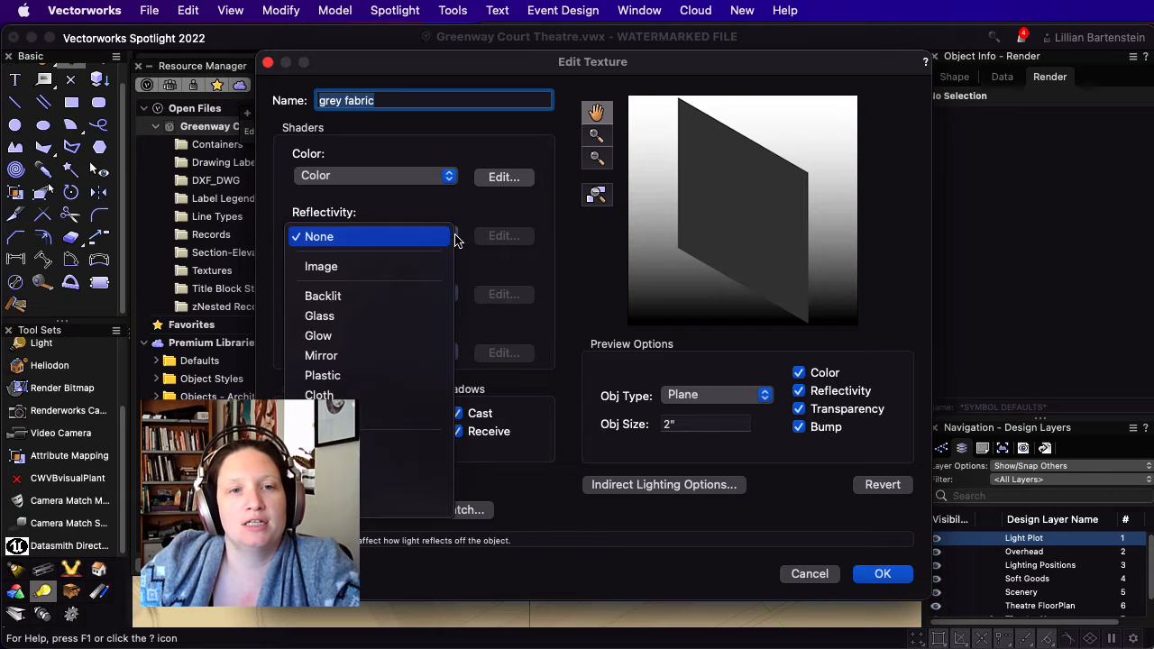
click(394, 397)
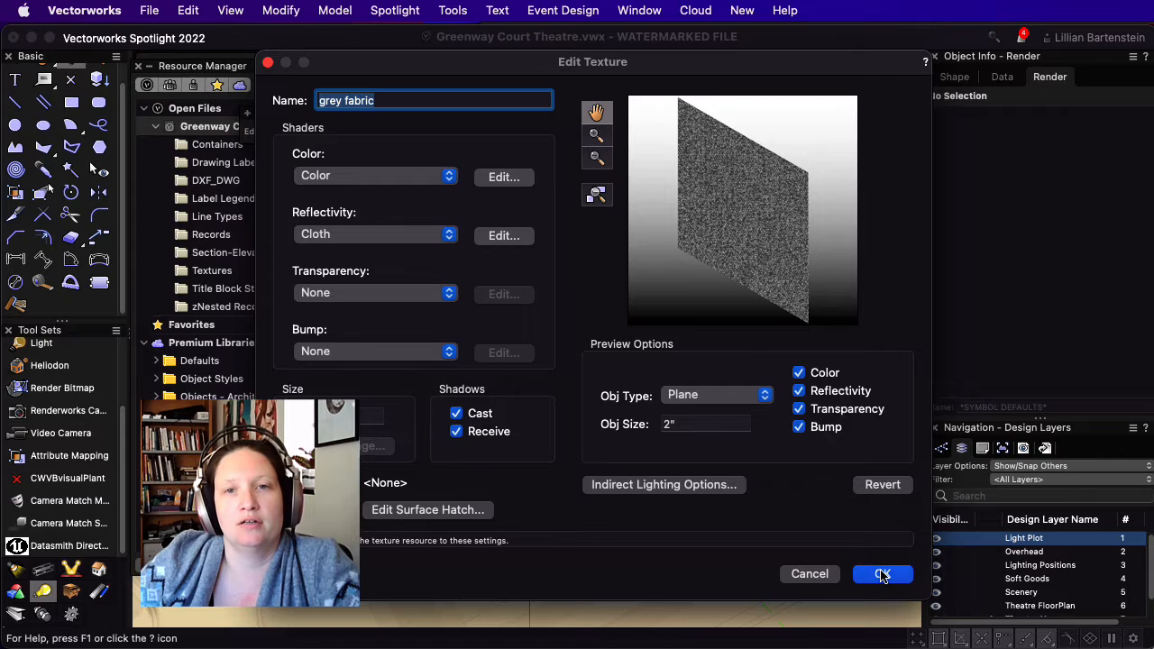
click(883, 575)
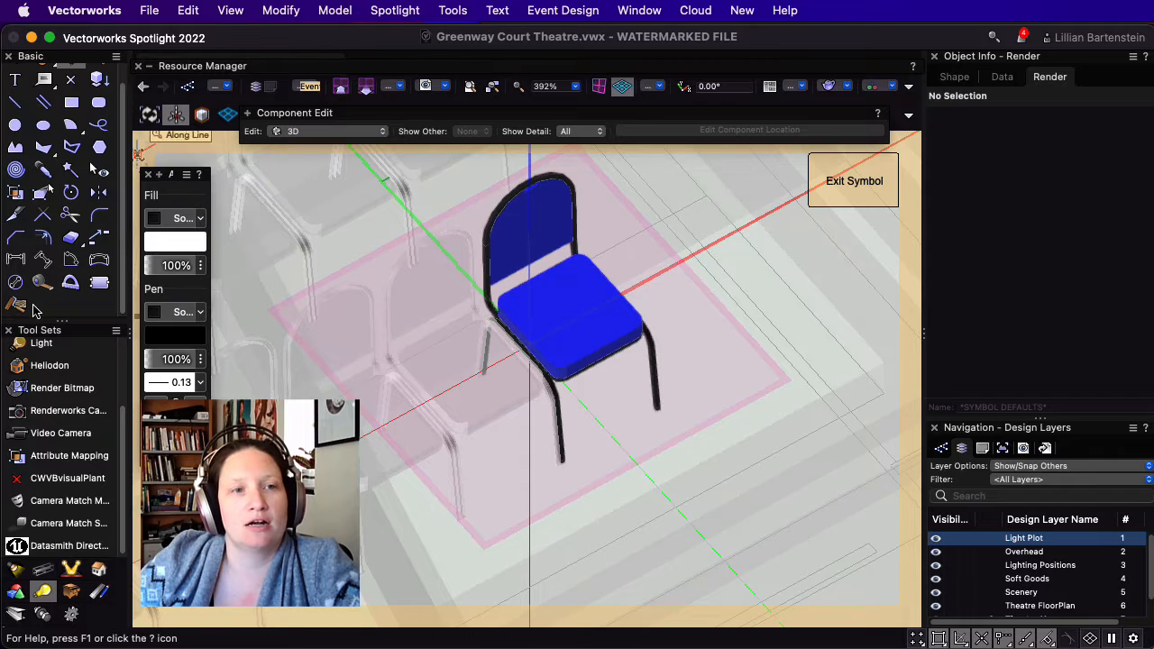
- Apply the grey fabric texture to the chair's seat and backrest with the Texture tool in Apply to Object mode
click(17, 305)
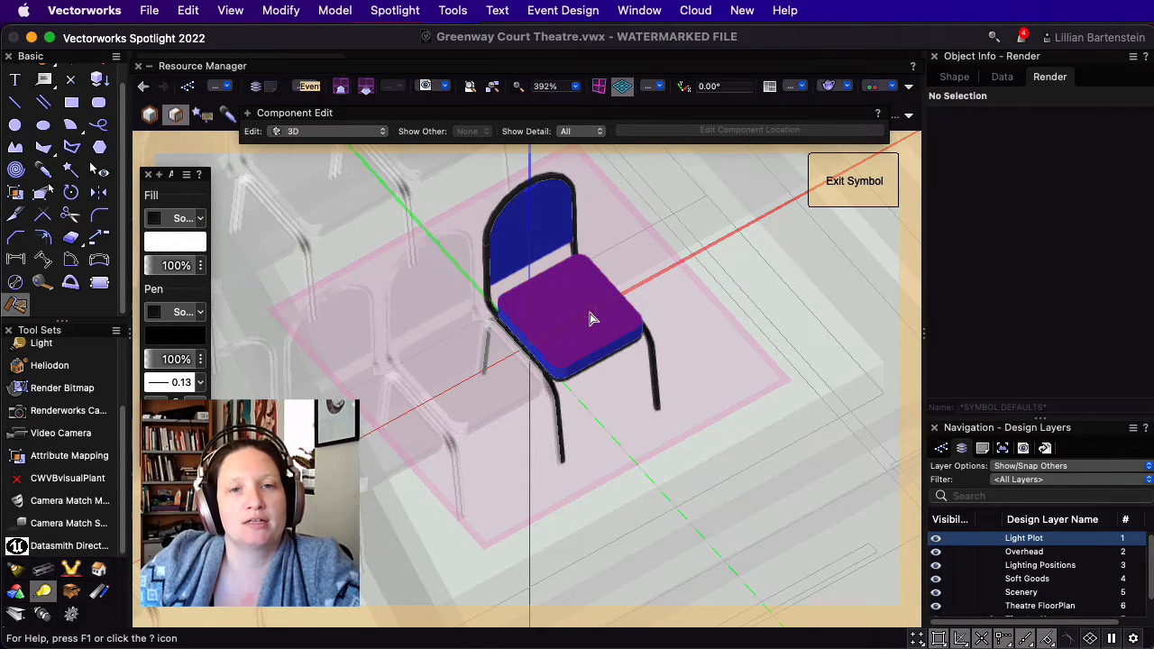
click(150, 114)
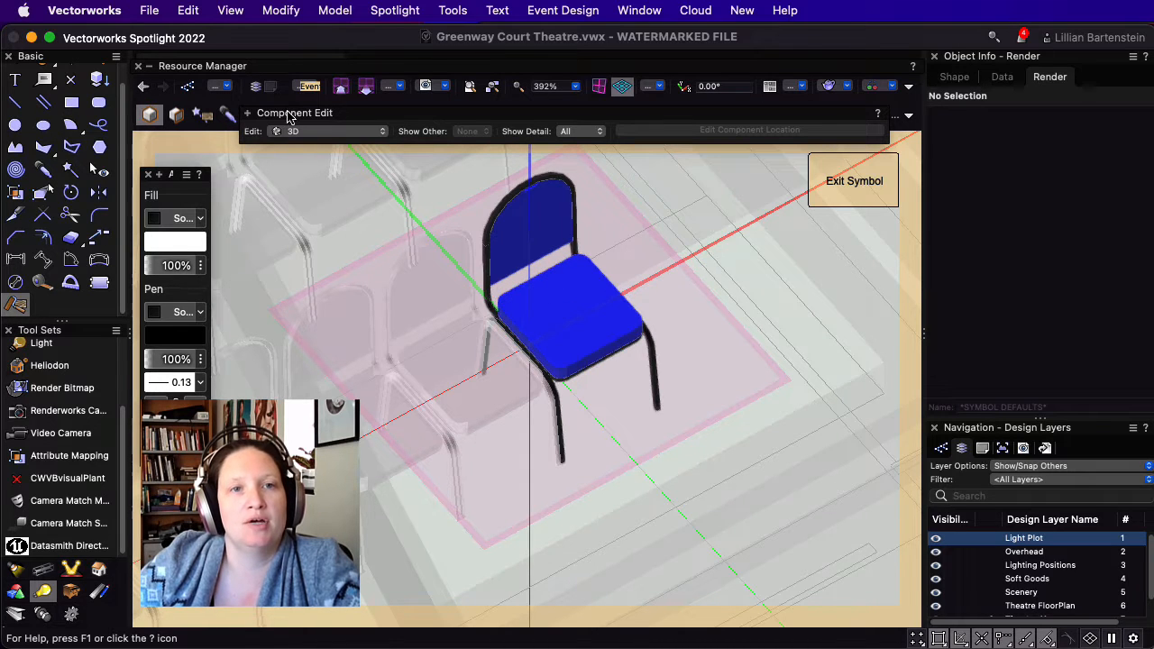
drag(301, 112, 460, 46)
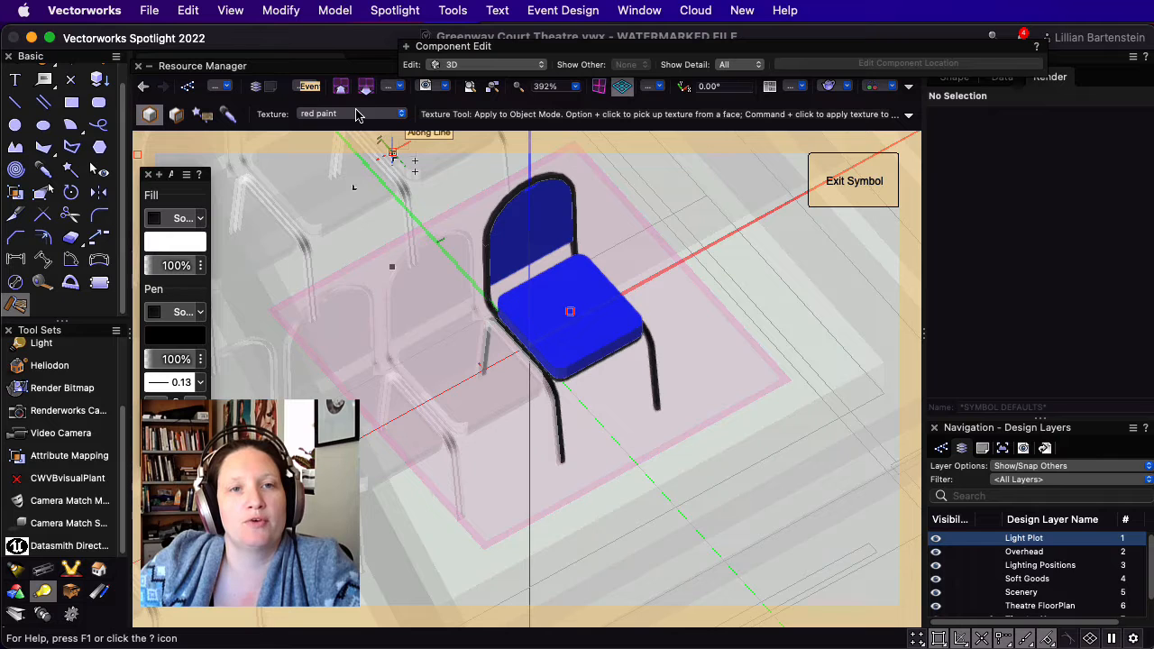
click(394, 115)
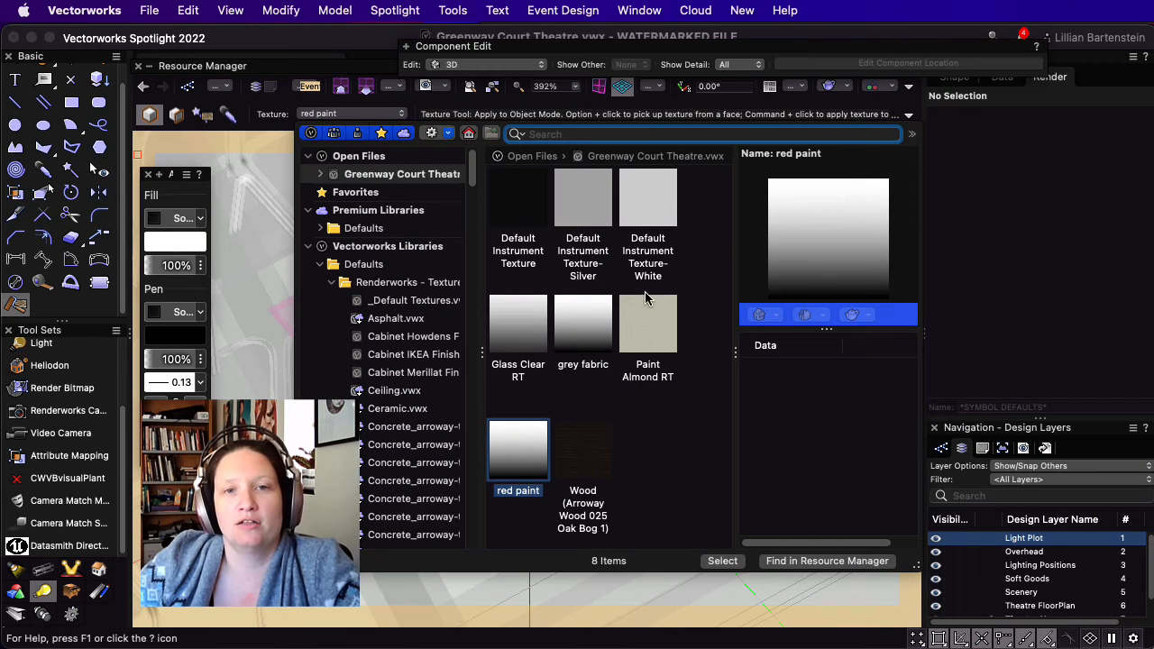
double_click(586, 317)
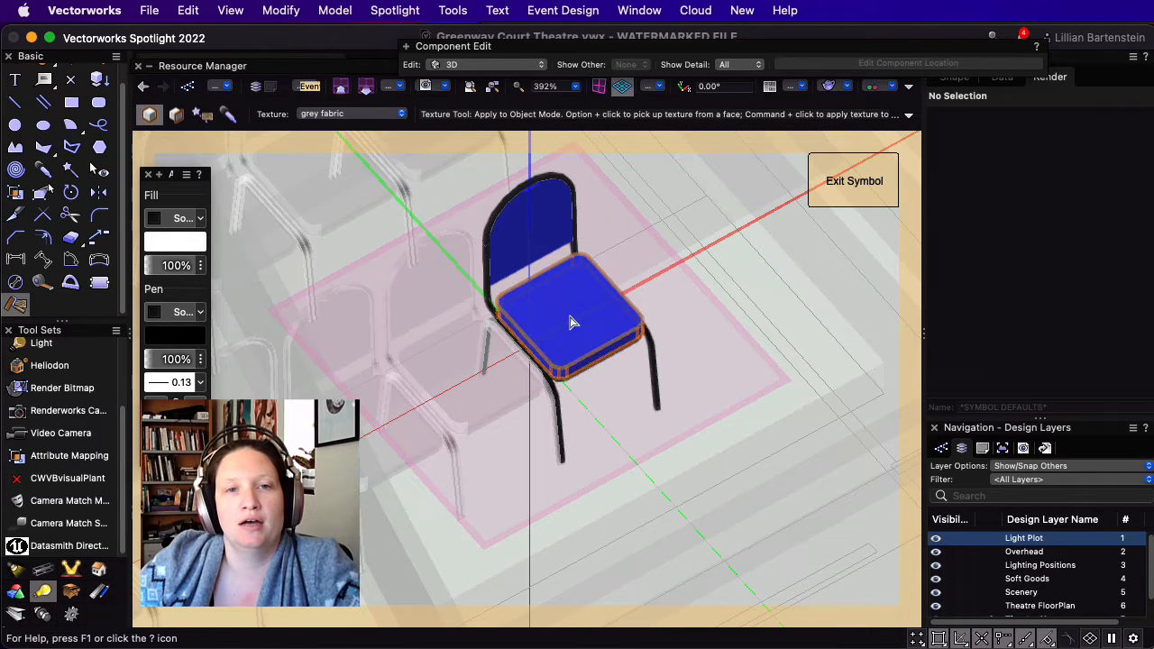
click(572, 320)
click(537, 222)
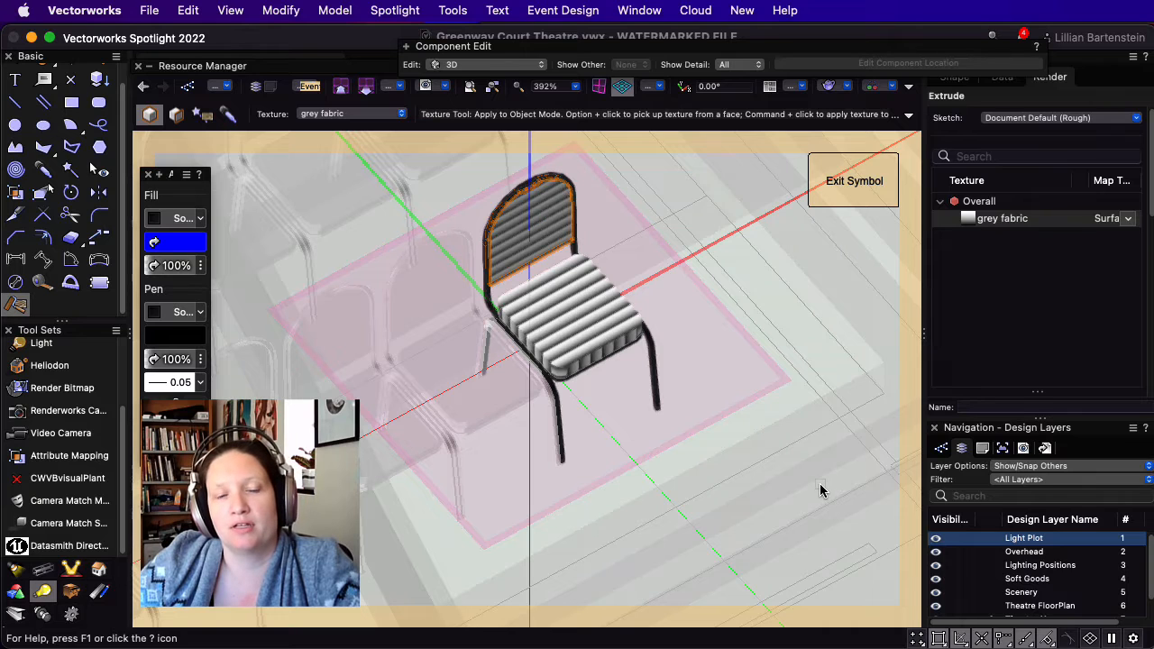
- Exit the chair symbol and the seating, modifying the seating boundary so that it fits all seats
scroll(611, 352, up, 5)
scroll(582, 386, down, 3)
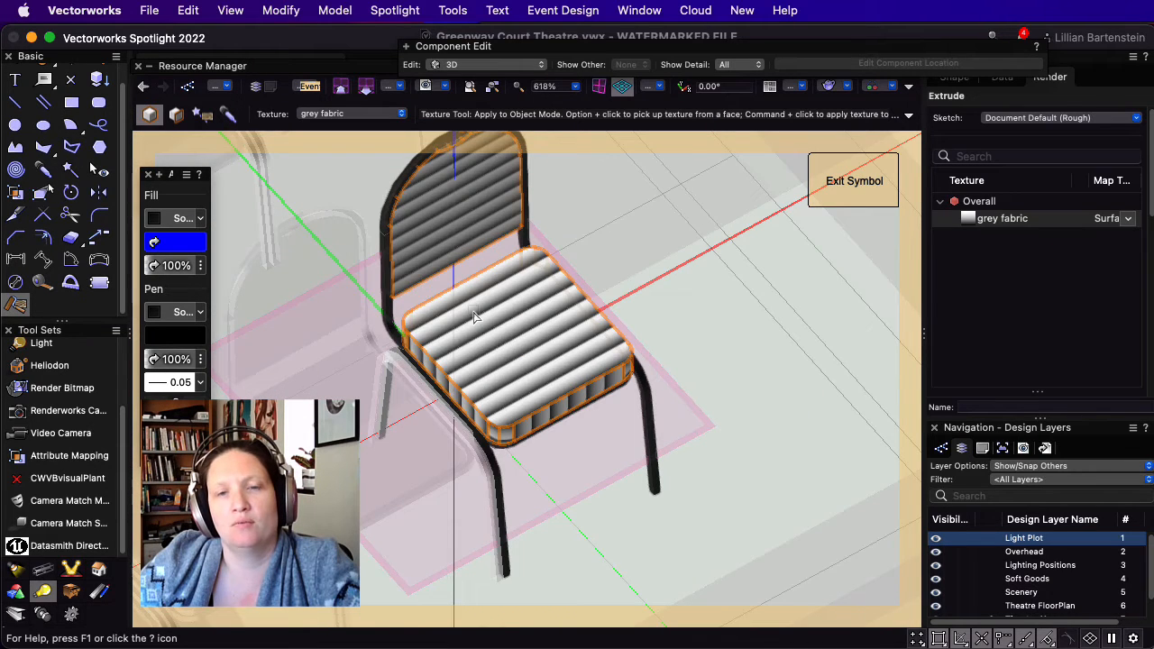
click(844, 183)
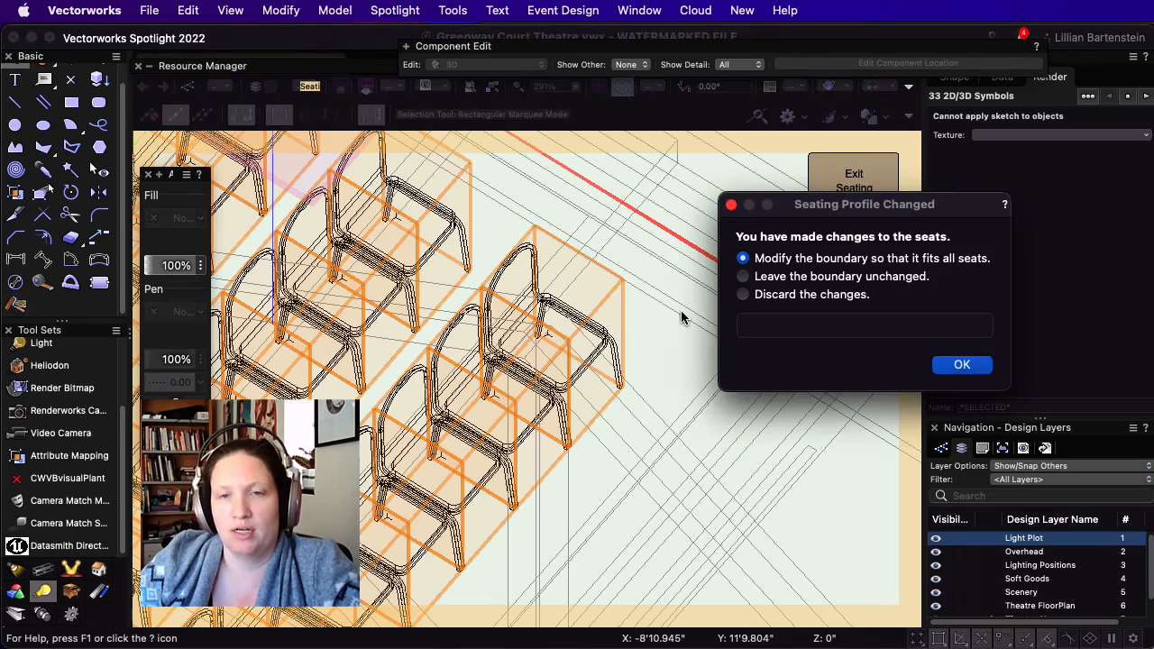
click(960, 366)
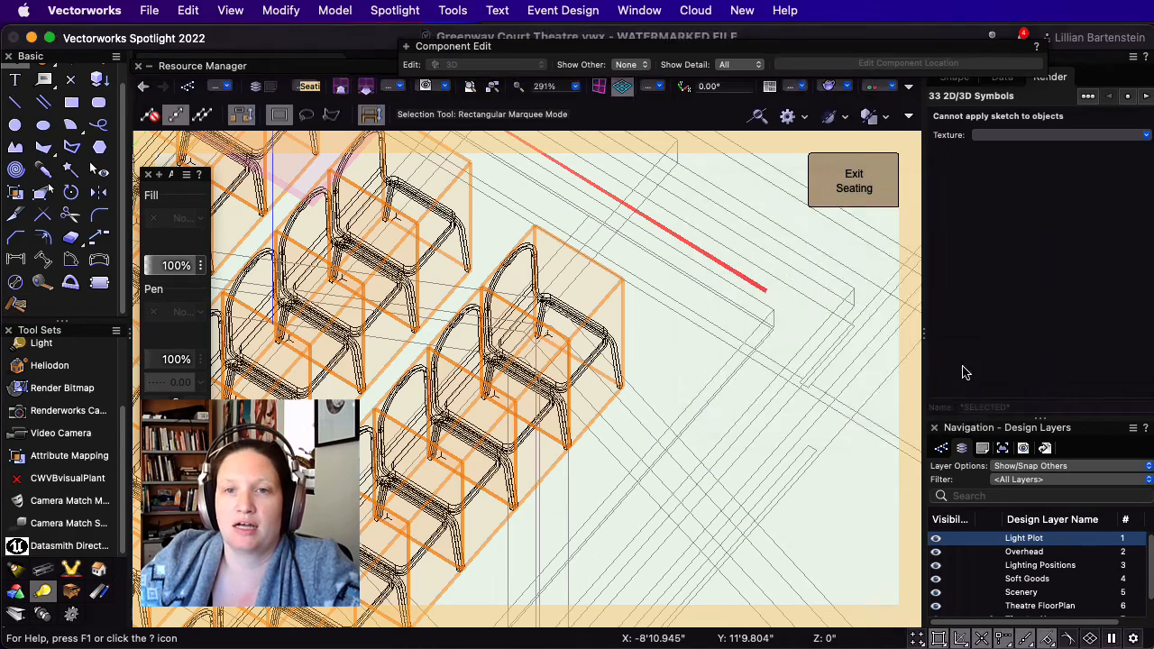
scroll(719, 413, up, 8)
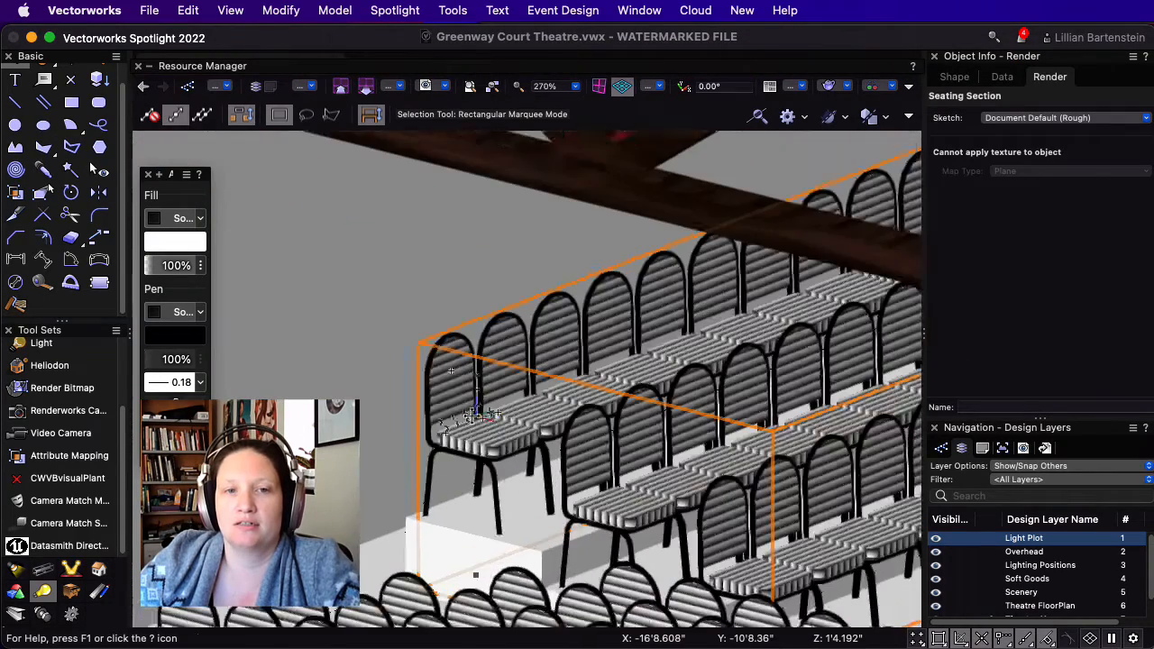
scroll(535, 470, down, 2)
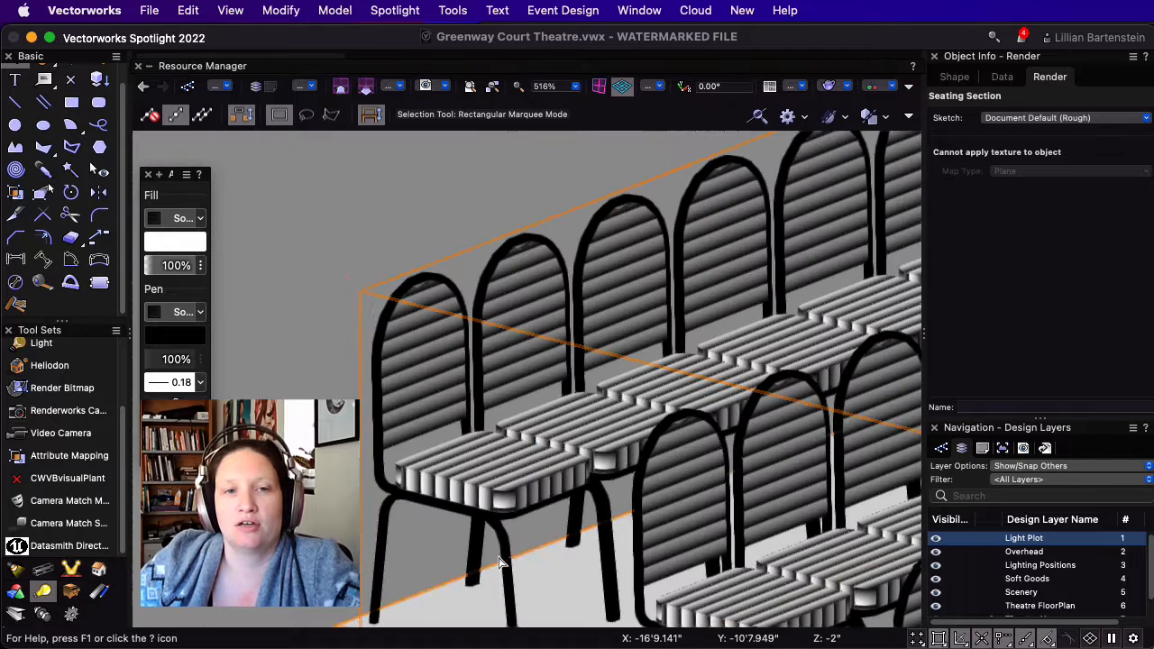
double_click(476, 469)
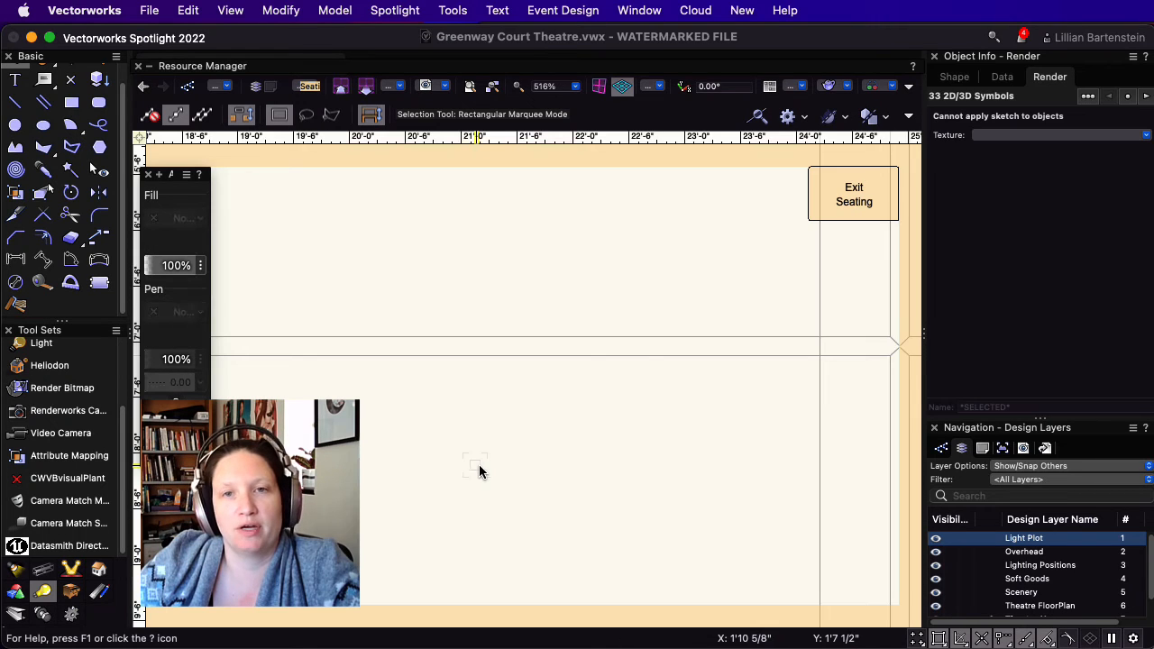
click(853, 195)
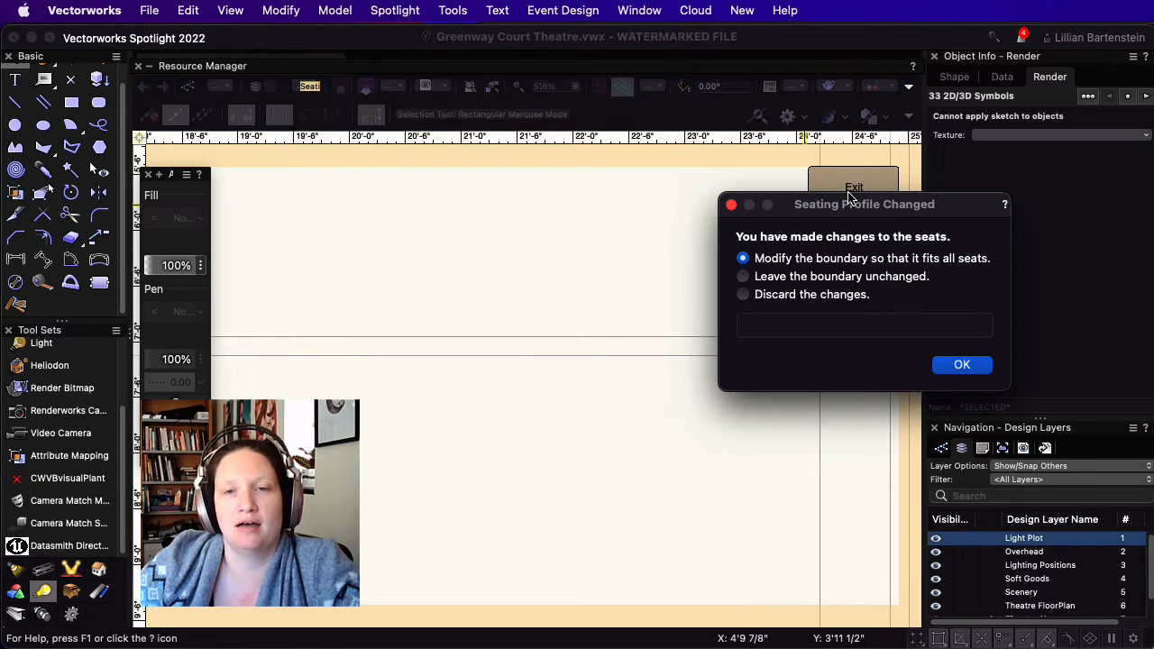
click(962, 365)
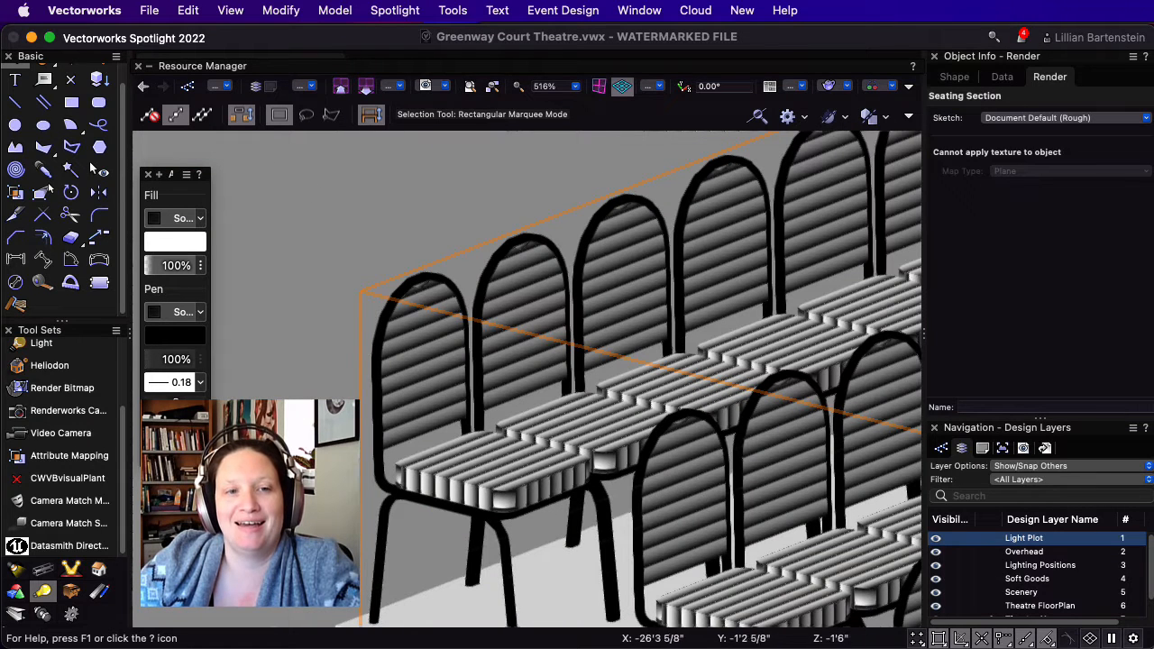
- Set the grey fabric texture's reflectivity shader to None
click(237, 65)
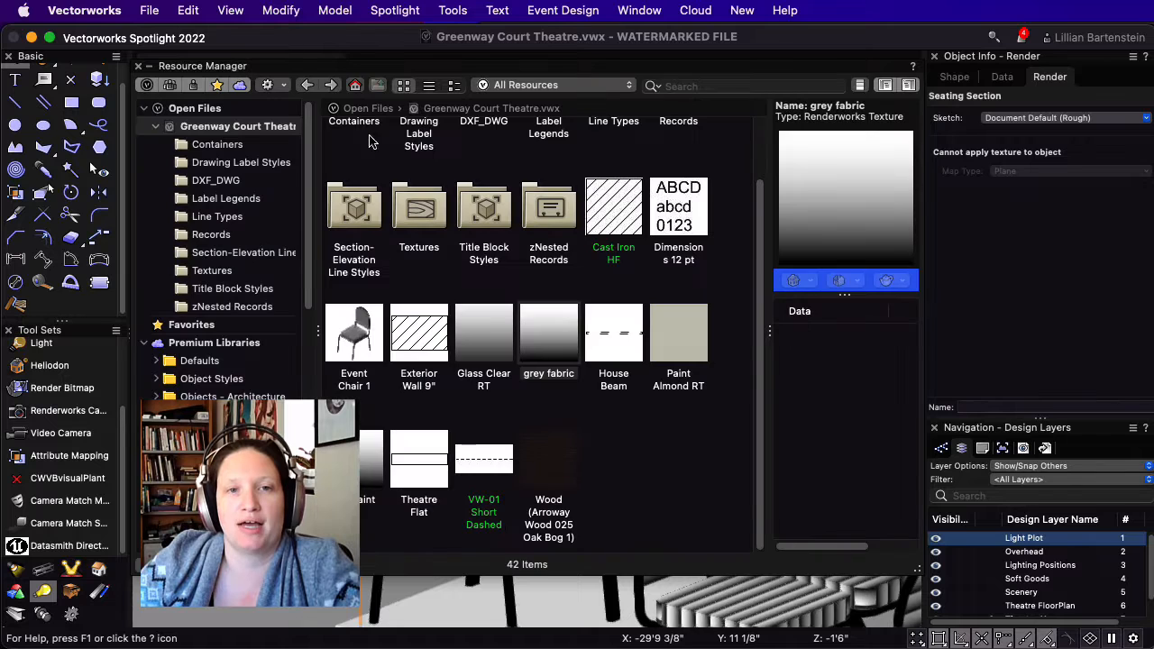
right_click(546, 332)
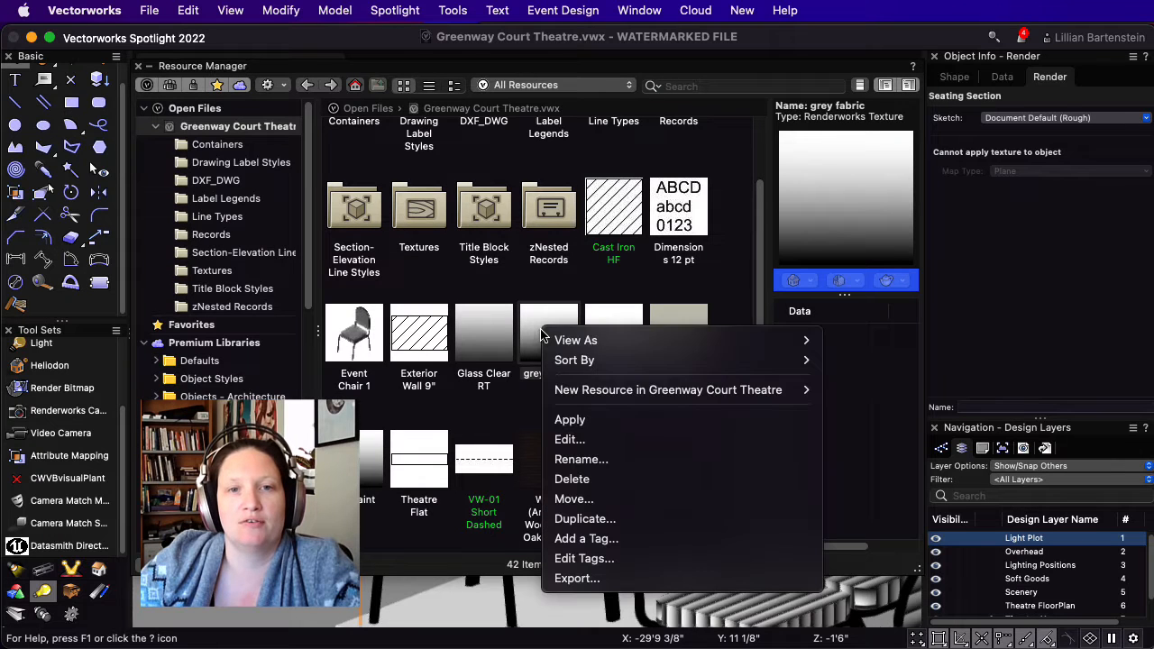
click(593, 436)
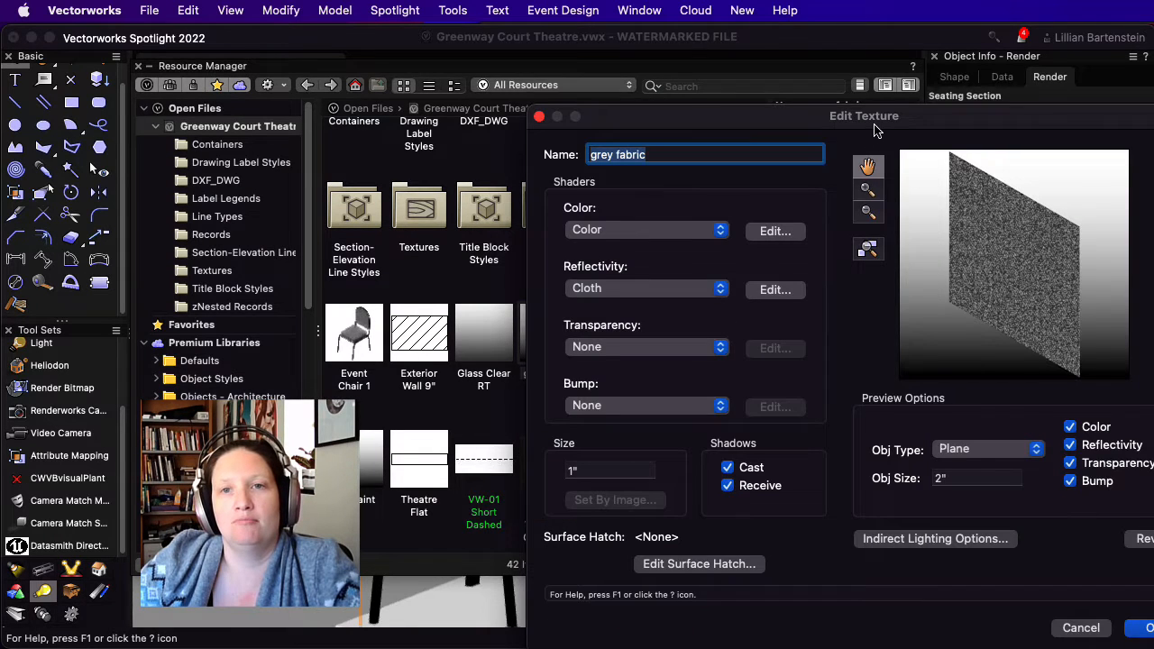
drag(874, 130, 499, 55)
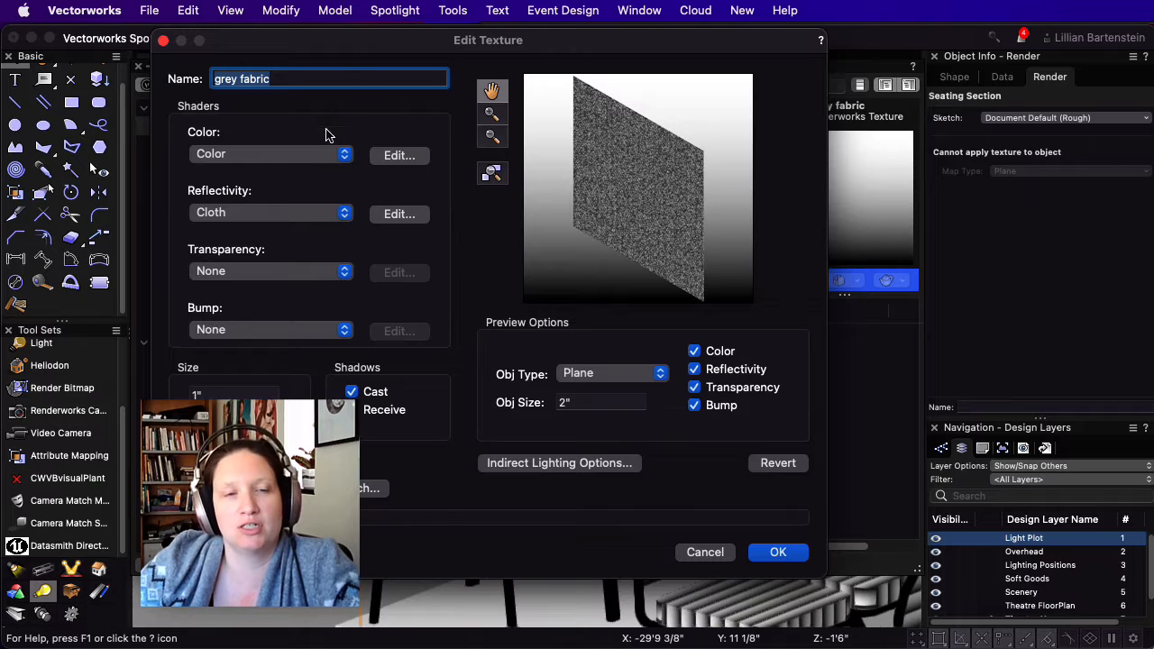
click(344, 213)
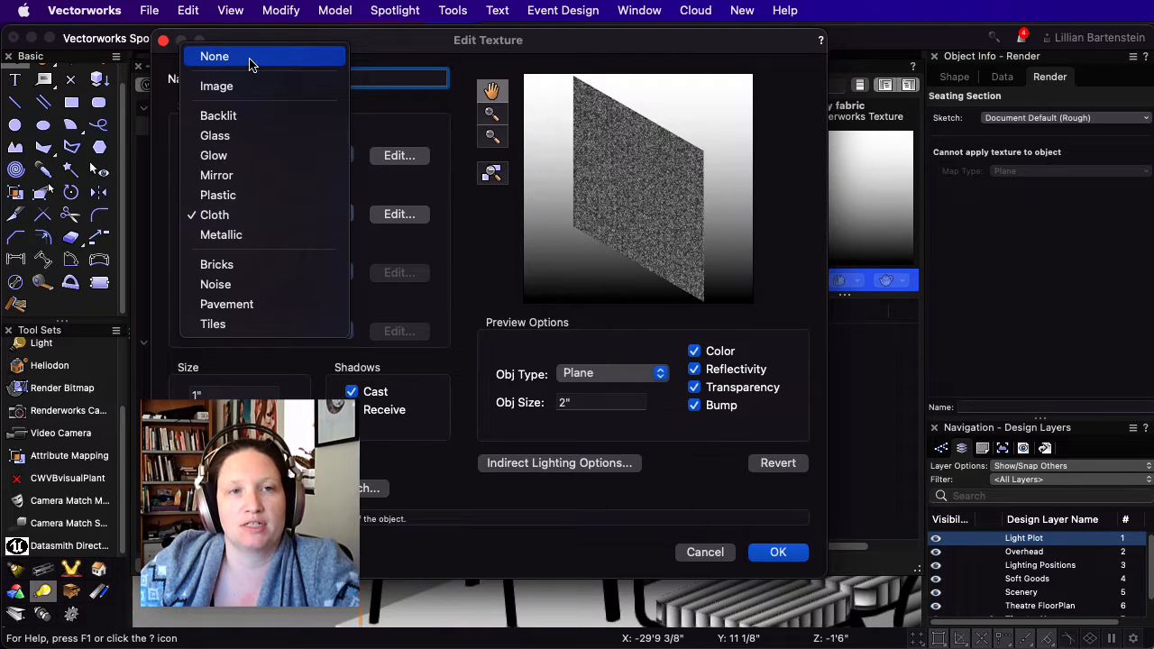
click(252, 69)
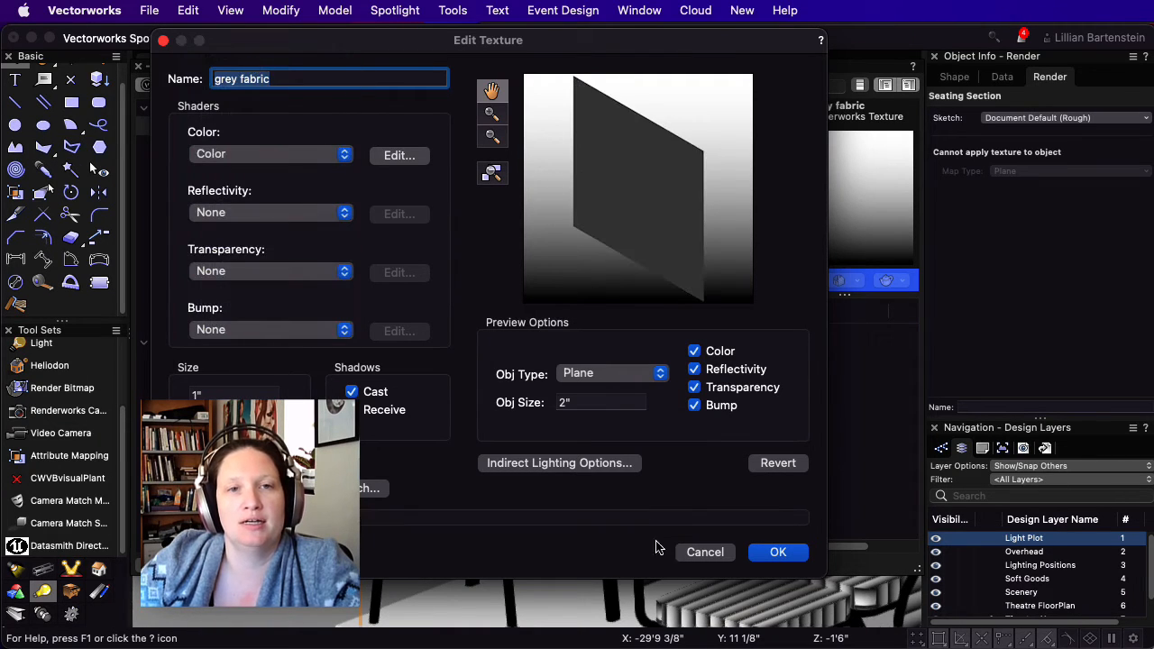
click(779, 552)
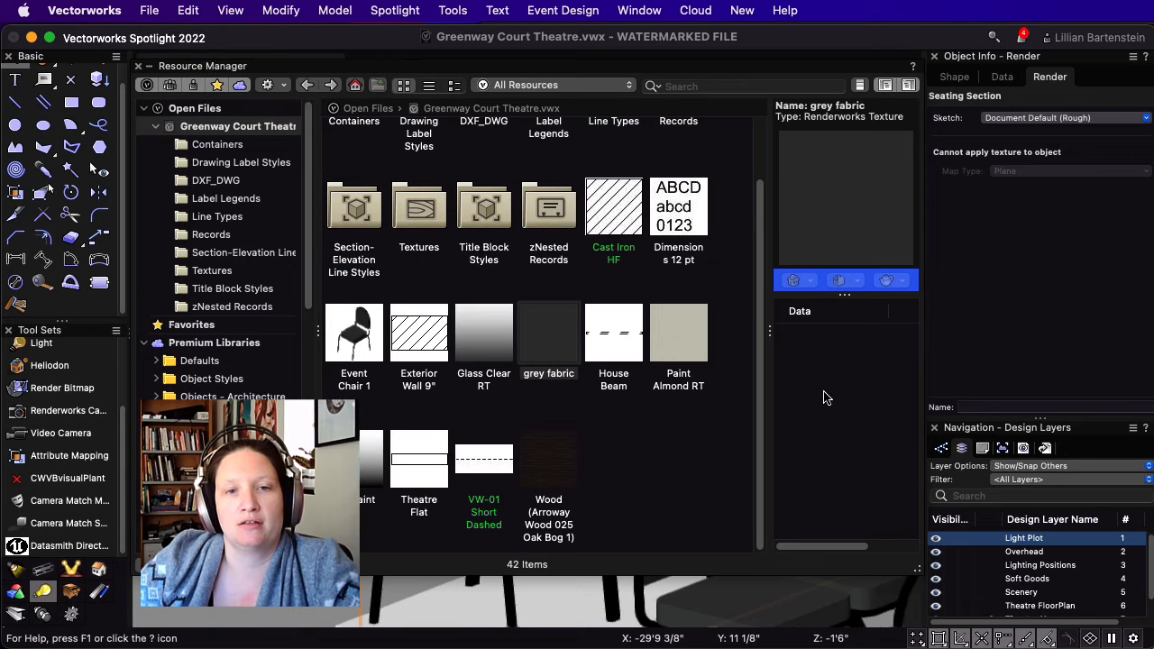